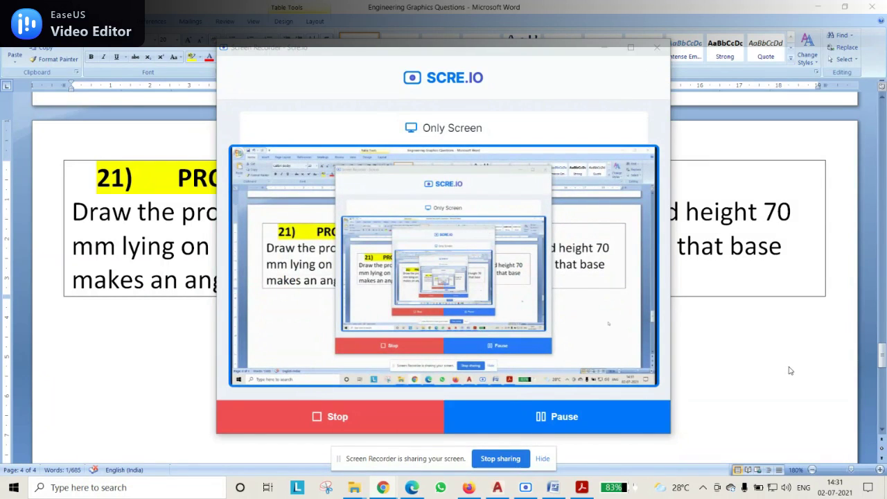
# - Read the problem statement for question 21 on the cone's projection, noting its size, resting position, and inclinations to HP and VP
pyautogui.click(398, 321)
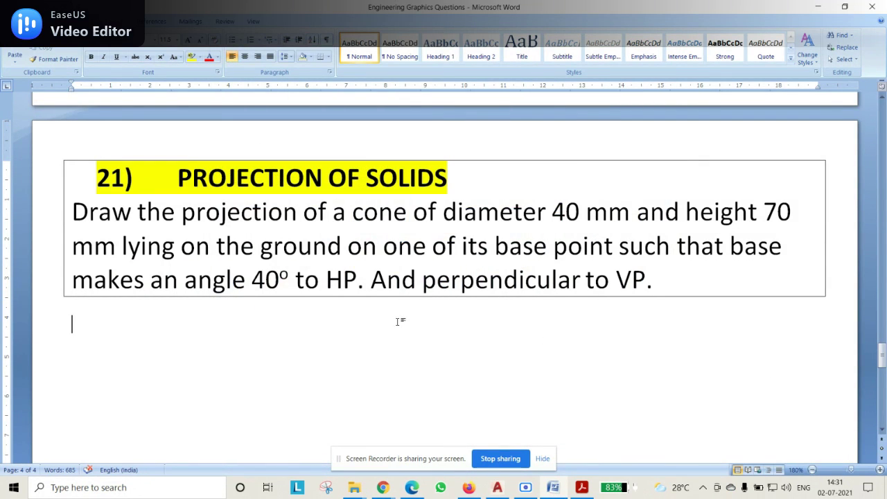
pyautogui.moveTo(447, 459); pyautogui.dragTo(436, 14)
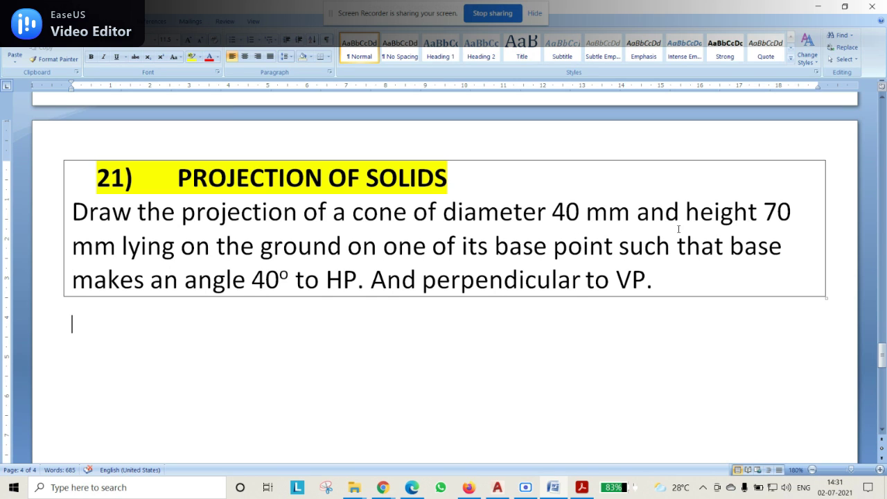
pyautogui.moveTo(120, 270); pyautogui.dragTo(197, 246)
pyautogui.click(347, 253)
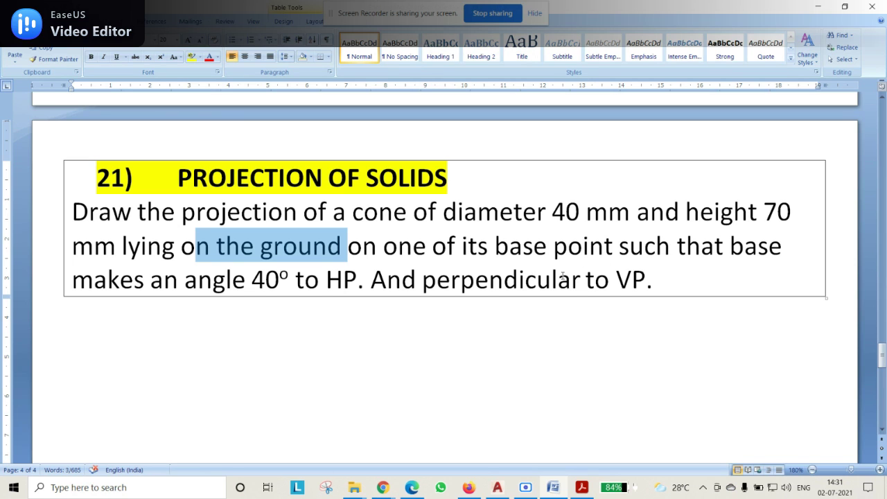
pyautogui.moveTo(554, 246); pyautogui.dragTo(788, 246)
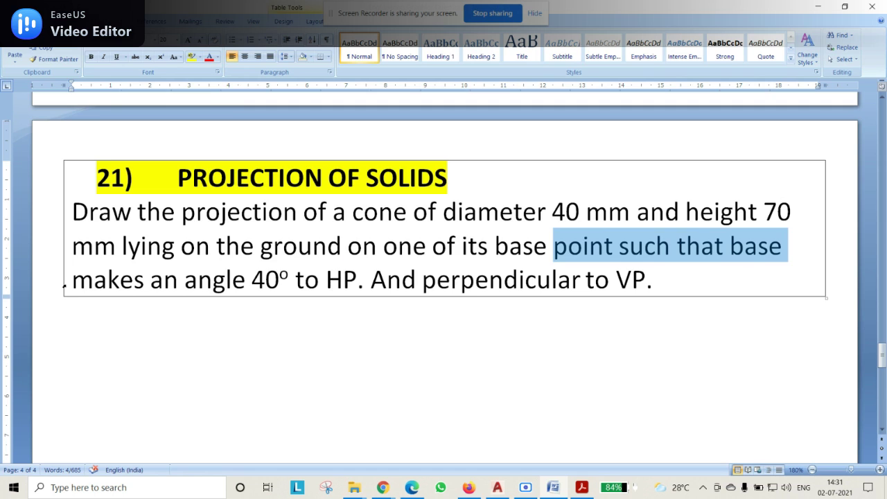
pyautogui.click(65, 285)
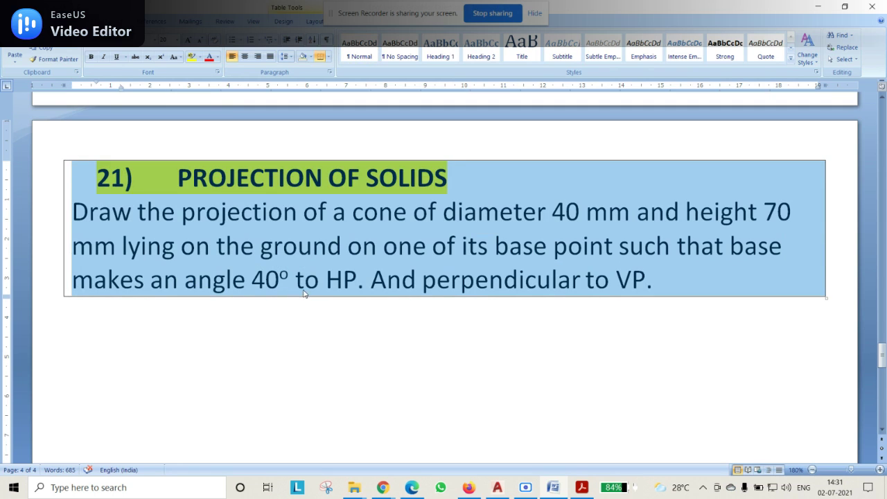
pyautogui.click(361, 280)
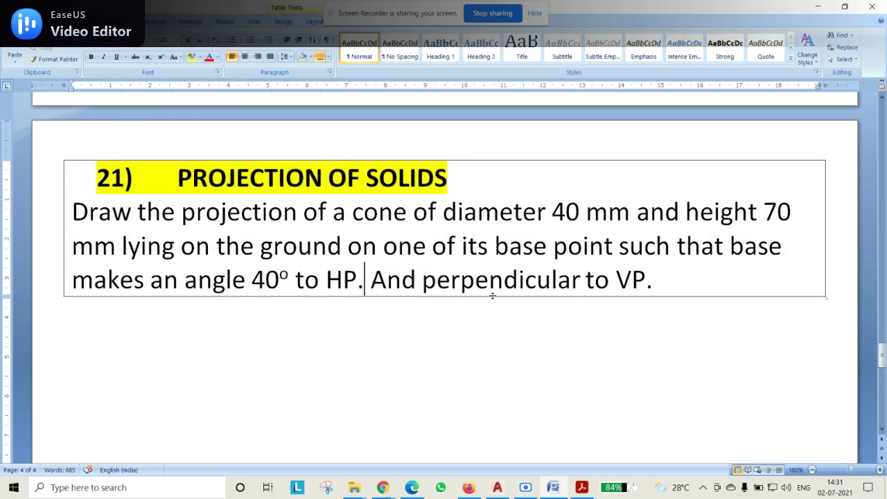
pyautogui.moveTo(649, 284); pyautogui.dragTo(402, 280)
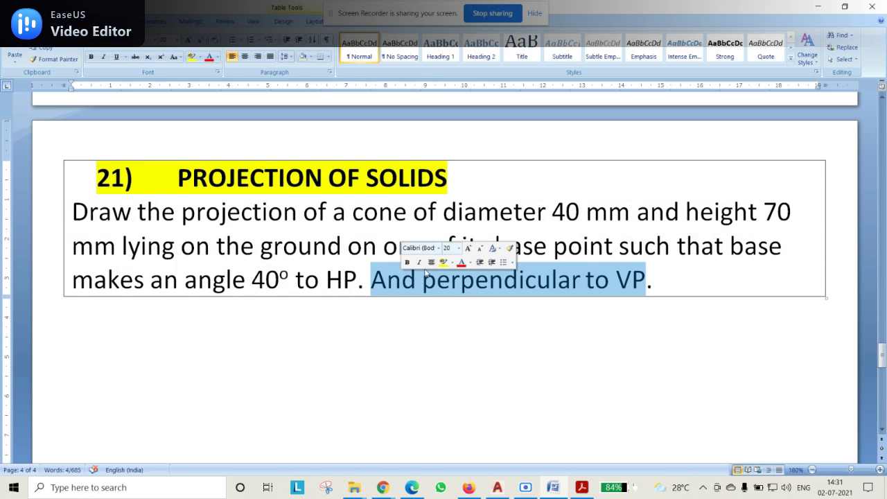
pyautogui.moveTo(358, 280); pyautogui.dragTo(252, 281)
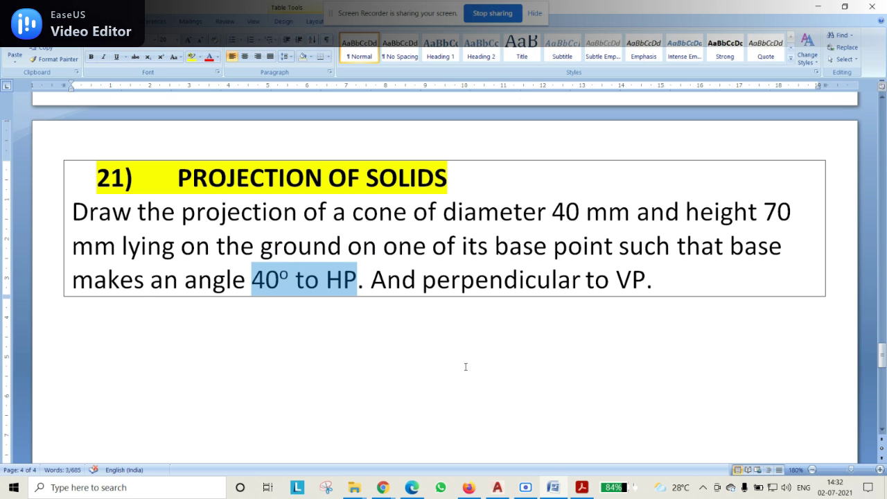
# - Switch to AutoCAD and set the model space limits, accepting the default lower corner 0,0 and upper corner 500,500
pyautogui.click(497, 487)
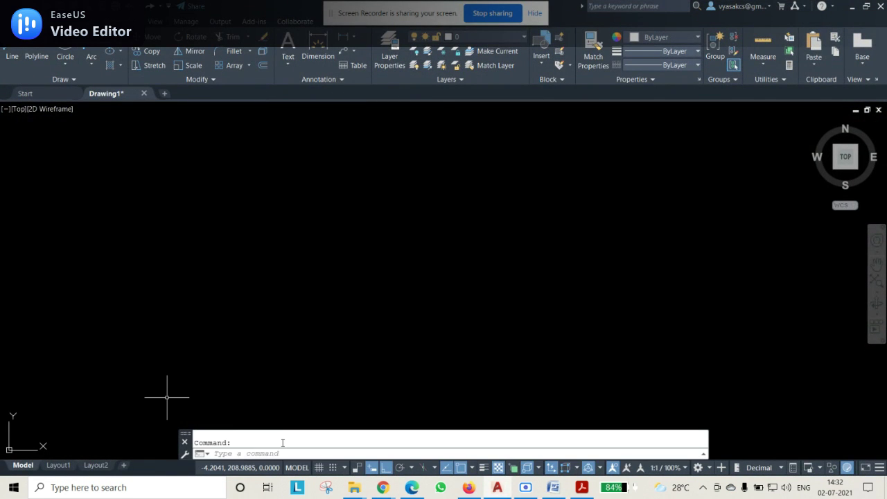
pyautogui.write('limits')
pyautogui.press('Return')
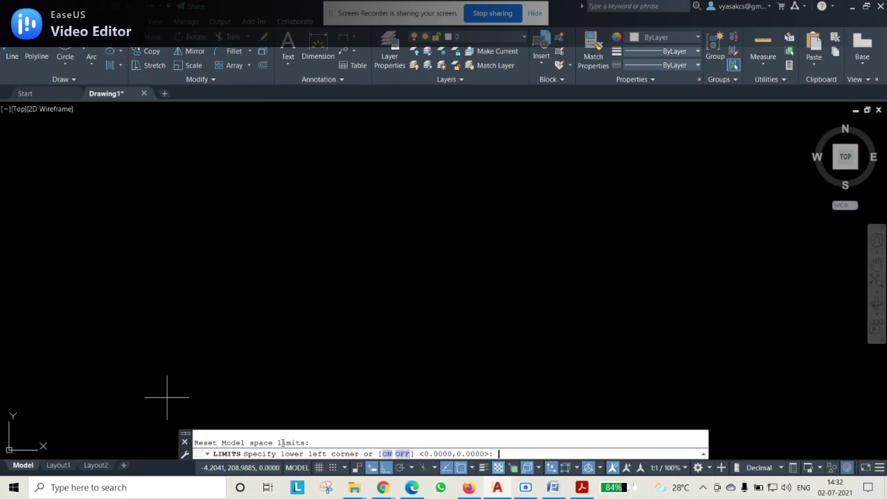
pyautogui.press('Return')
pyautogui.press('Return')
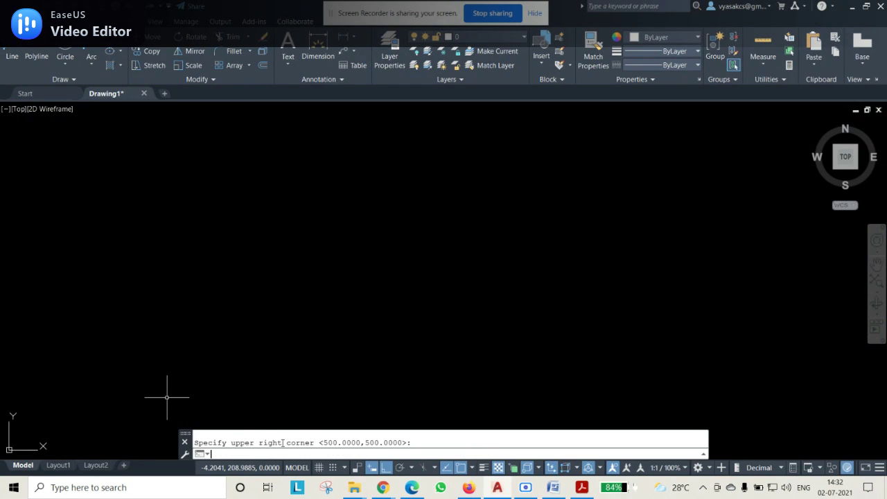
# - Confirm the drawing units and zoom the view to the drawing extents
pyautogui.write('units')
pyautogui.press('Return')
pyautogui.click(371, 367)
pyautogui.write('z')
pyautogui.press('Return')
pyautogui.write('e')
pyautogui.press('Return')
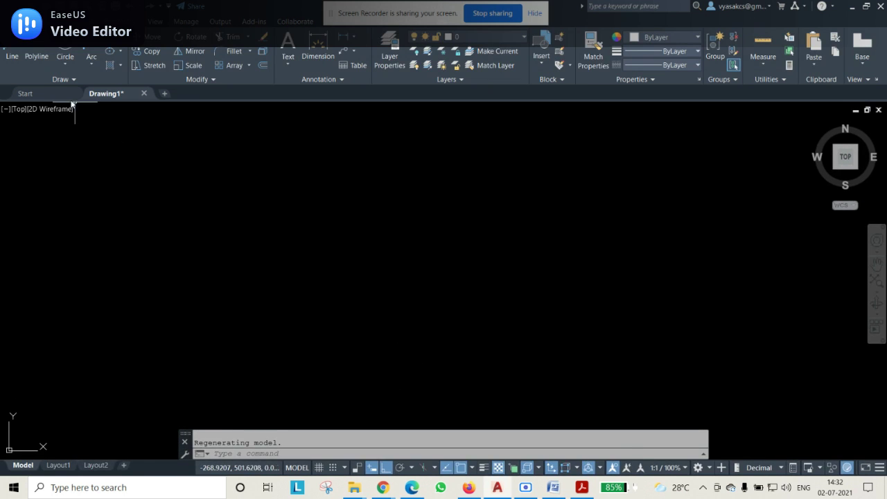
# - Draw a horizontal reference line 200 mm long with Ortho mode on
pyautogui.click(384, 470)
pyautogui.click(384, 469)
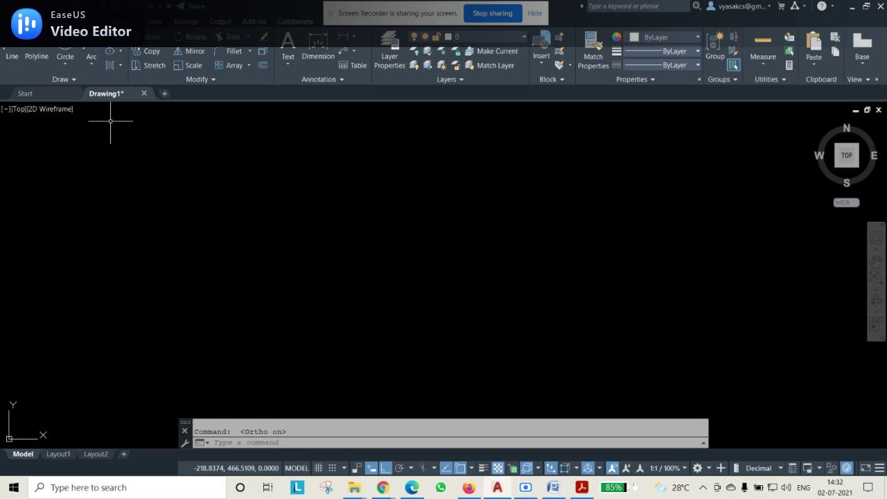
pyautogui.click(12, 56)
pyautogui.click(231, 251)
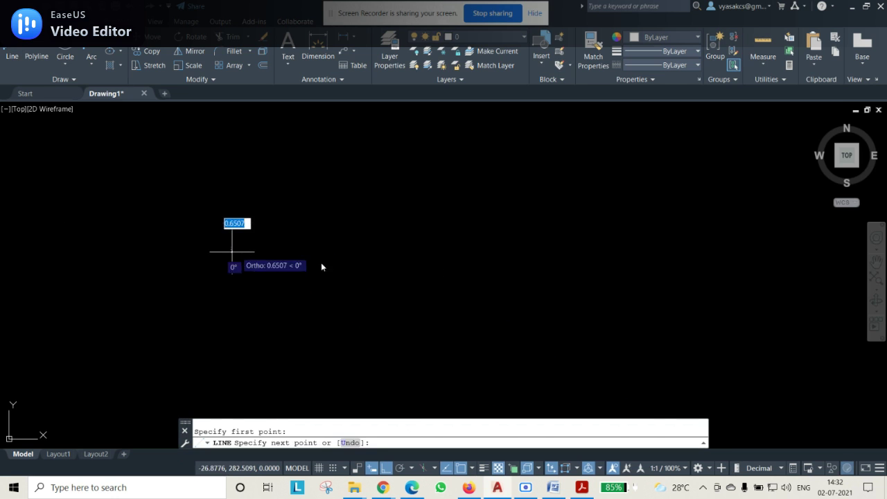
pyautogui.write('200')
pyautogui.press('Return')
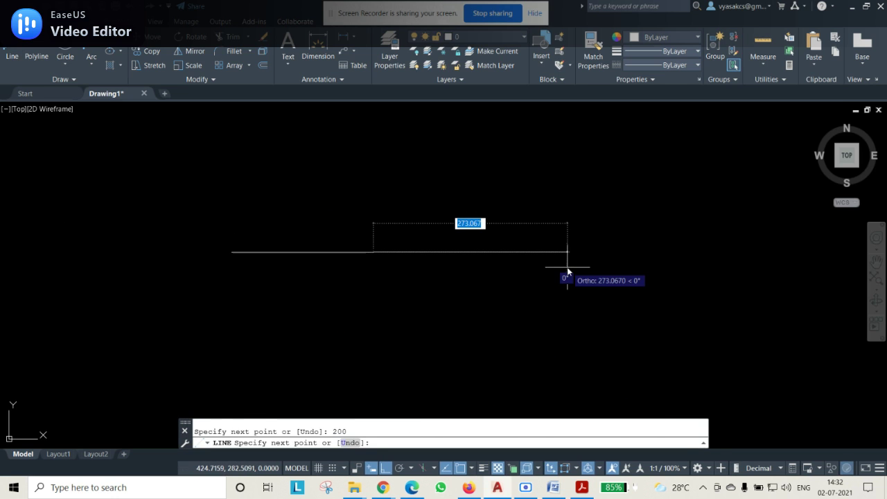
pyautogui.press('Escape')
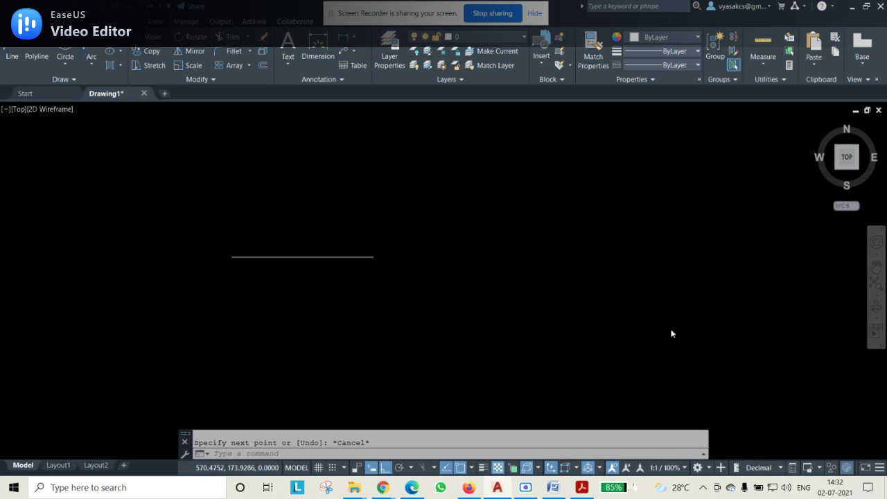
pyautogui.scroll(2, 293, 257)
pyautogui.scroll(3, 211, 250)
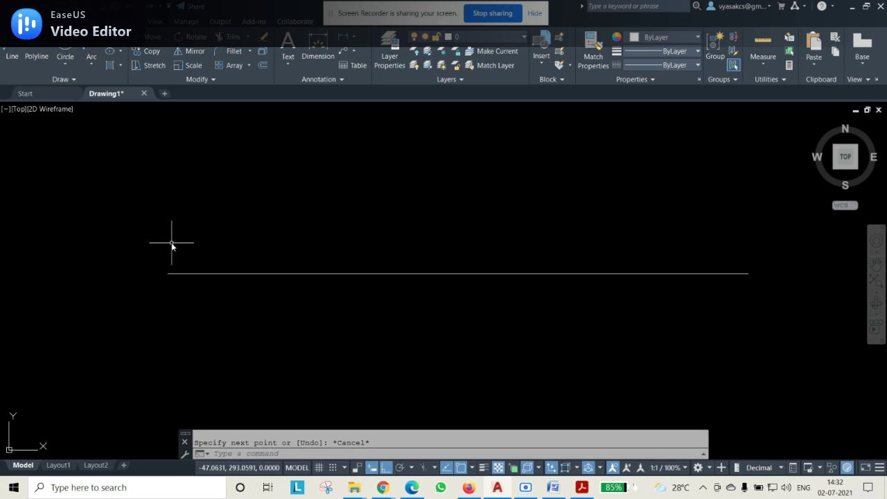
# - Check the cone's dimensions in the Word problem statement and draw a circle of radius 20 mm below the reference line's left part in AutoCAD
pyautogui.click(554, 488)
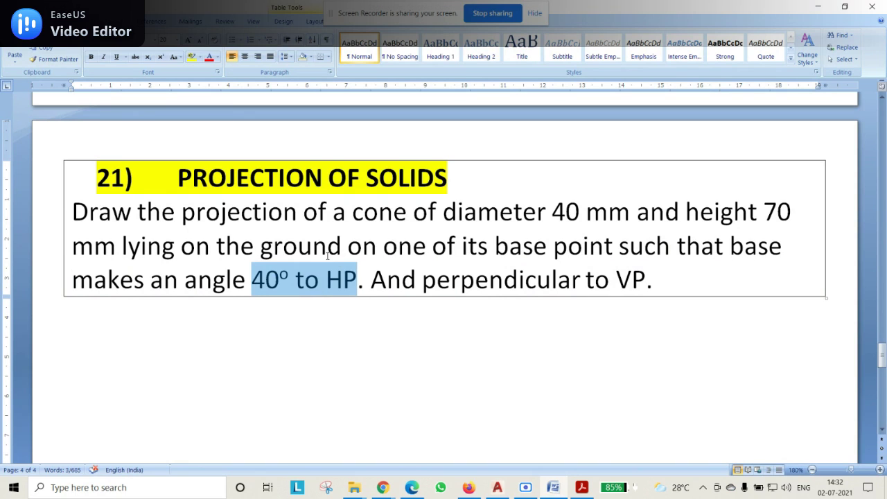
pyautogui.moveTo(549, 228)
pyautogui.mouseDown()
pyautogui.moveTo(582, 211)
pyautogui.moveTo(774, 182)
pyautogui.moveTo(773, 208)
pyautogui.mouseUp()
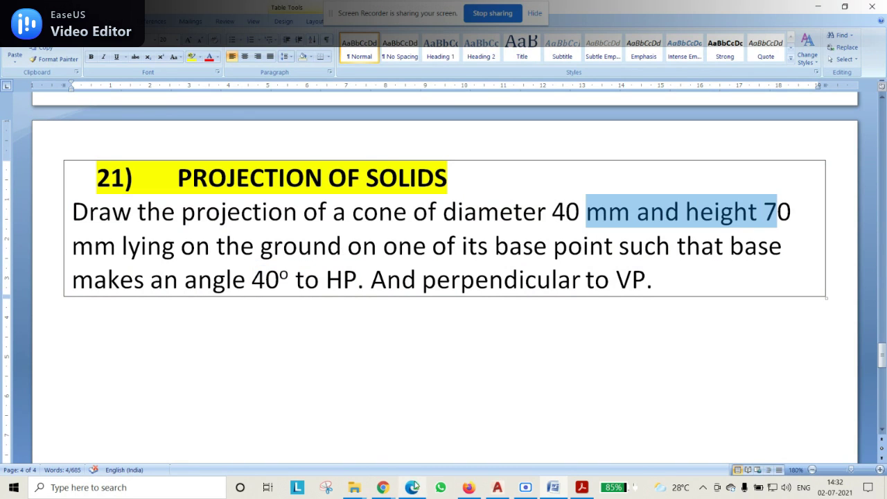
pyautogui.click(497, 488)
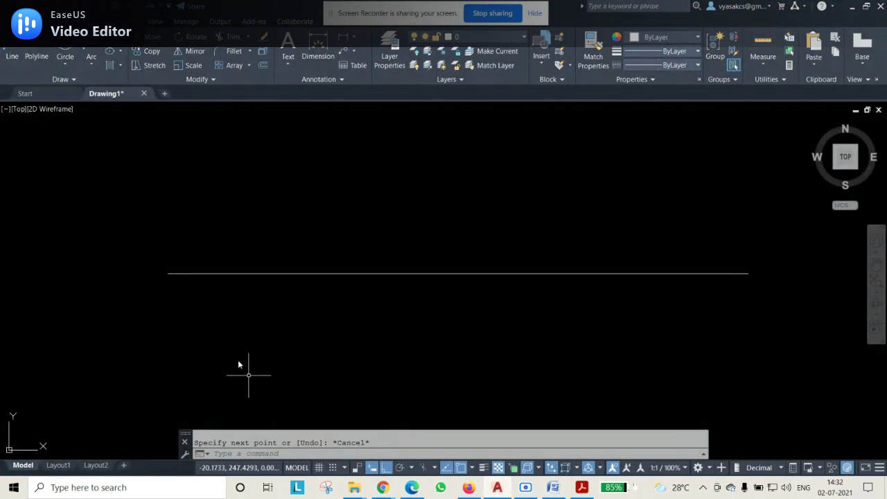
pyautogui.click(65, 54)
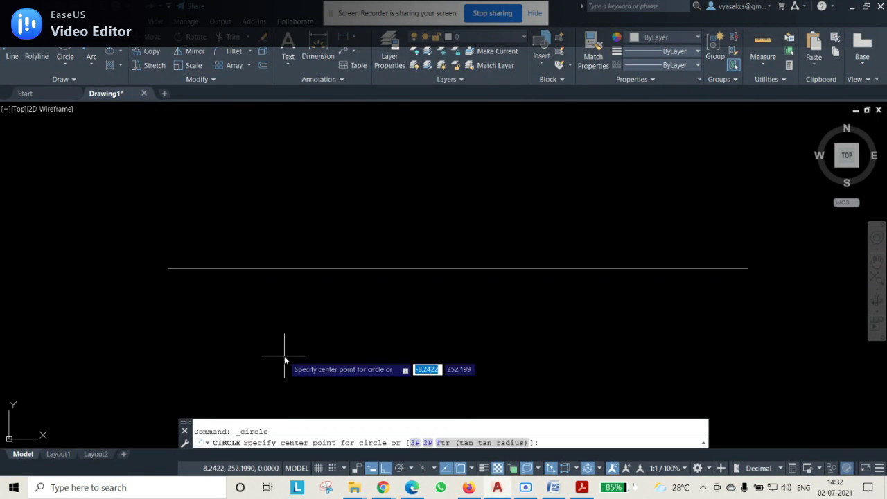
pyautogui.moveTo(270, 357); pyautogui.dragTo(286, 290, button='middle')
pyautogui.click(284, 291)
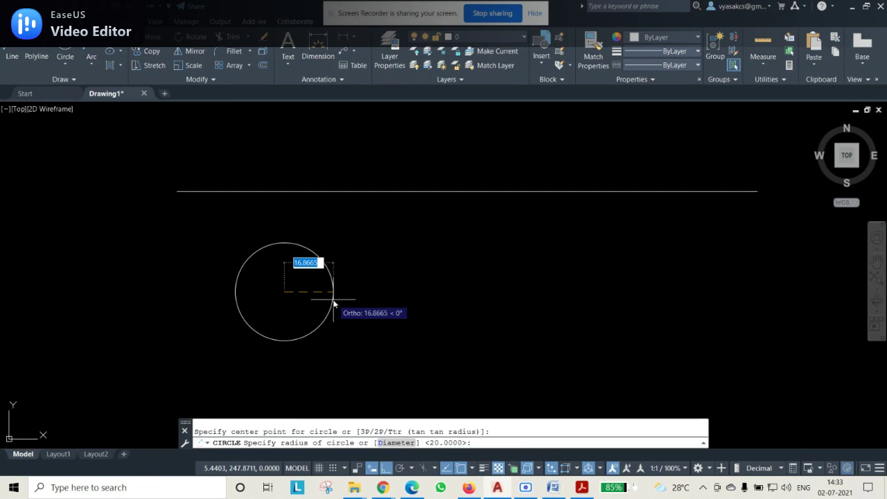
pyautogui.write('20')
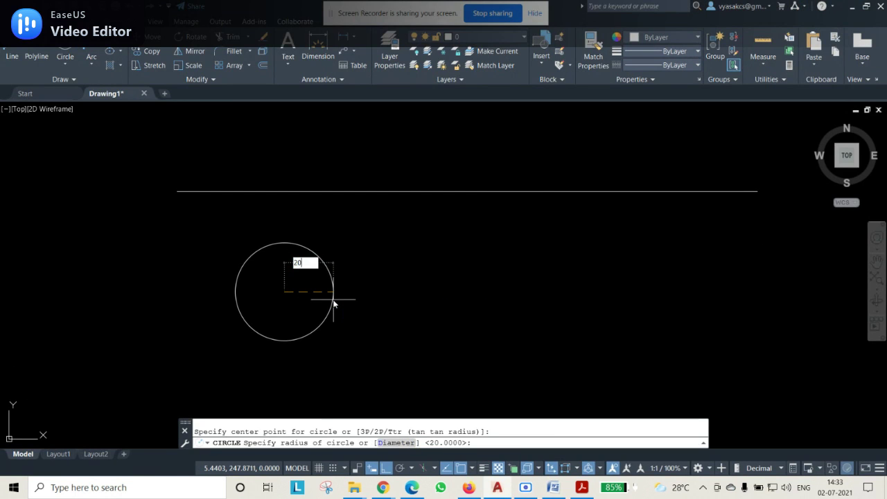
pyautogui.press('Return')
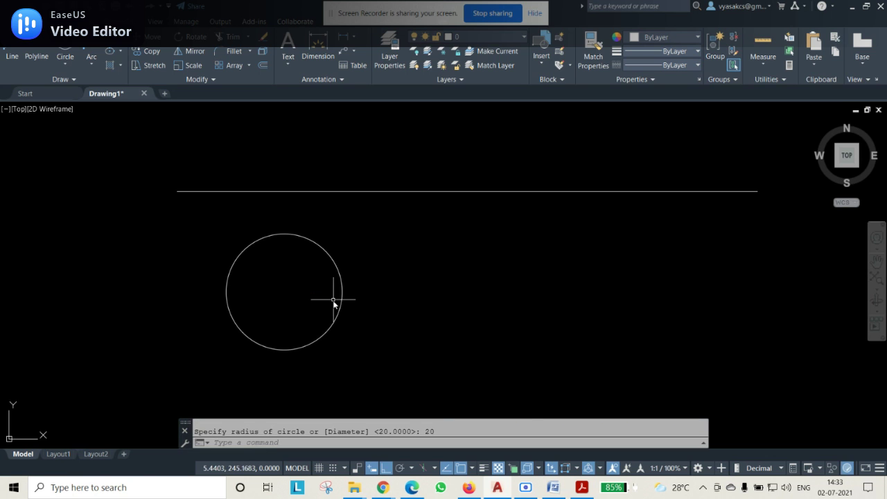
pyautogui.click(553, 487)
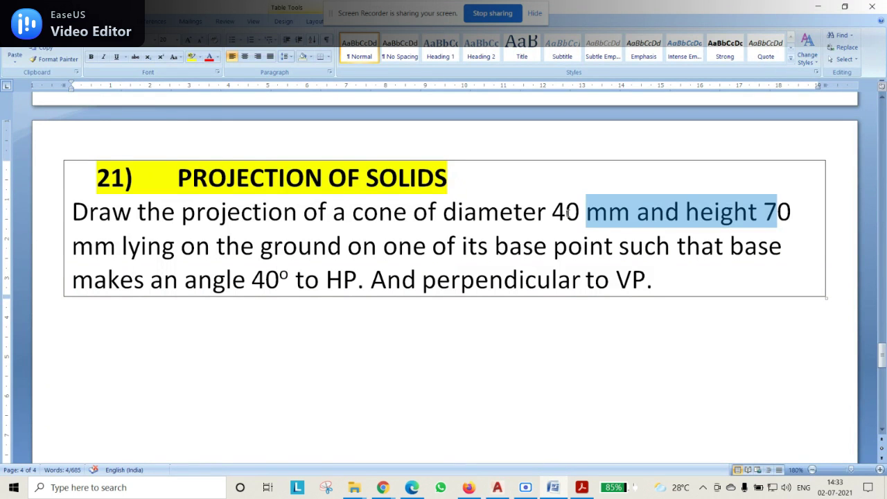
pyautogui.click(497, 487)
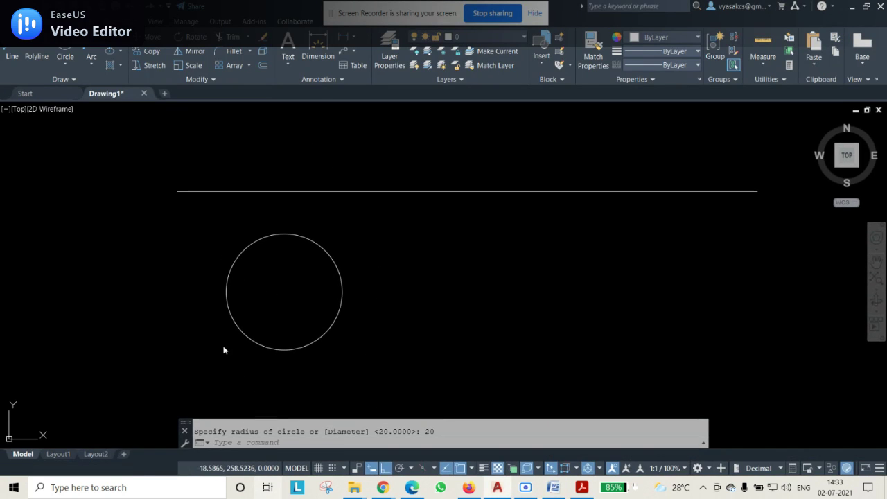
# - Draw a vertical projector in colour 247,242,129 from the circle's left quadrant up to the reference line
pyautogui.moveTo(374, 233)
pyautogui.mouseDown(button='middle')
pyautogui.moveTo(360, 295)
pyautogui.moveTo(360, 268)
pyautogui.mouseUp(button='middle')
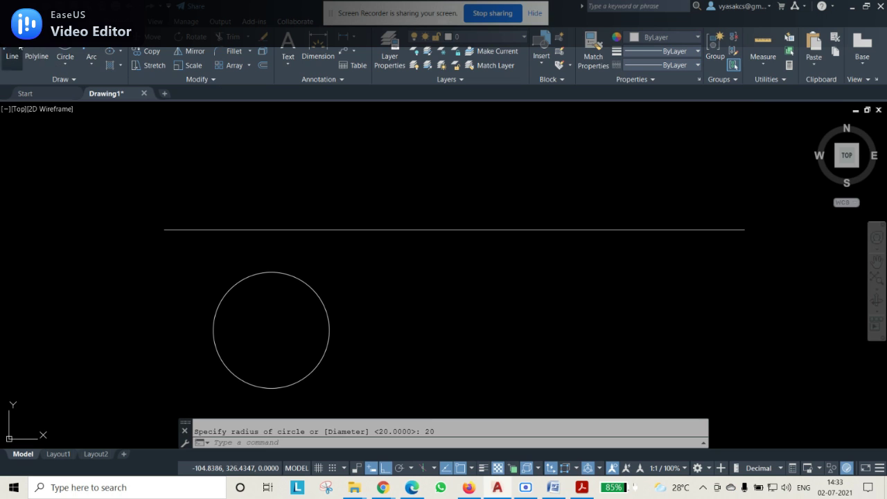
pyautogui.click(12, 56)
pyautogui.click(663, 38)
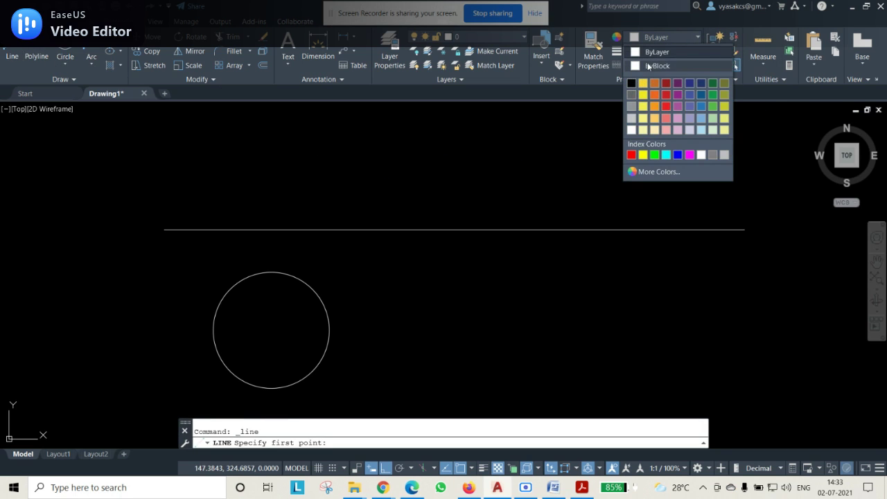
pyautogui.click(643, 117)
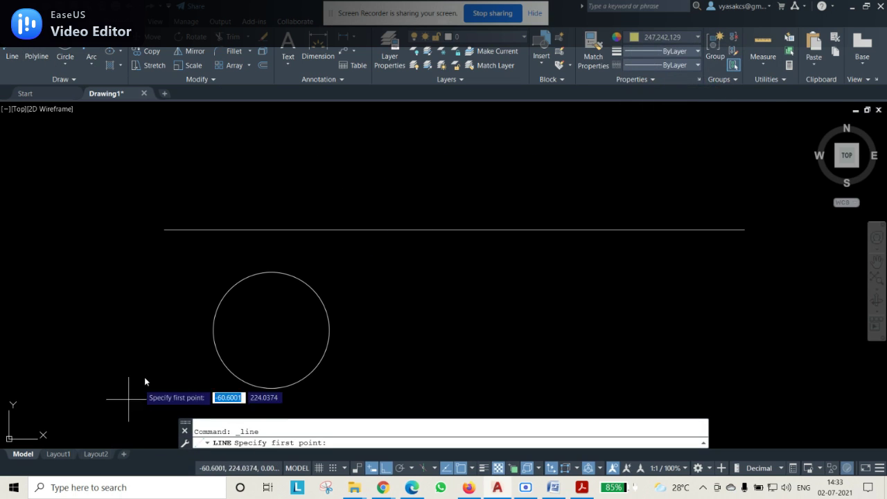
pyautogui.click(214, 331)
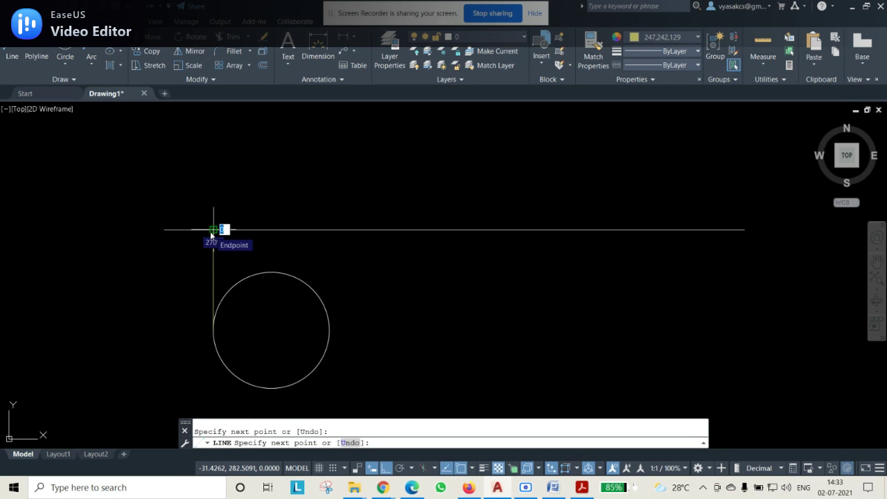
pyautogui.click(211, 233)
pyautogui.press('Escape')
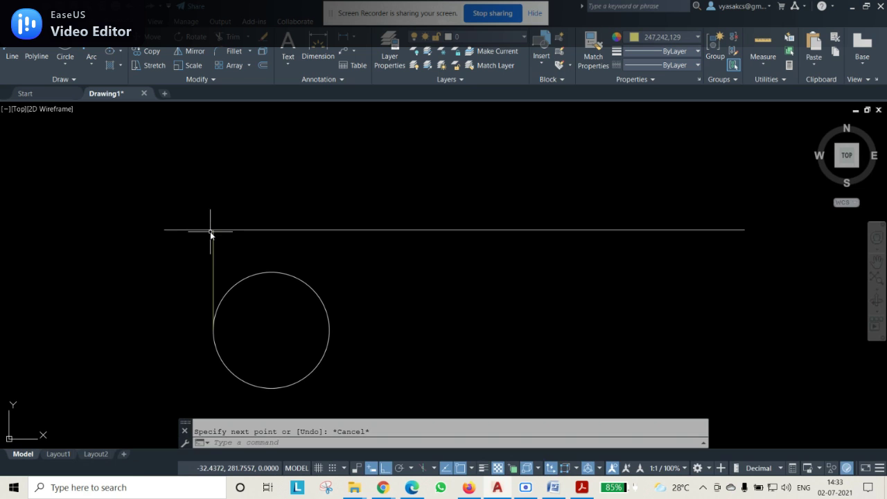
# - Draw a matching vertical projector from the circle's right quadrant up to the reference line
pyautogui.press('Return')
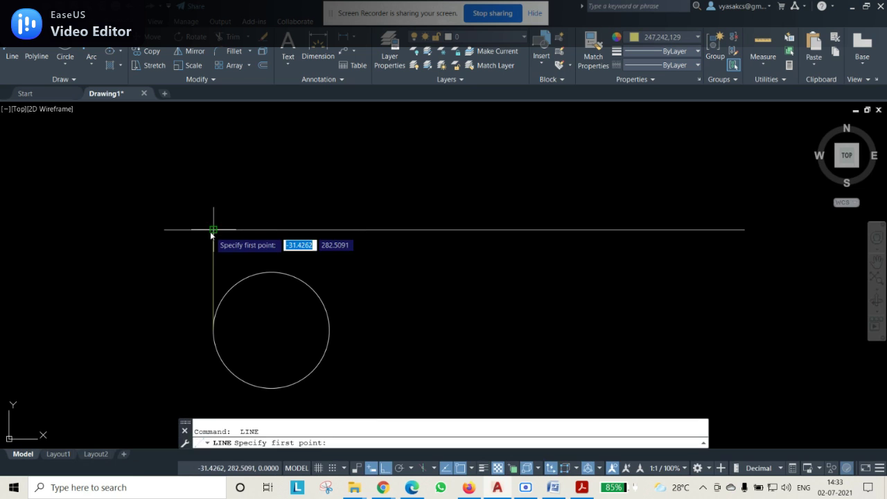
pyautogui.click(330, 330)
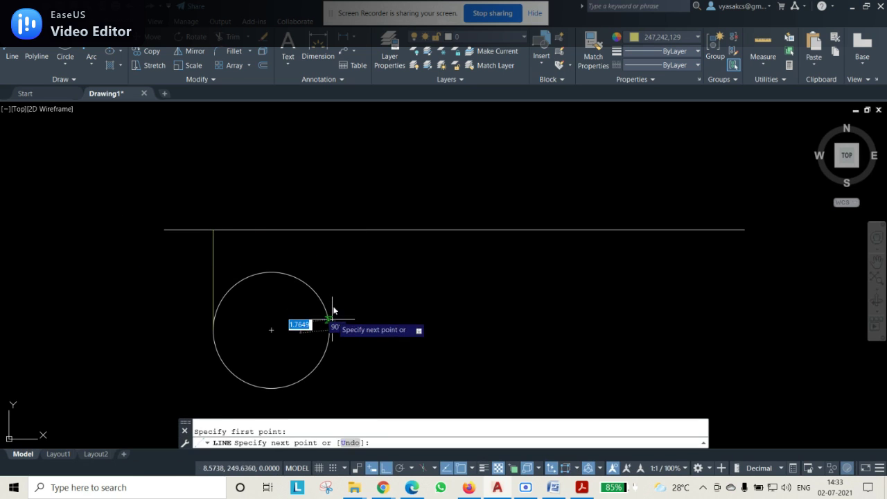
pyautogui.click(329, 231)
pyautogui.press('Escape')
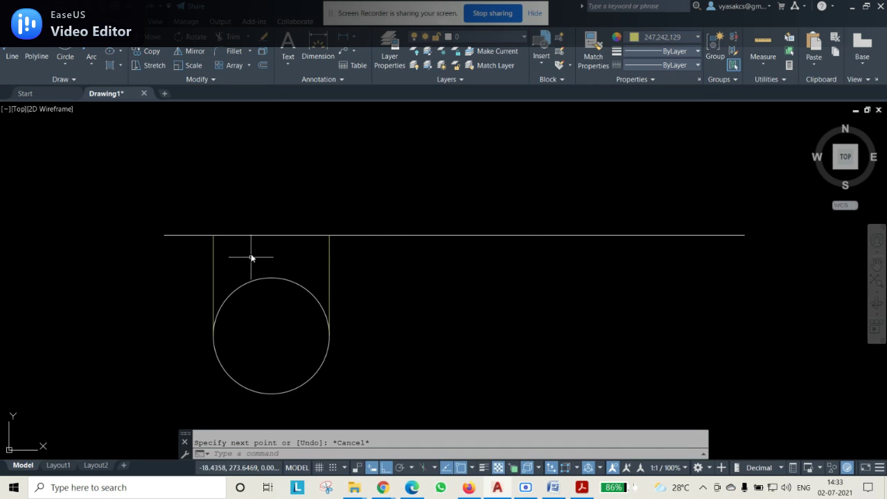
# - Draw the cone's base line along the reference line between the upper ends of the two vertical projectors
pyautogui.click(11, 56)
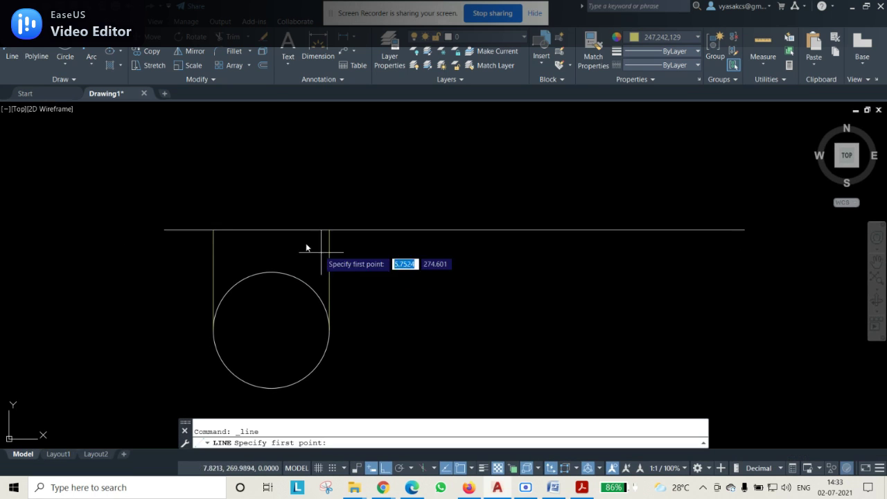
pyautogui.click(214, 230)
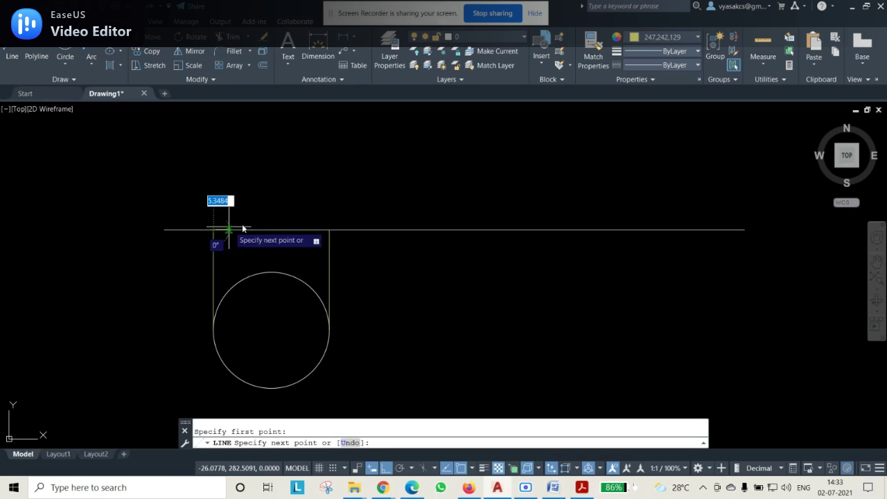
pyautogui.click(332, 227)
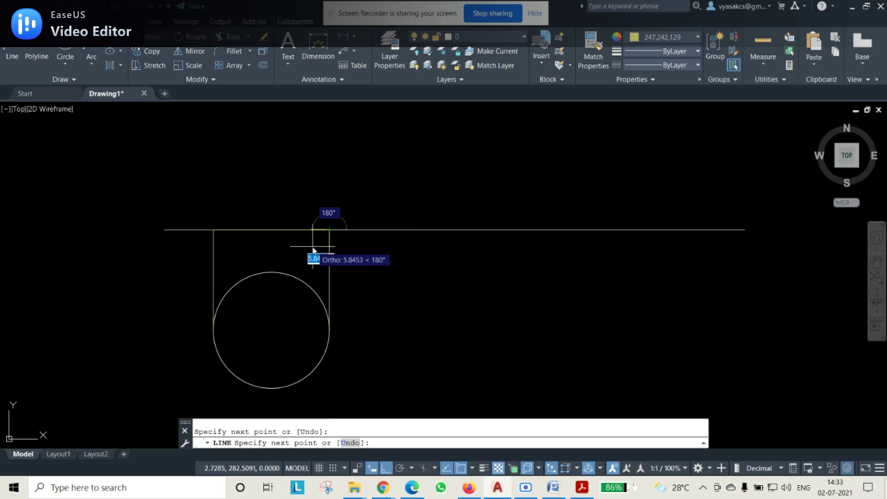
pyautogui.press('Escape')
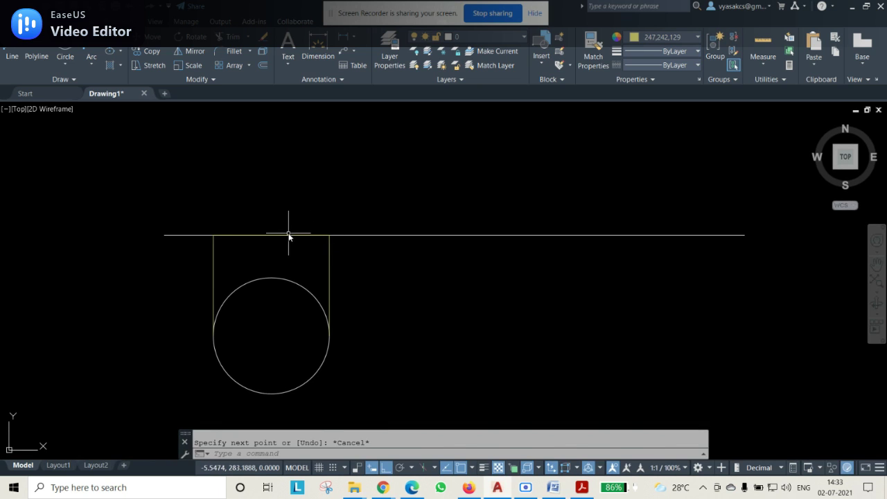
# - Set the colour of the base line between the projectors to ByLayer
pyautogui.click(291, 237)
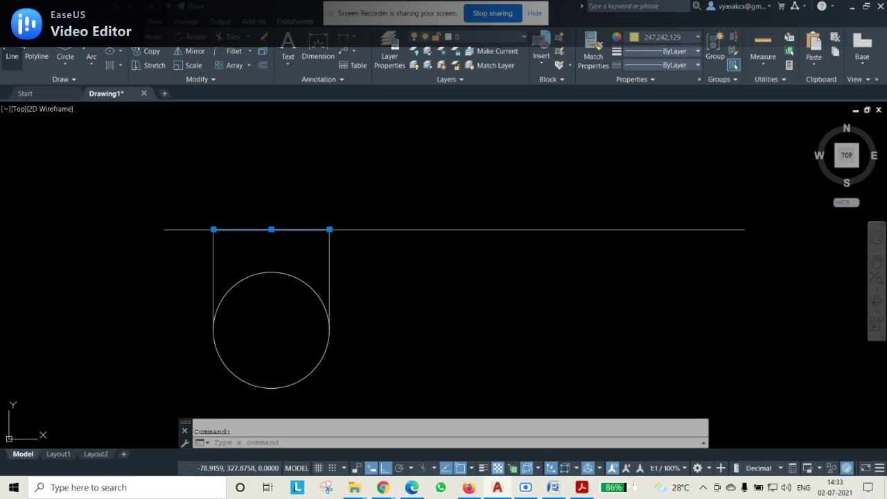
pyautogui.click(659, 38)
pyautogui.click(658, 52)
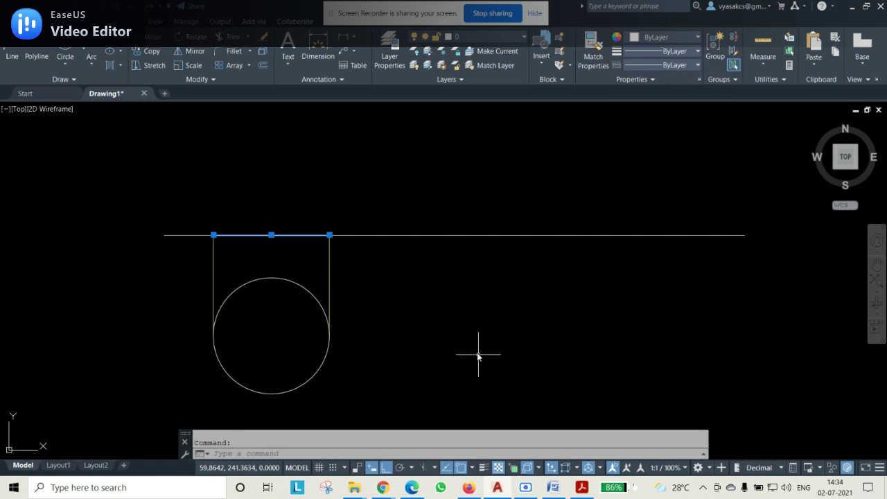
pyautogui.click(478, 355)
pyautogui.press('Escape')
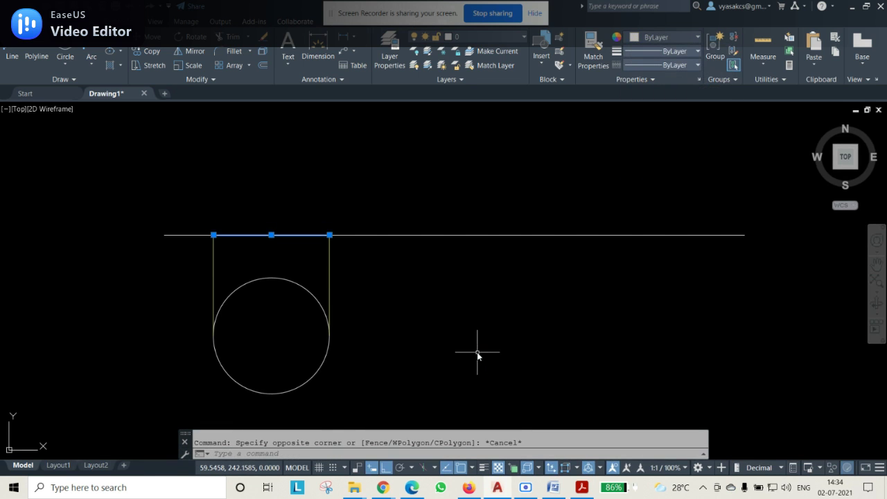
# - Recolour the base line and the circle red, leaving the projectors out of the selection
pyautogui.click(183, 206)
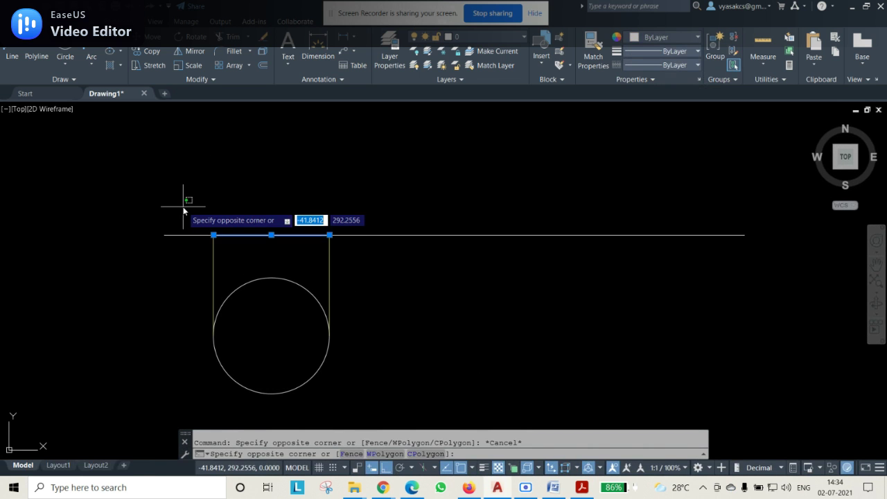
pyautogui.click(368, 254)
pyautogui.click(188, 264)
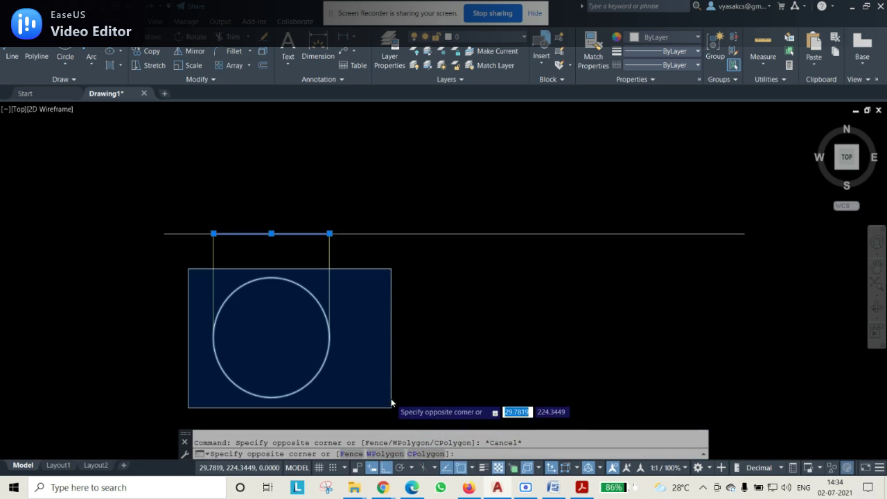
pyautogui.click(390, 405)
pyautogui.click(660, 40)
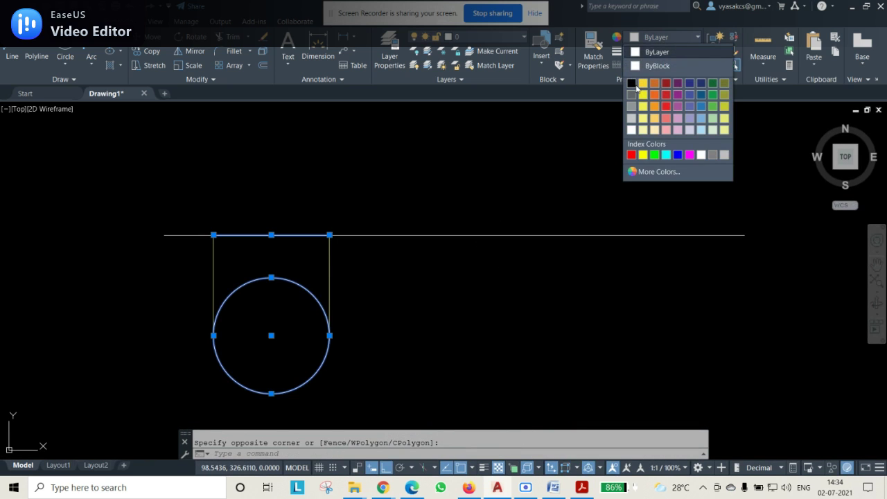
pyautogui.click(664, 106)
pyautogui.press('Escape')
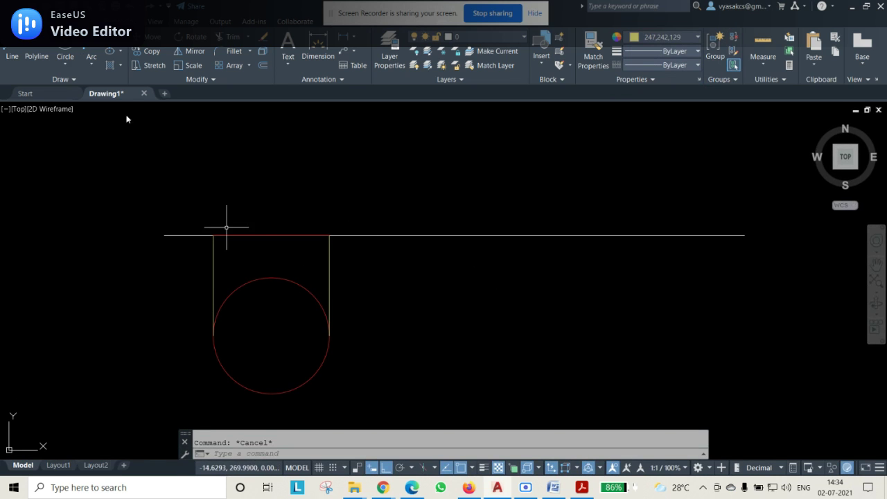
# - Confirm the circle-with-X point style at 5% size relative to the screen and place a point at the circle's centre
pyautogui.write('PTY')
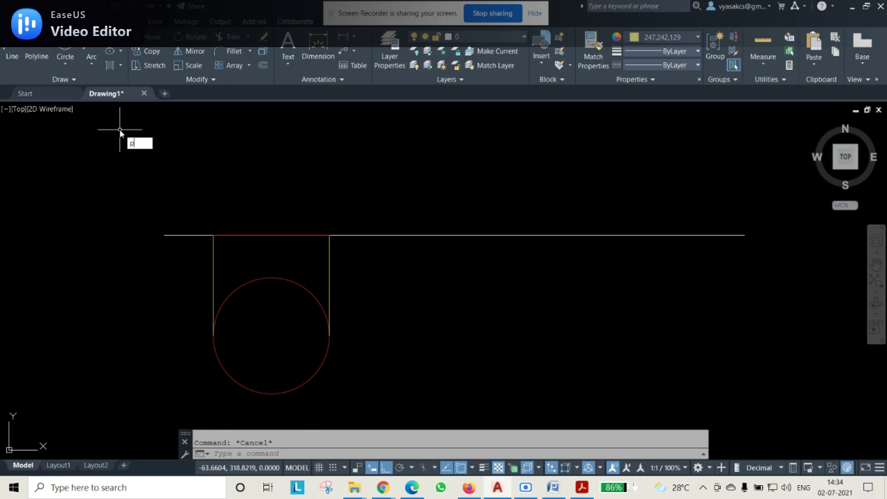
pyautogui.write('PE')
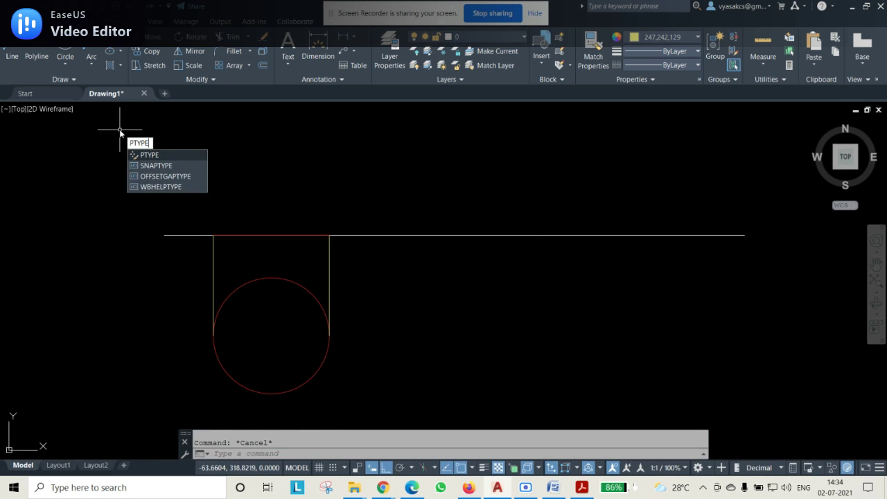
pyautogui.press('Return')
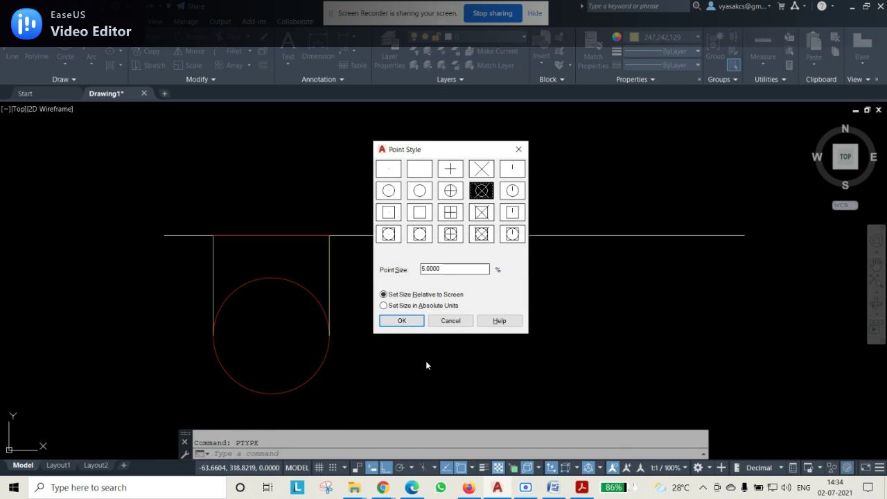
pyautogui.click(401, 320)
pyautogui.write('PO')
pyautogui.press('Return')
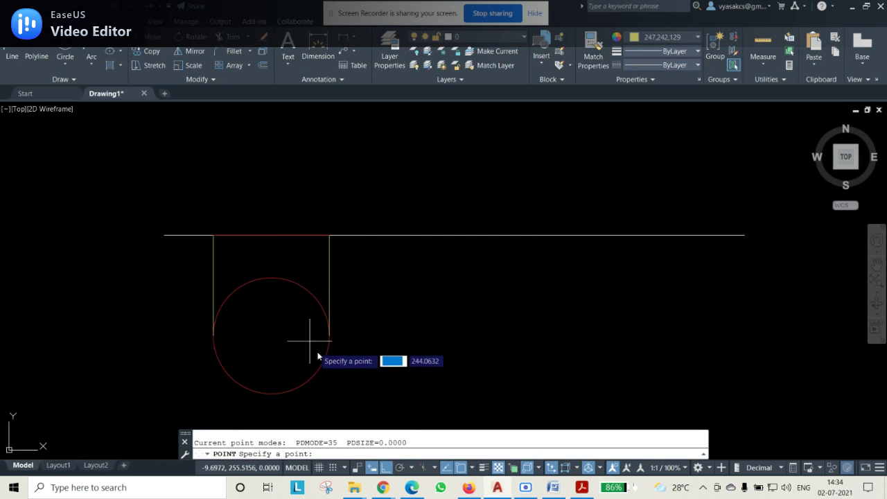
pyautogui.click(271, 336)
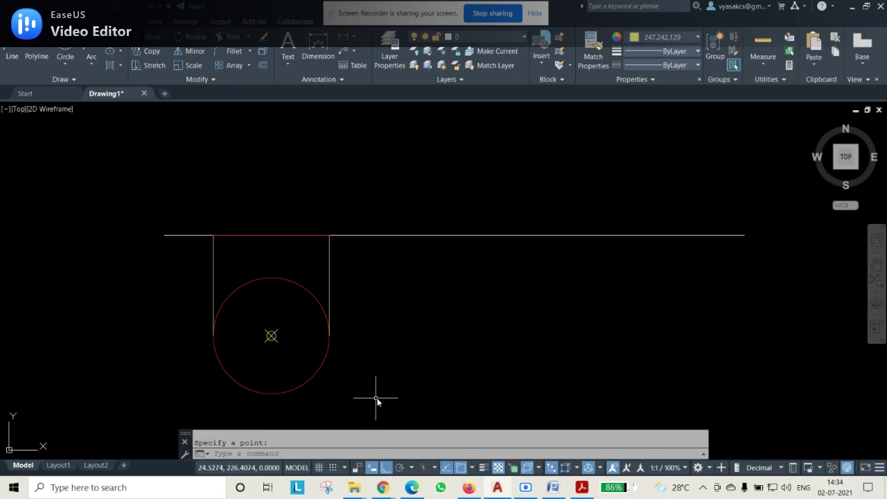
# - Change the colour of the centre point to red 205,32,39
pyautogui.click(245, 305)
pyautogui.click(295, 344)
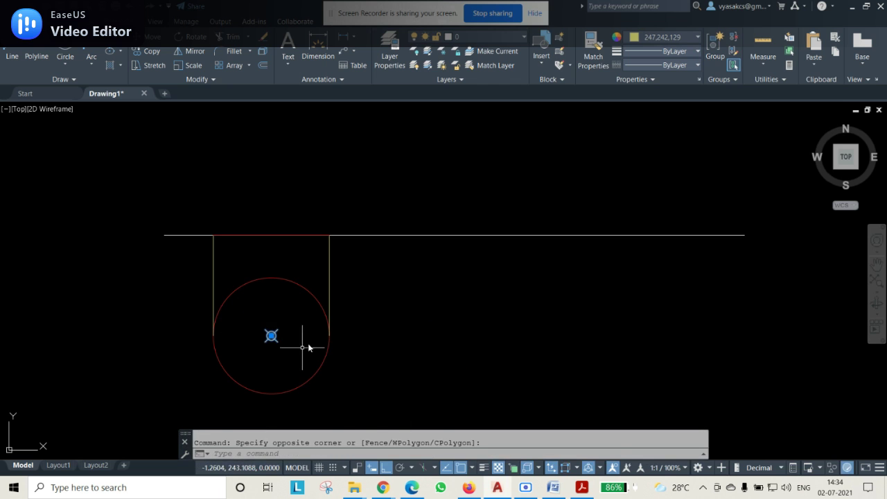
pyautogui.click(655, 37)
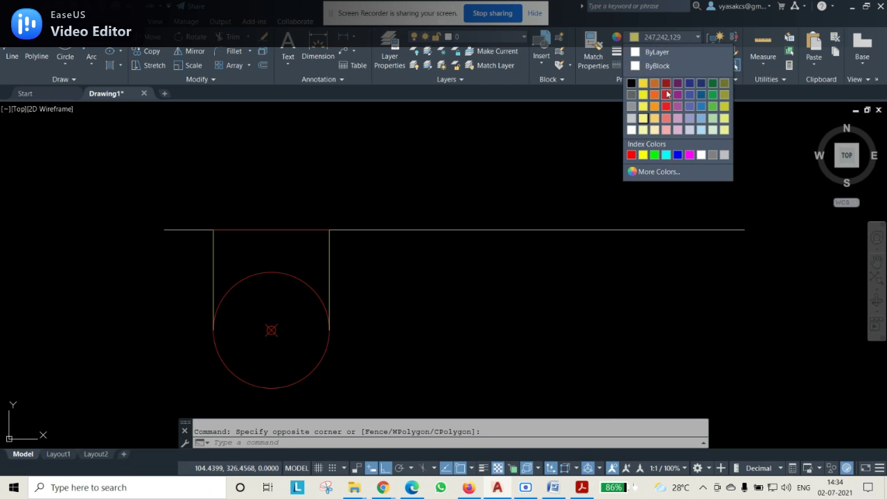
pyautogui.click(663, 94)
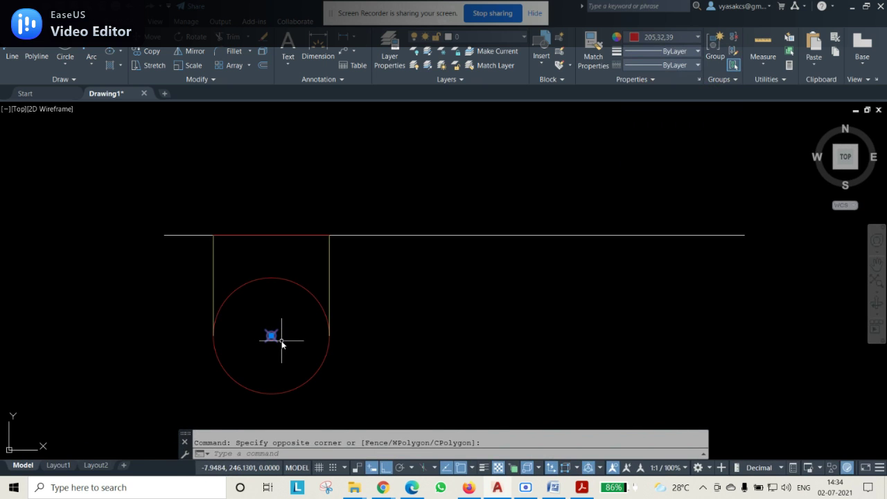
pyautogui.press('Escape')
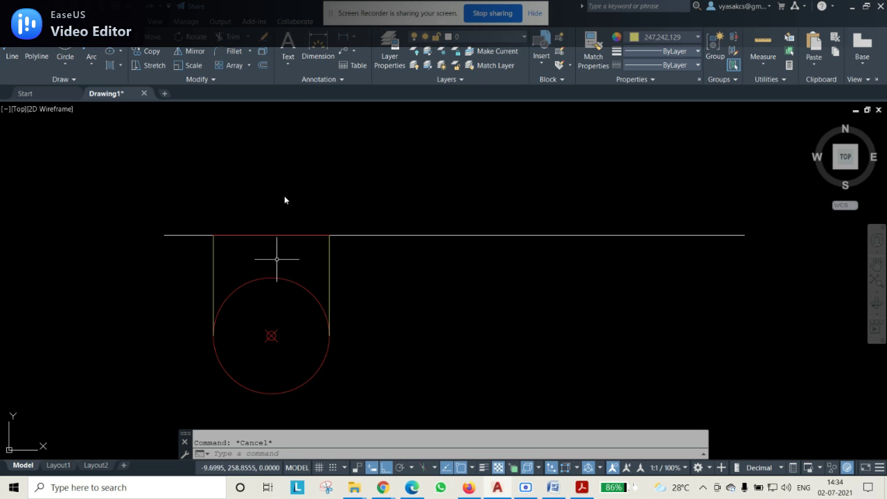
# - Draw a vertical projector from the circle's centre point up to the midpoint of the base line
pyautogui.moveTo(420, 281); pyautogui.dragTo(407, 306, button='middle')
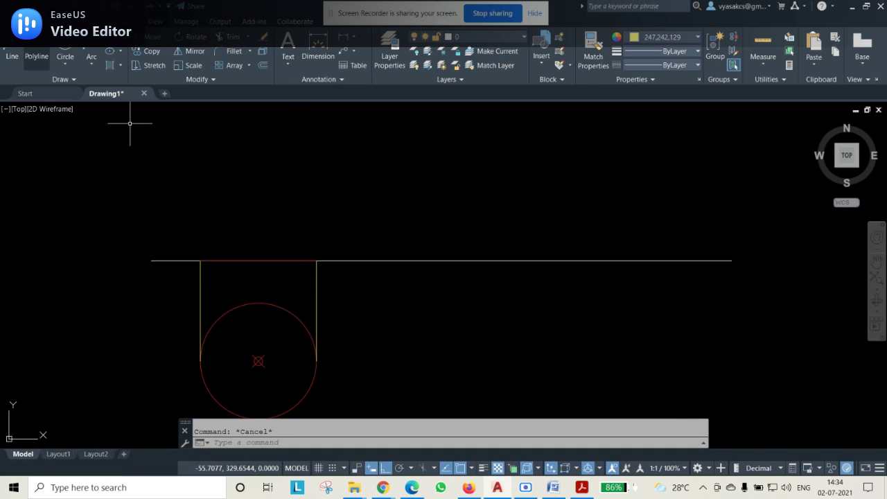
pyautogui.click(11, 56)
pyautogui.click(258, 361)
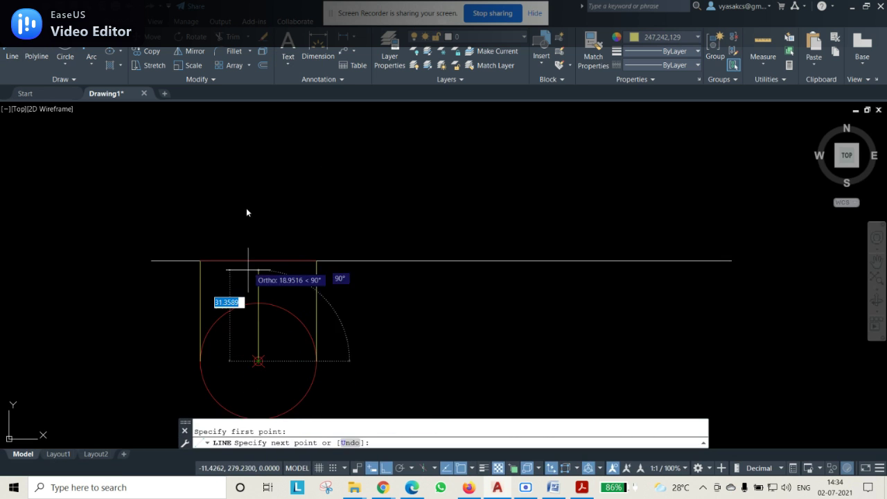
pyautogui.moveTo(262, 119)
pyautogui.mouseDown(button='middle')
pyautogui.moveTo(253, 226)
pyautogui.moveTo(264, 184)
pyautogui.mouseUp(button='middle')
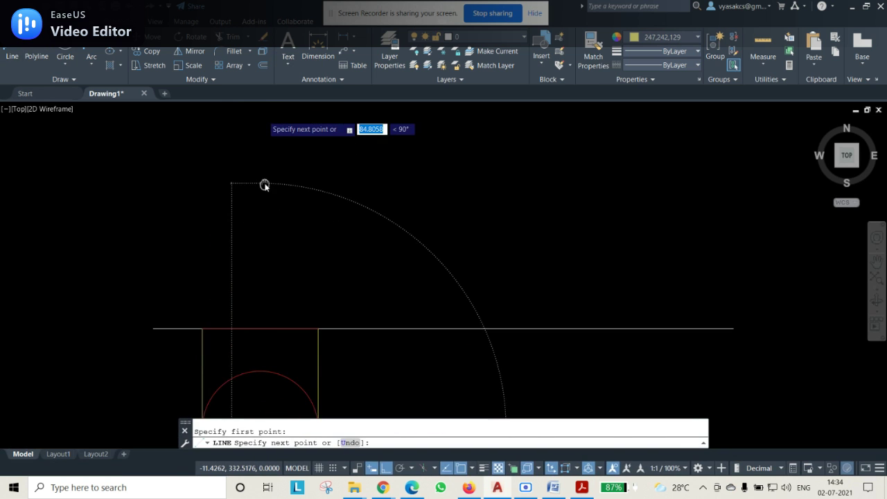
pyautogui.click(260, 328)
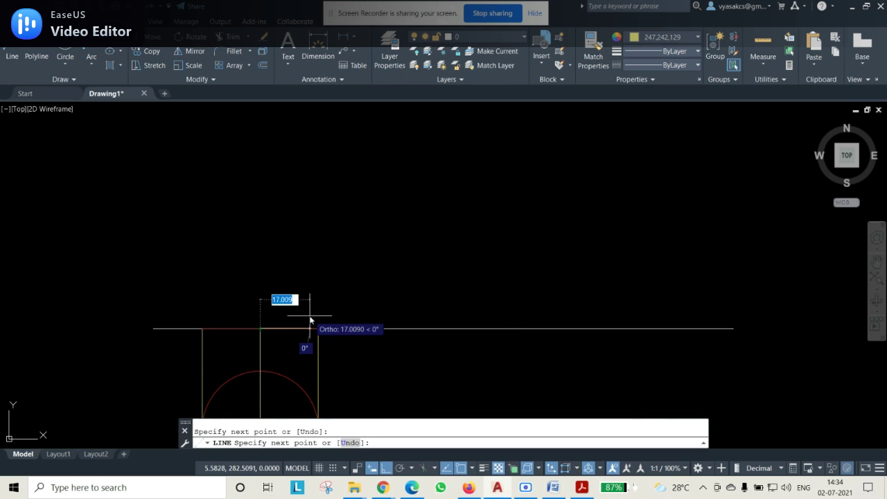
pyautogui.click(309, 320)
pyautogui.press('Escape')
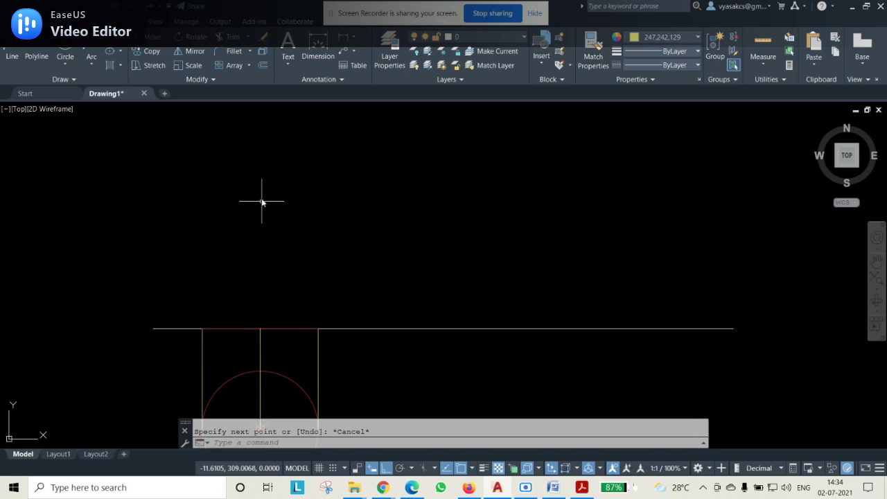
# - Check the cone's height in the Word problem statement and draw a 70 mm vertical axis upward from the base line's midpoint in AutoCAD
pyautogui.click(552, 487)
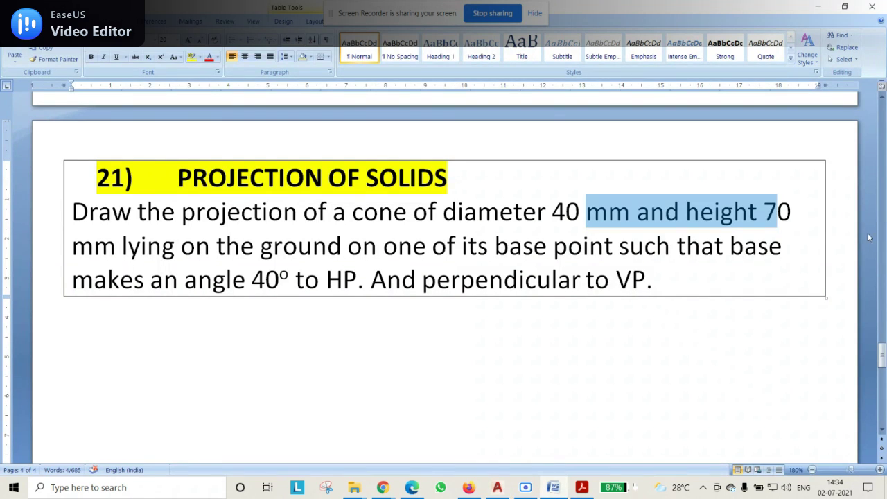
pyautogui.click(789, 220)
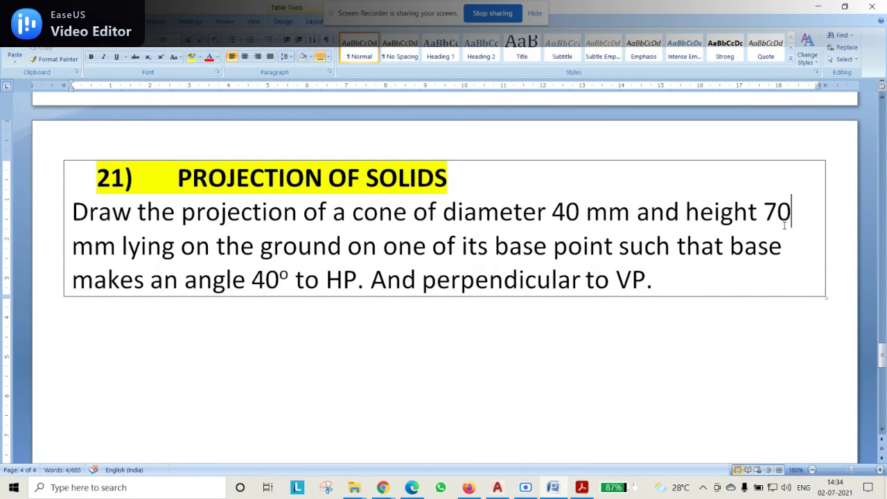
pyautogui.click(501, 489)
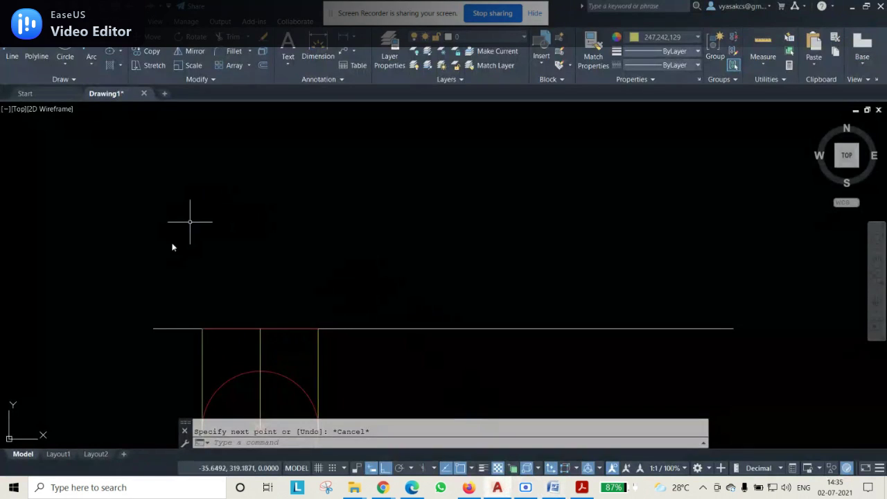
pyautogui.click(15, 50)
pyautogui.click(657, 40)
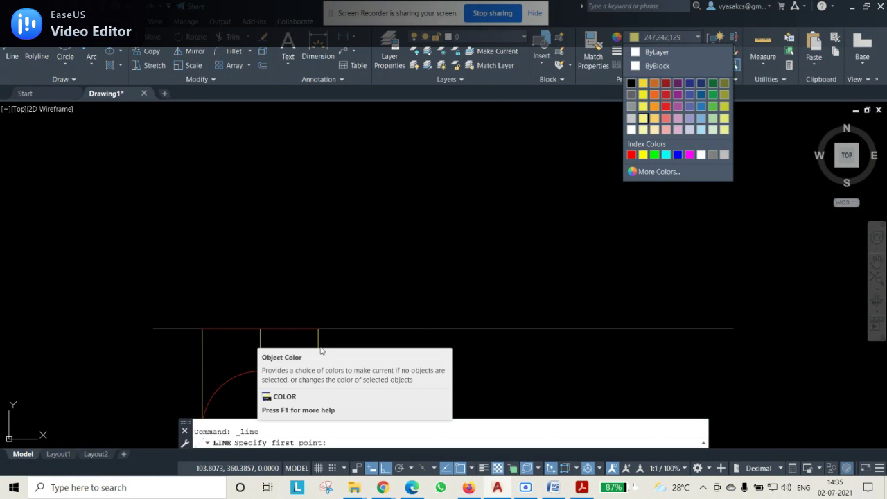
pyautogui.click(540, 83)
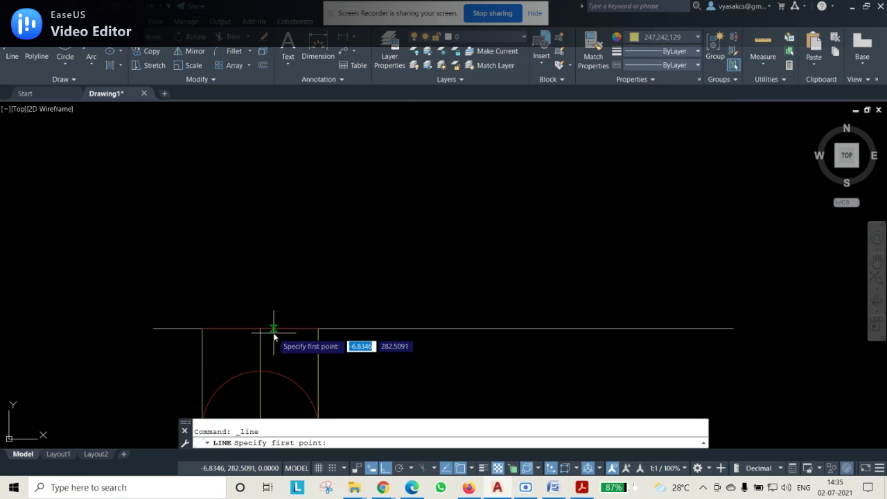
pyautogui.click(230, 329)
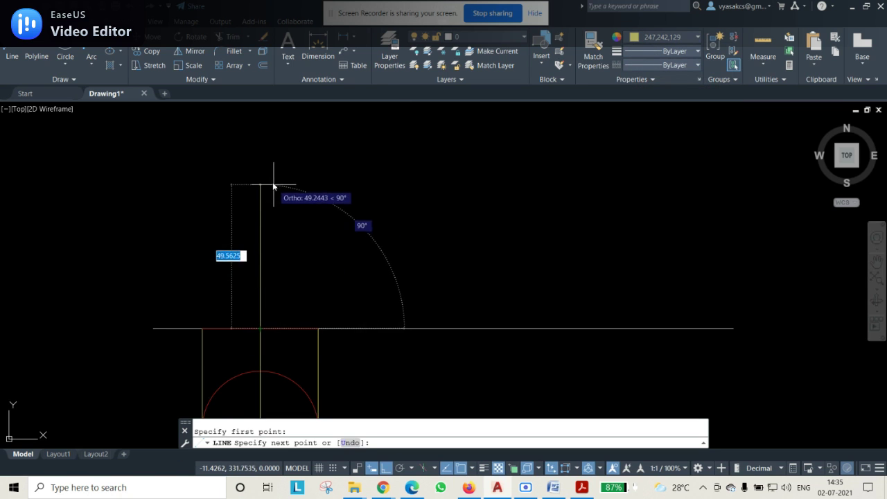
pyautogui.write('70')
pyautogui.press('Return')
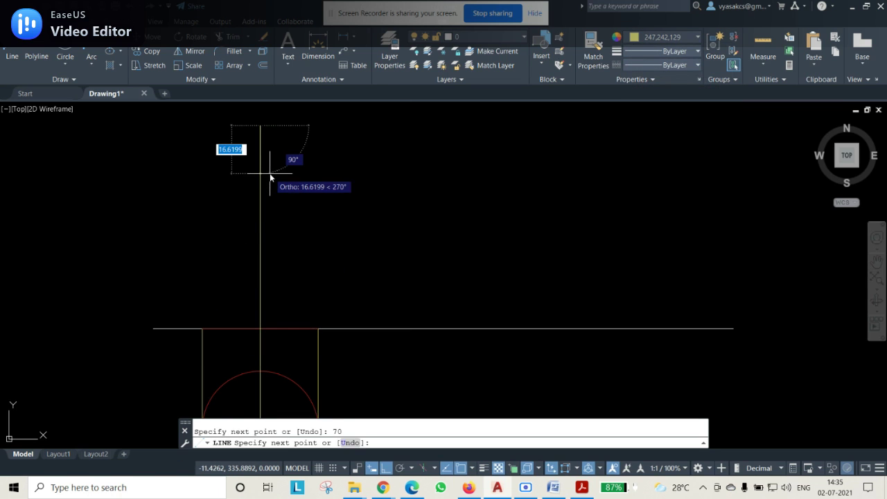
pyautogui.press('Escape')
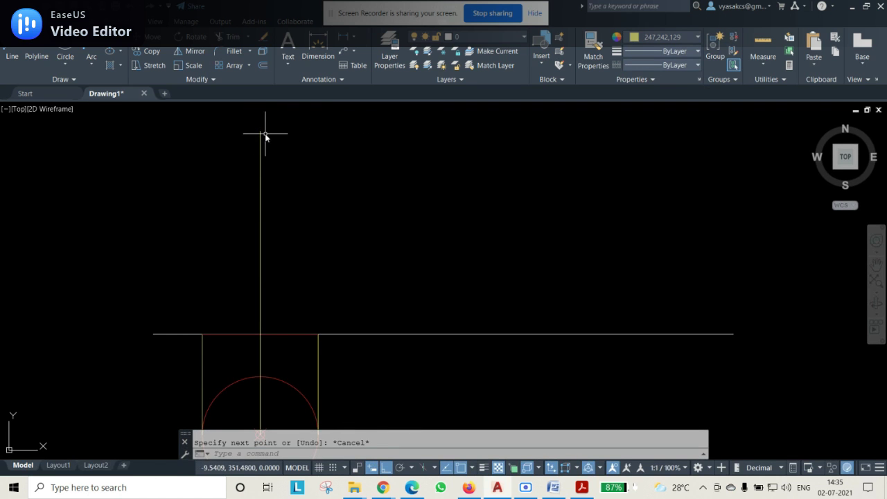
# - Draw the cone's two slanted sides in red 205,32,39, joining both ends of the base line to the top of the axis
pyautogui.click(12, 55)
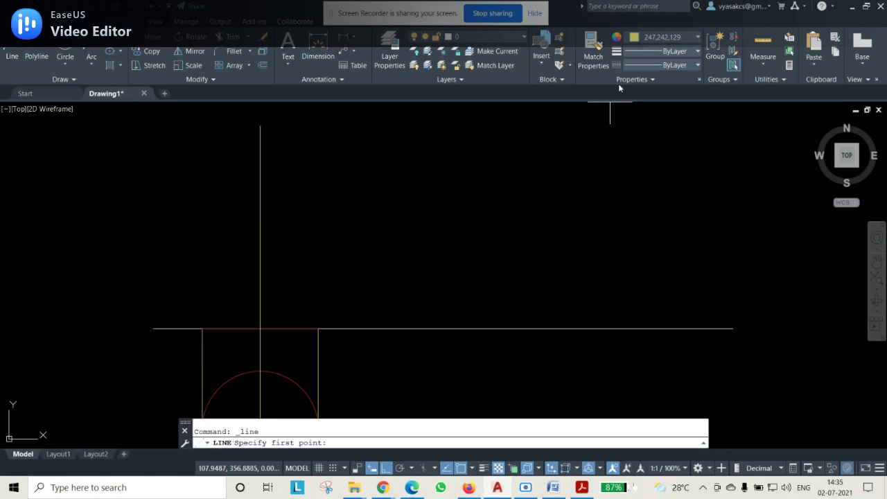
pyautogui.click(644, 36)
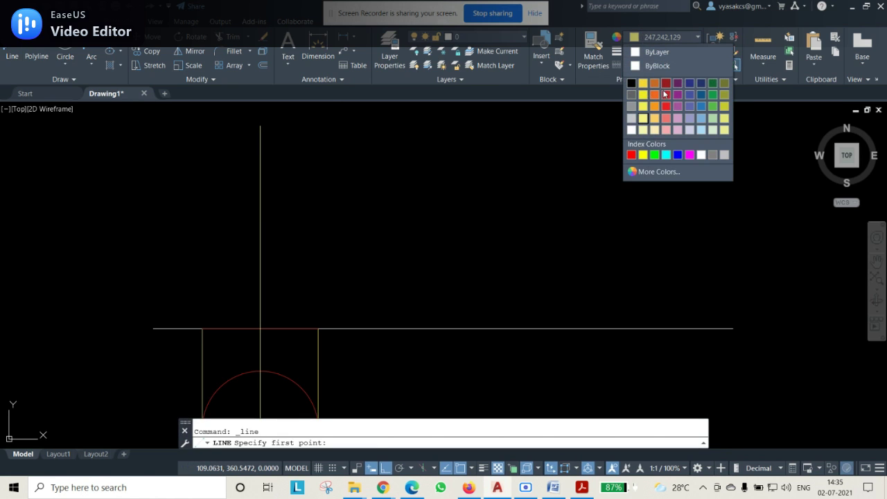
pyautogui.click(663, 93)
pyautogui.click(201, 328)
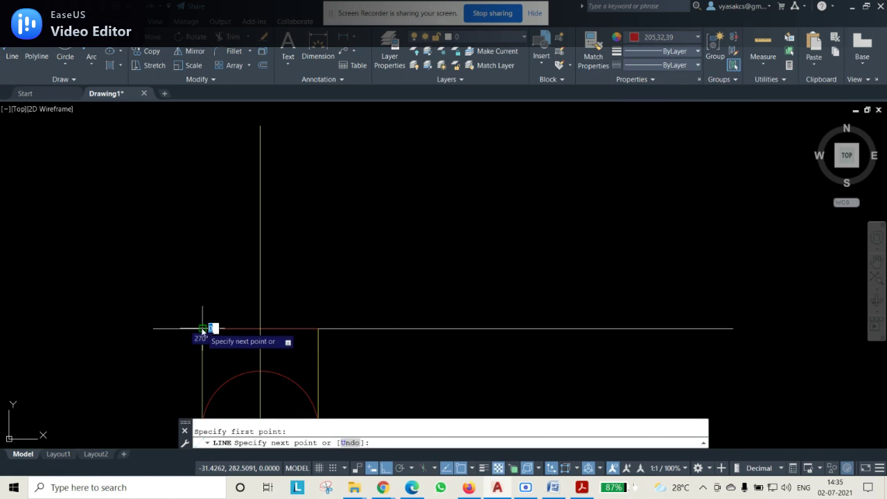
pyautogui.click(260, 127)
pyautogui.click(318, 329)
pyautogui.press('Escape')
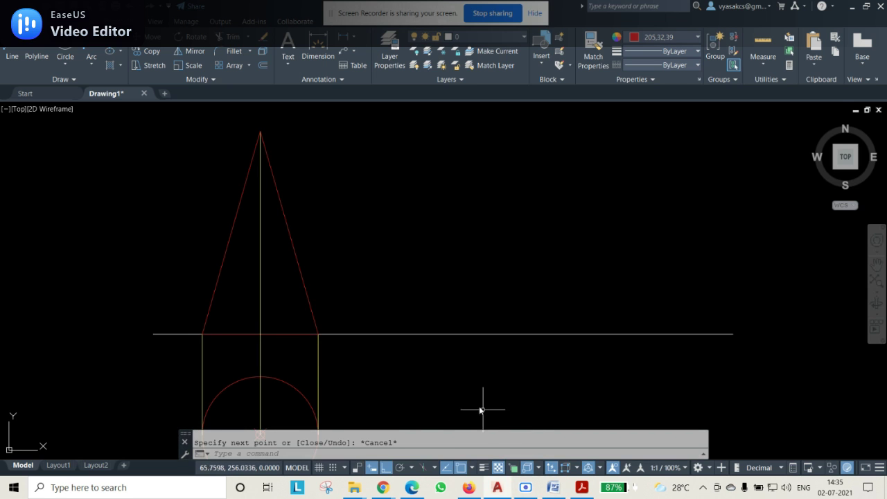
# - Highlight the base point and base angle condition in the Word problem statement, and return to AutoCAD
pyautogui.moveTo(481, 409); pyautogui.dragTo(453, 372, button='middle')
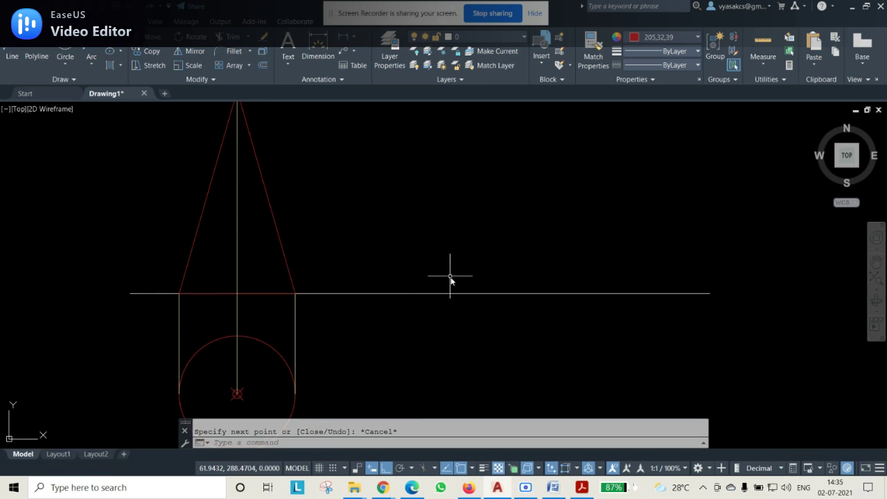
pyautogui.scroll(-2, 473, 314)
pyautogui.moveTo(465, 323); pyautogui.dragTo(392, 339, button='middle')
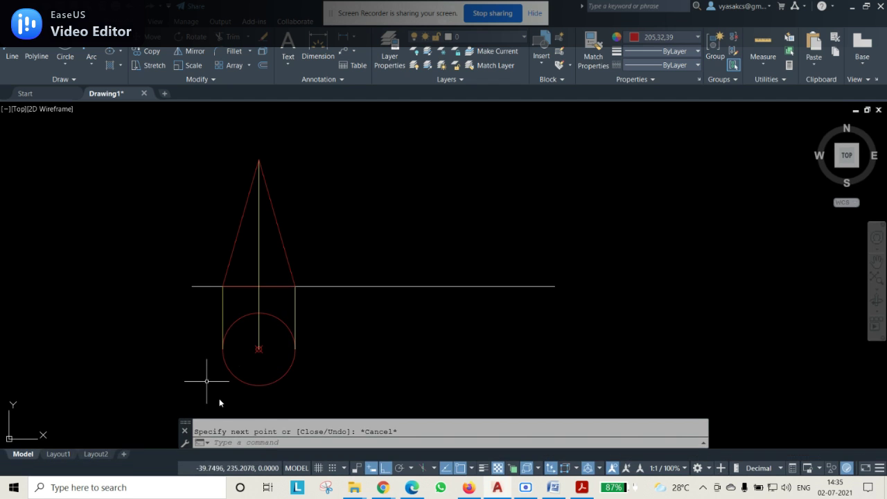
pyautogui.click(551, 490)
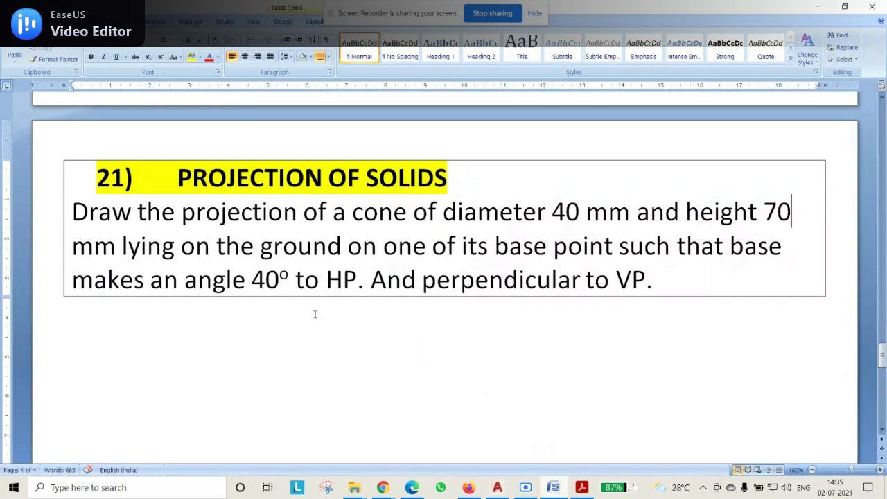
pyautogui.moveTo(519, 257); pyautogui.dragTo(344, 288)
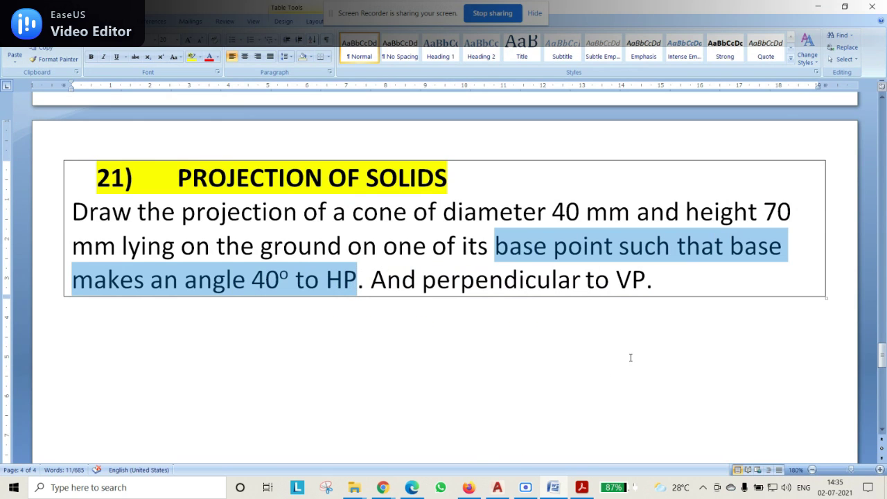
pyautogui.click(498, 487)
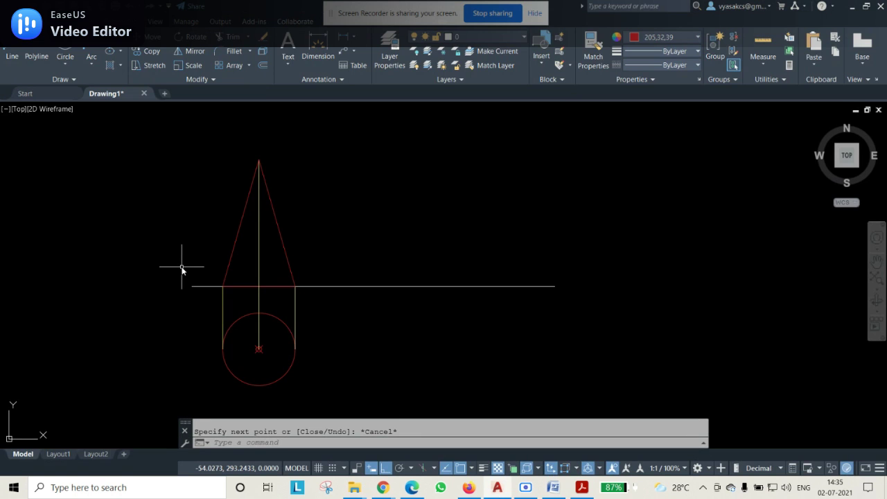
# - Copy the cone's front-view triangle with its axis horizontally along the reference line, using the left base corner as base point
pyautogui.press('Return')
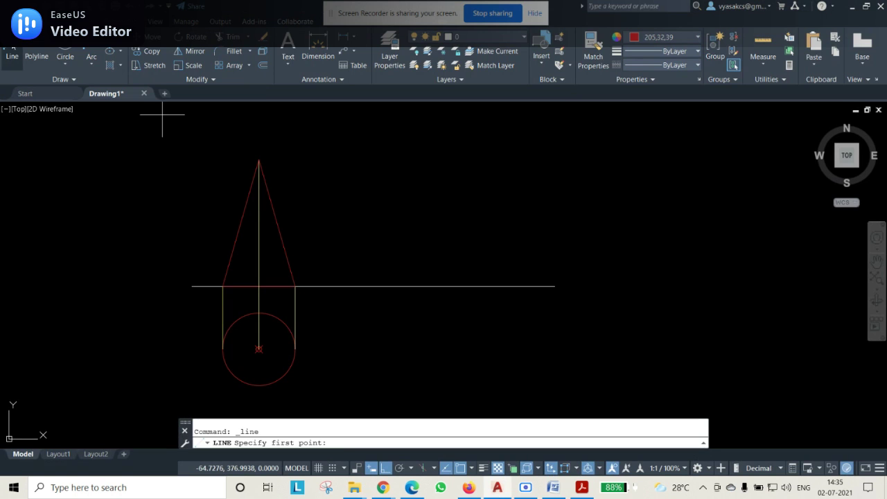
pyautogui.press('Escape')
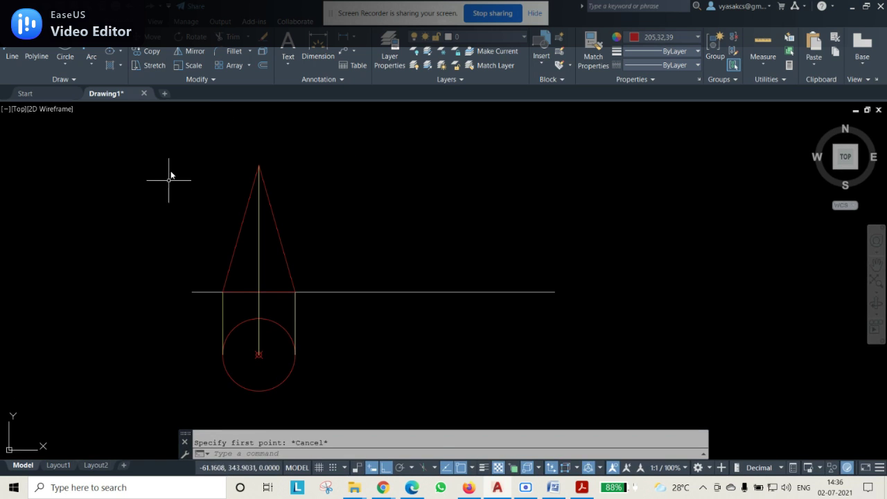
pyautogui.click(173, 133)
pyautogui.click(343, 302)
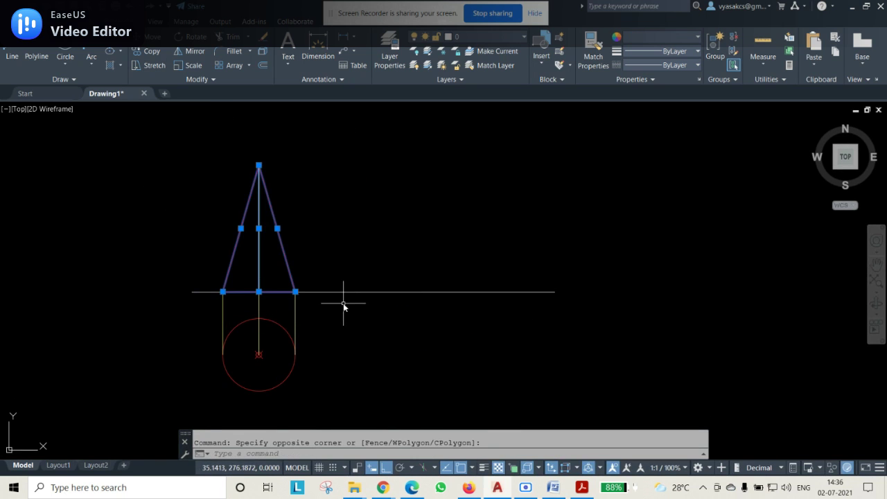
pyautogui.click(159, 50)
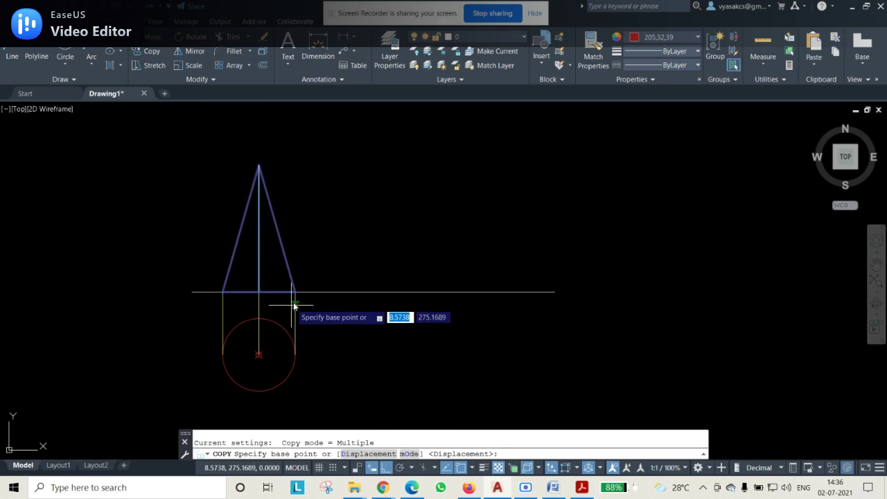
pyautogui.click(223, 291)
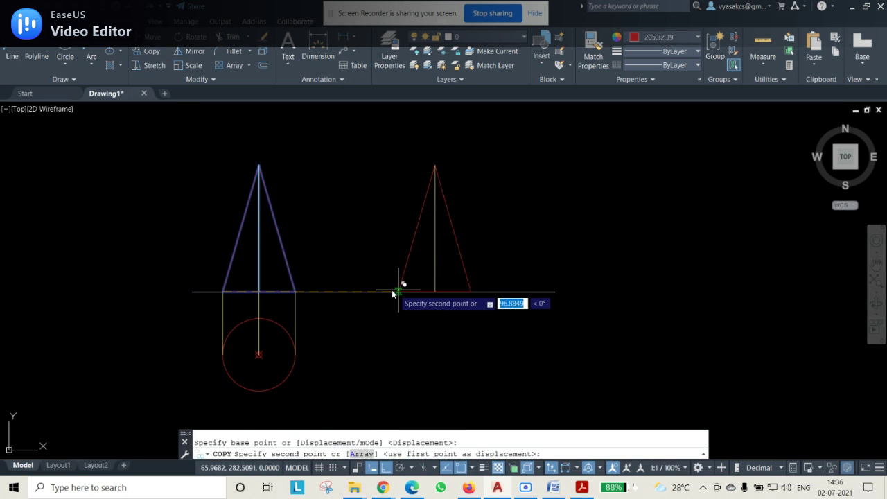
pyautogui.click(359, 292)
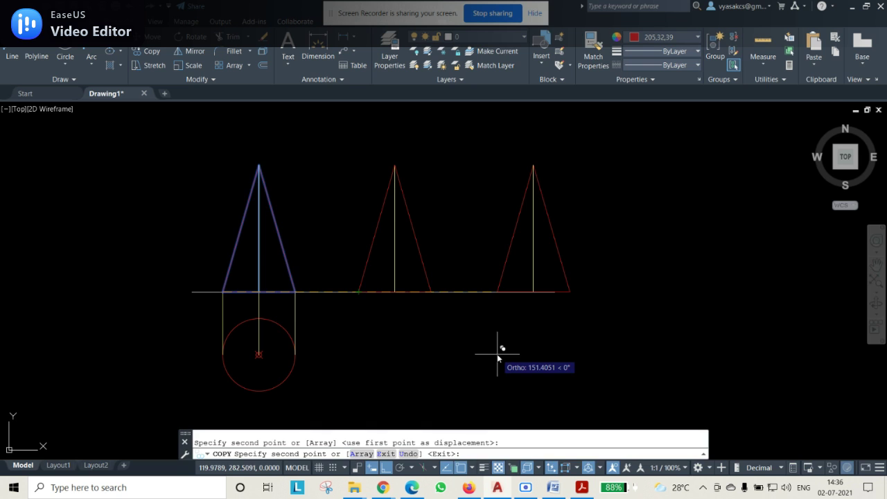
pyautogui.press('Escape')
# - Rotate the copied triangle 40° about its left base corner, checking the angle in the Word problem statement
pyautogui.click(308, 132)
pyautogui.click(492, 350)
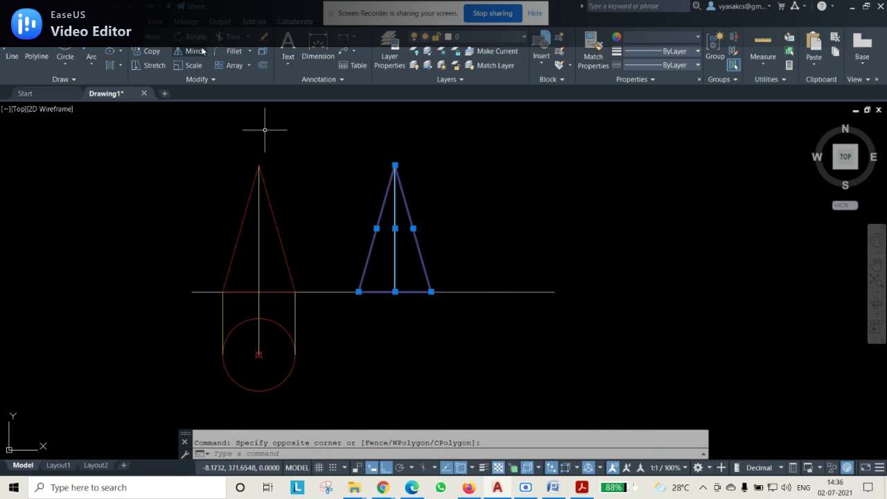
pyautogui.write('ro')
pyautogui.press('Return')
pyautogui.click(359, 291)
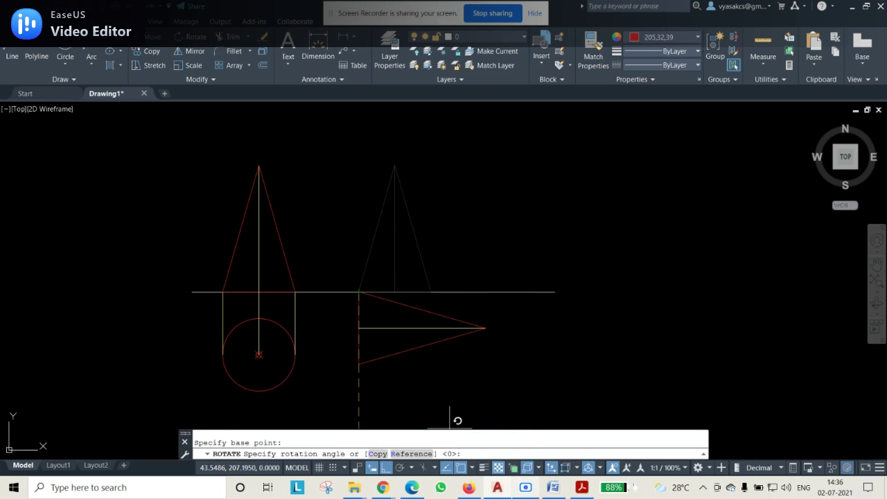
pyautogui.click(554, 488)
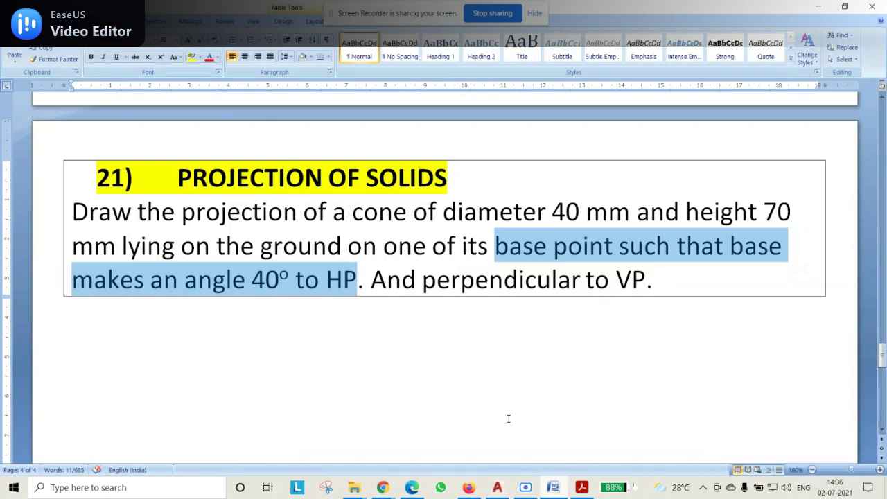
pyautogui.click(553, 489)
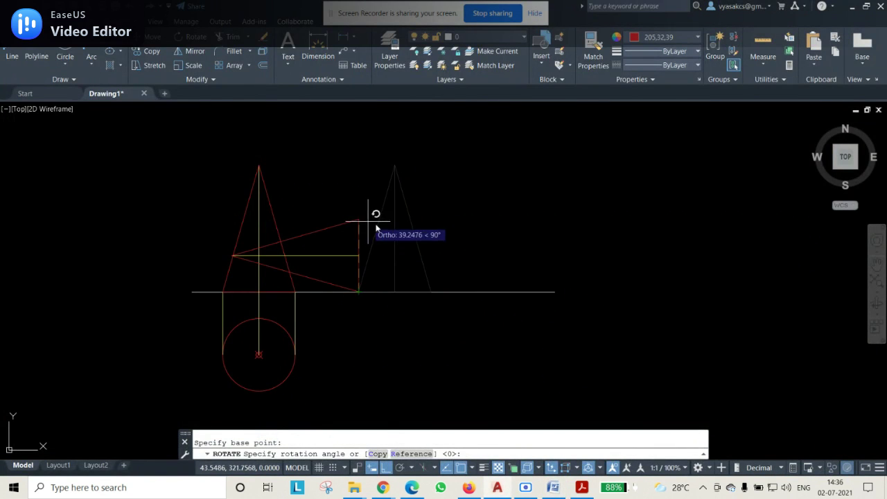
pyautogui.write('40')
pyautogui.press('Return')
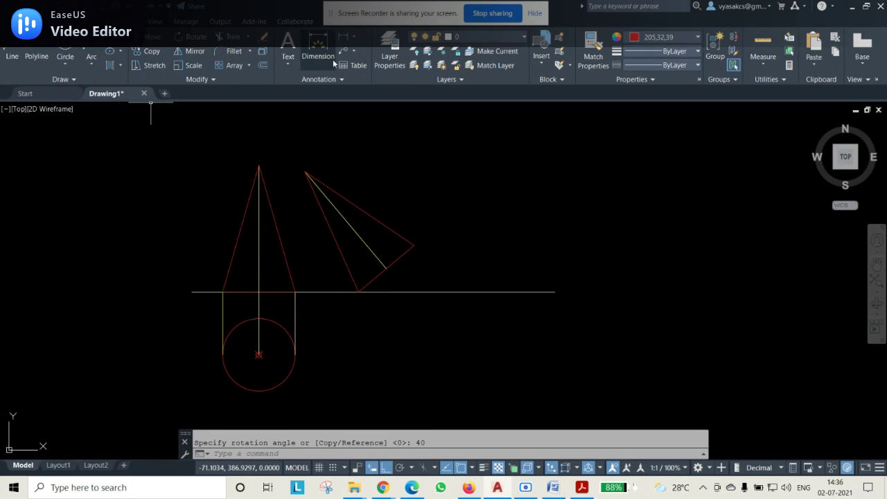
# - Add an angular dimension between the tilted cone's base and the horizontal reference line
pyautogui.click(78, 22)
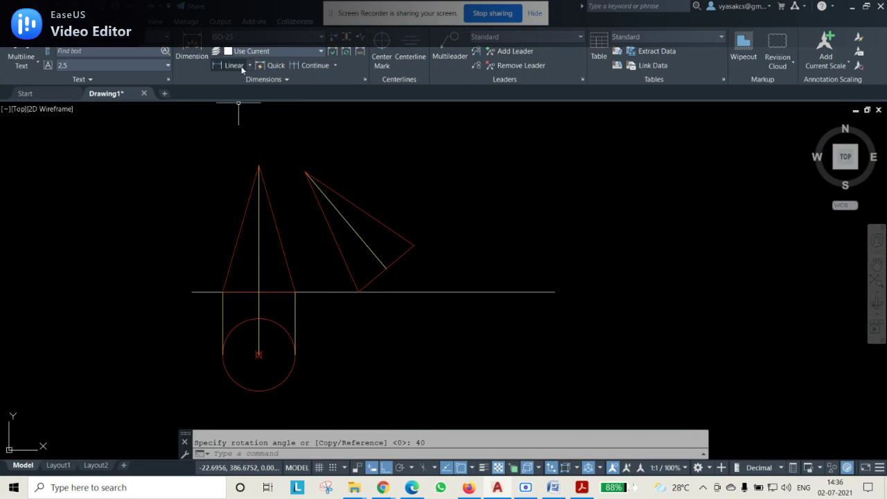
pyautogui.click(247, 66)
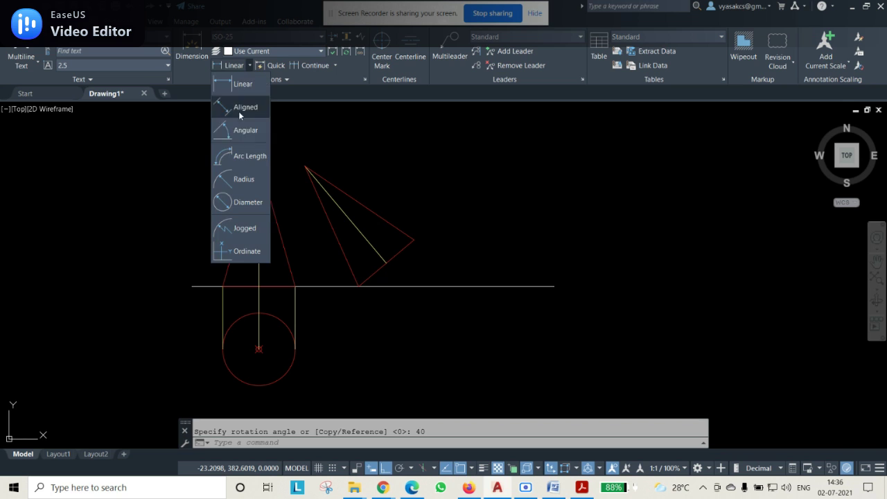
pyautogui.click(242, 136)
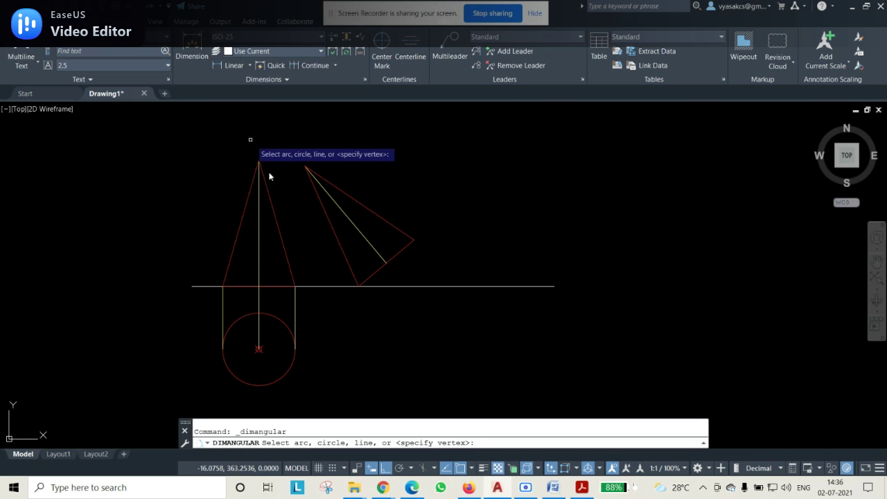
pyautogui.click(377, 272)
pyautogui.click(392, 285)
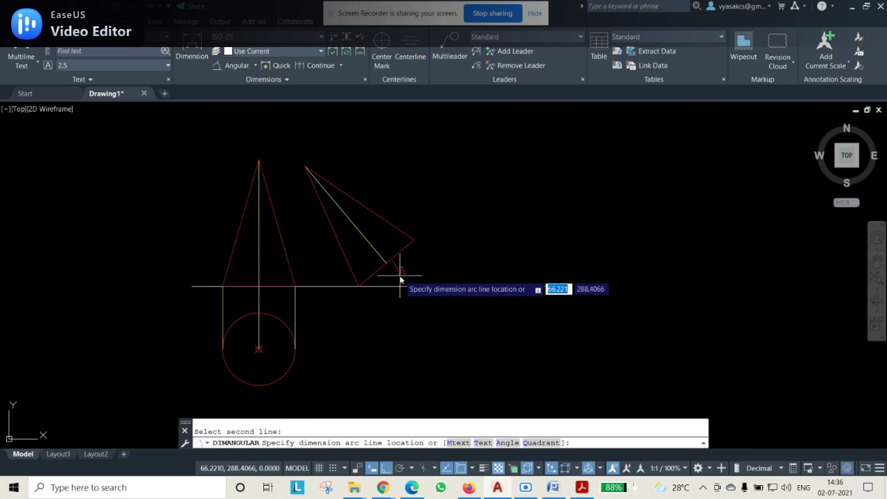
pyautogui.click(402, 280)
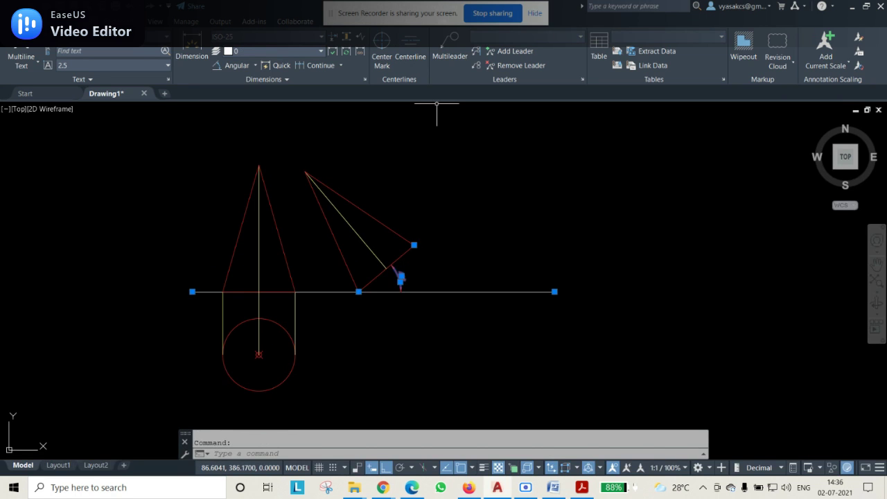
# - Change the colour of the base angle dimension to yellow
pyautogui.click(24, 21)
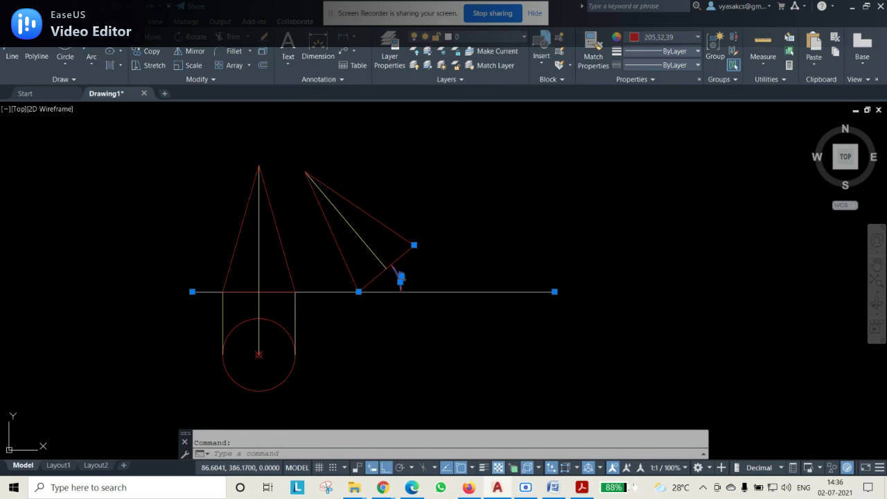
pyautogui.click(650, 39)
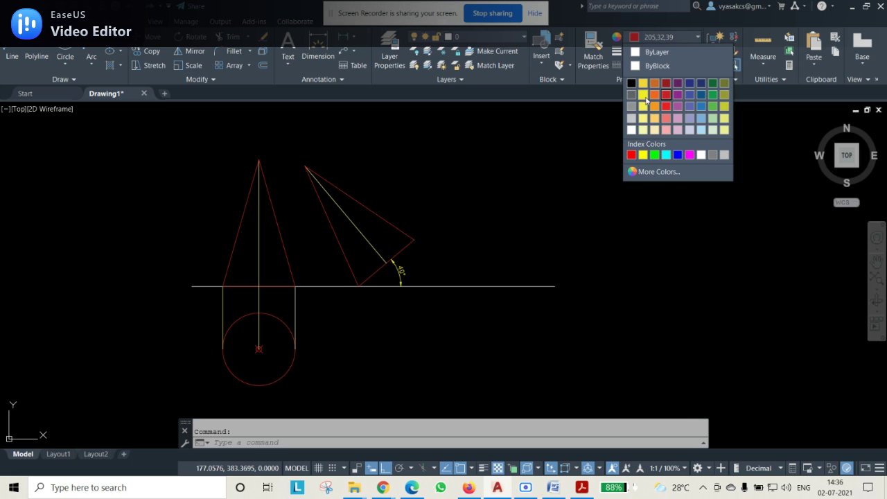
pyautogui.press('Escape')
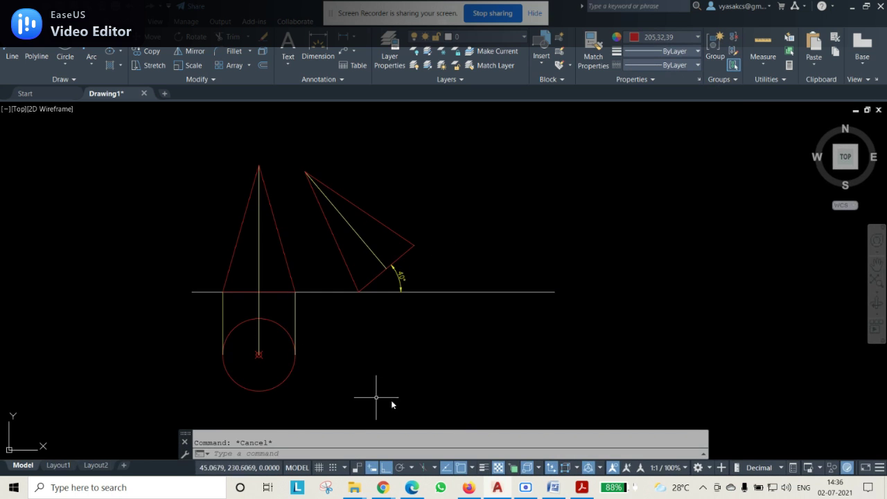
# - Move the tilted cone and its angle dimension horizontally along the reference line, farther away from the upright front view
pyautogui.click(288, 153)
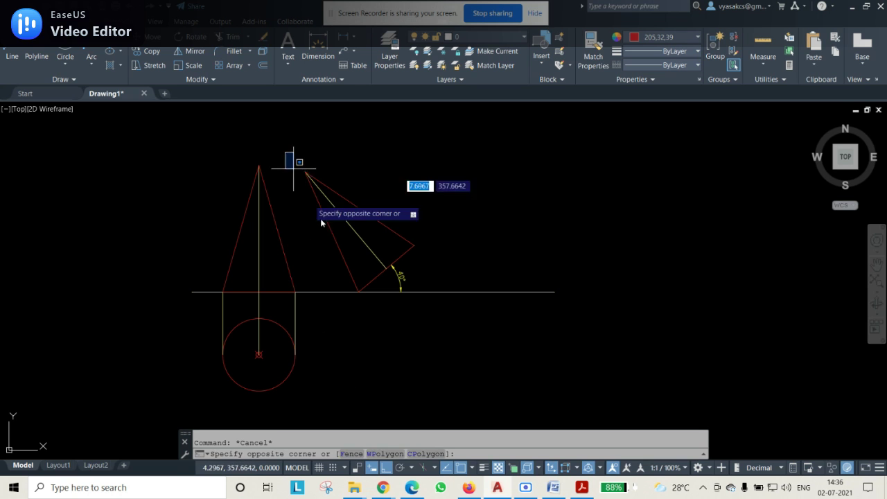
pyautogui.click(631, 347)
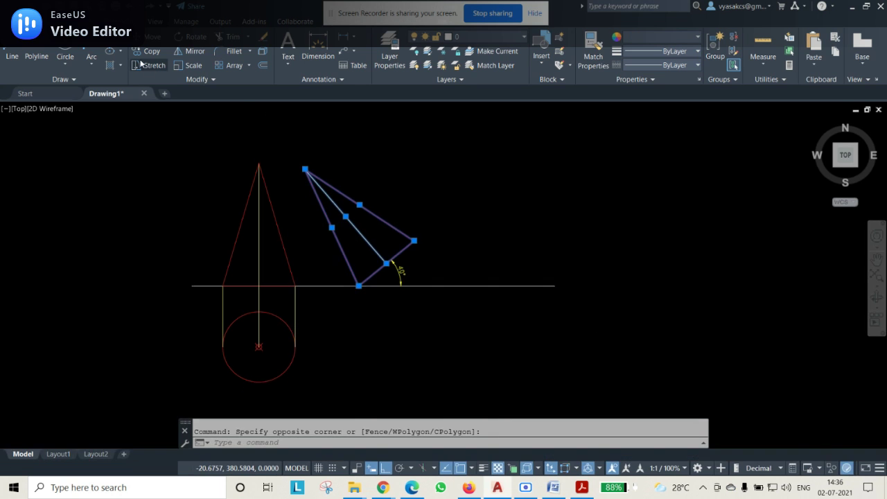
pyautogui.click(400, 273)
pyautogui.click(397, 286)
pyautogui.click(149, 36)
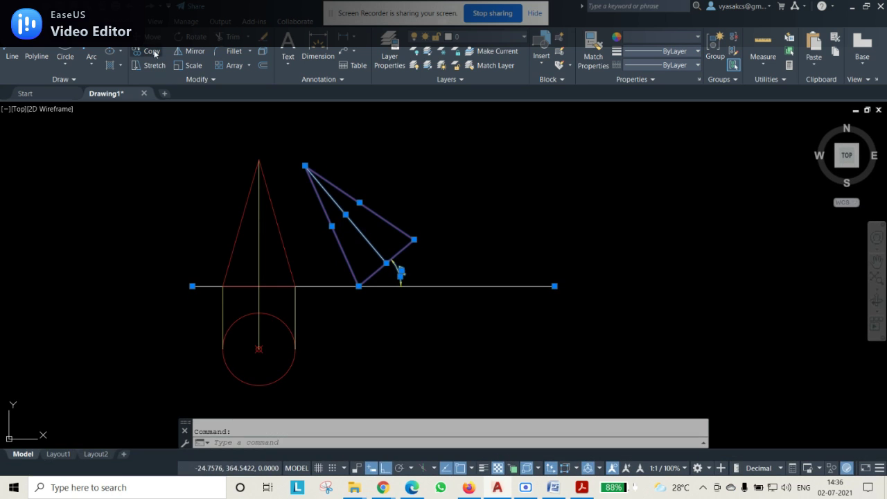
pyautogui.click(359, 286)
pyautogui.click(428, 297)
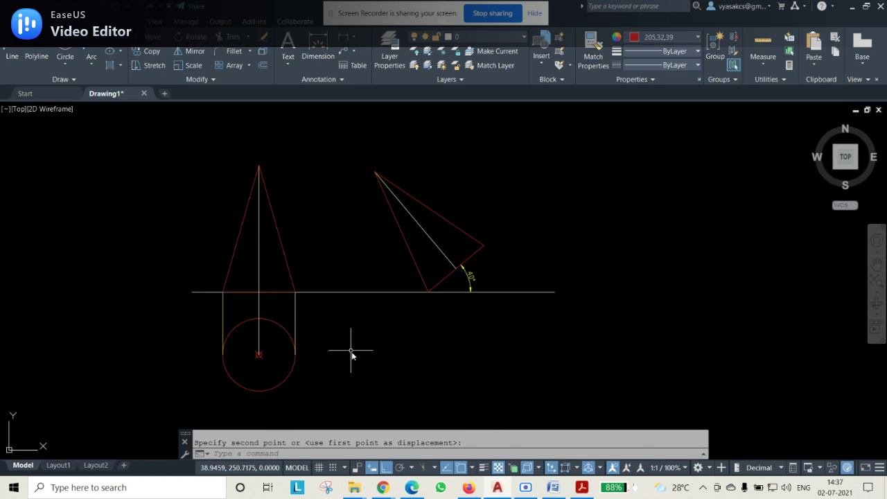
# - Set the drawing colour to yellow 244,238,81 and draw a horizontal projector from the circle's uppermost point past the tilted cone
pyautogui.moveTo(490, 350)
pyautogui.mouseDown(button='middle')
pyautogui.moveTo(446, 276)
pyautogui.moveTo(423, 296)
pyautogui.mouseUp(button='middle')
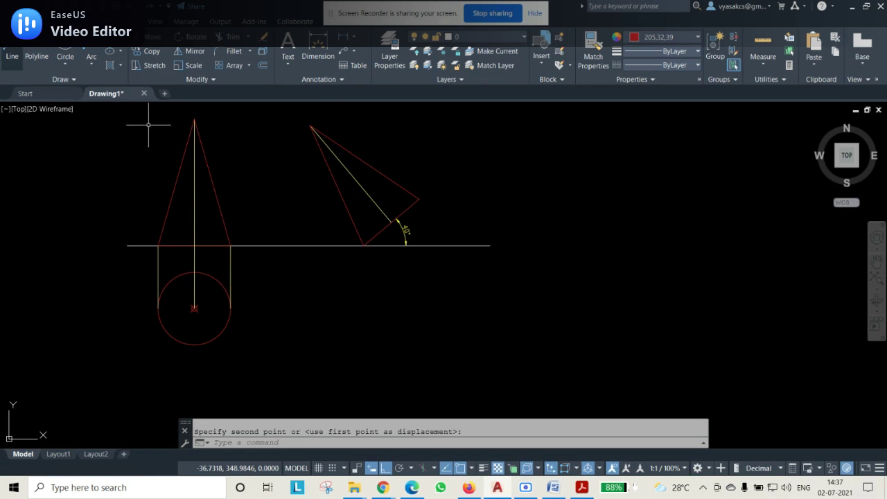
pyautogui.click(13, 56)
pyautogui.click(665, 37)
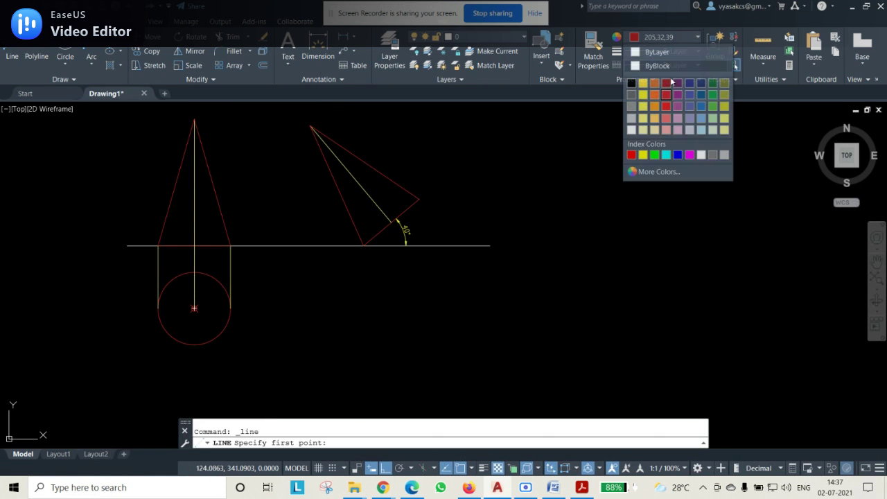
pyautogui.click(647, 108)
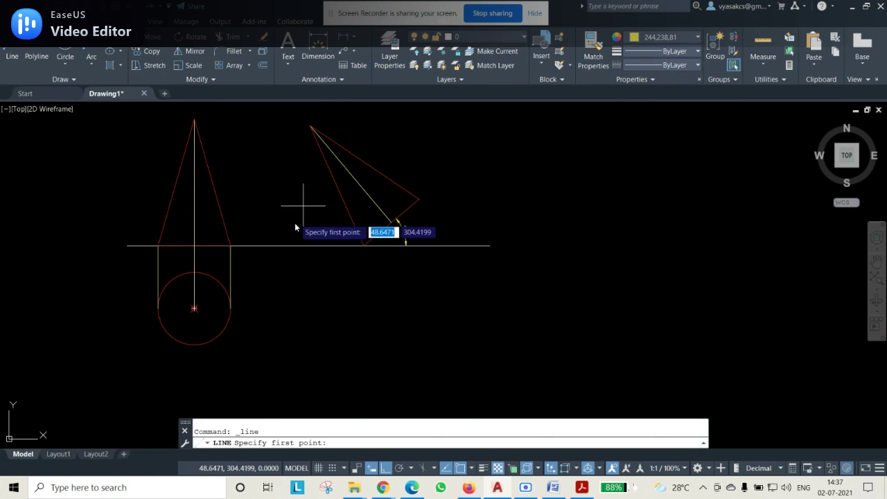
pyautogui.click(194, 273)
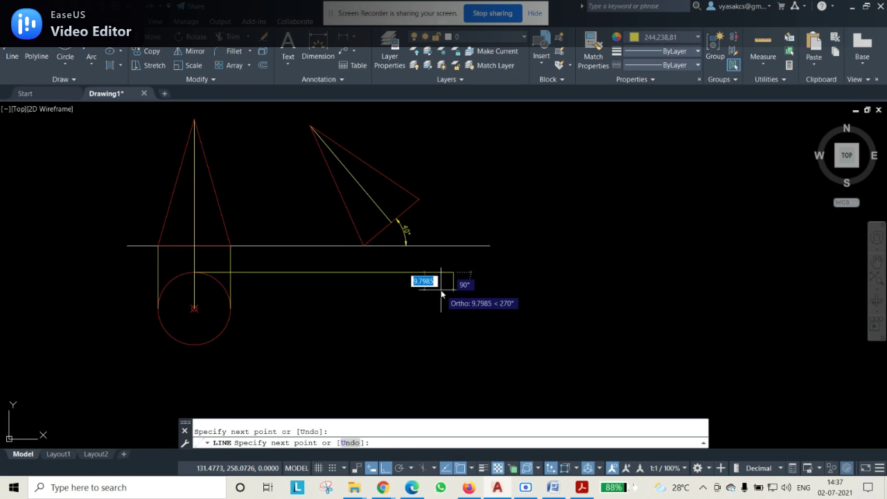
pyautogui.press('Return')
# - Draw horizontal projectors from the circle's lowest point and from its left quadrant through the centre, extending past the tilted cone
pyautogui.press('Return')
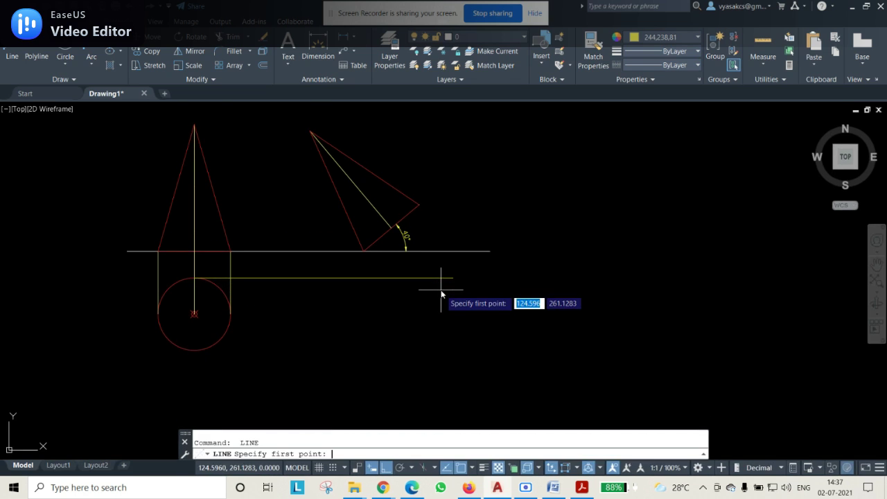
pyautogui.click(188, 355)
pyautogui.click(463, 353)
pyautogui.press('Return')
pyautogui.press('Return')
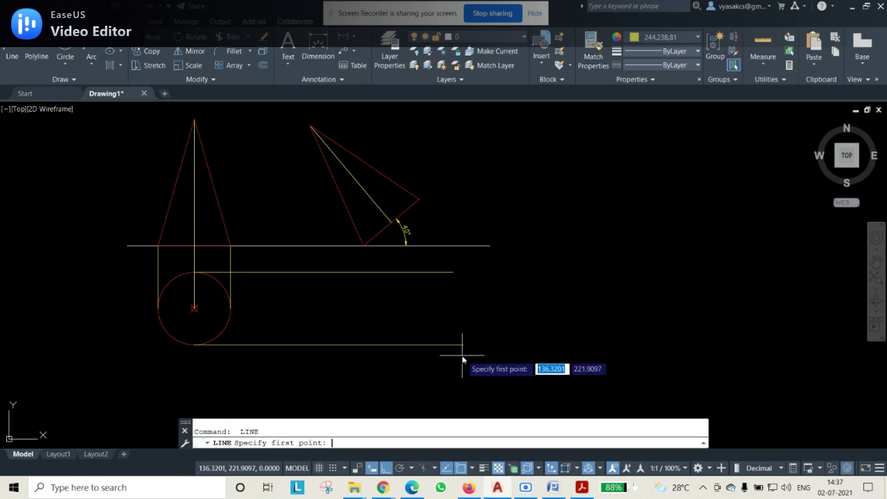
pyautogui.click(160, 310)
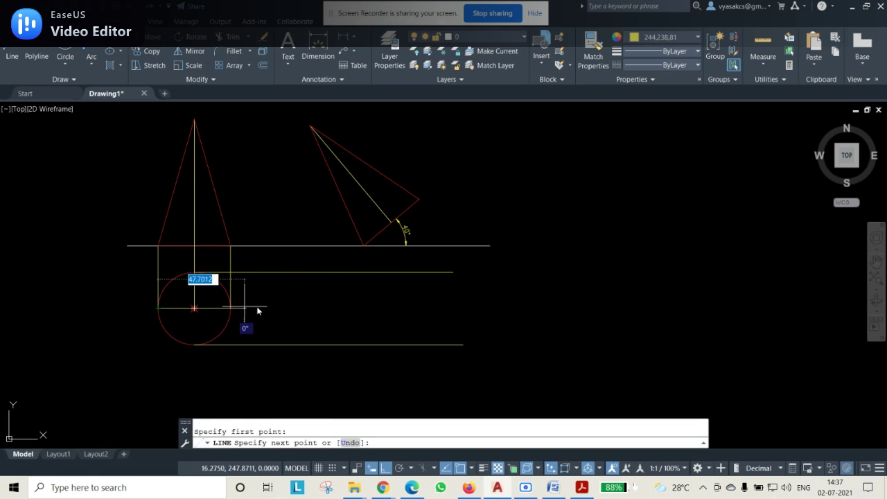
pyautogui.click(525, 319)
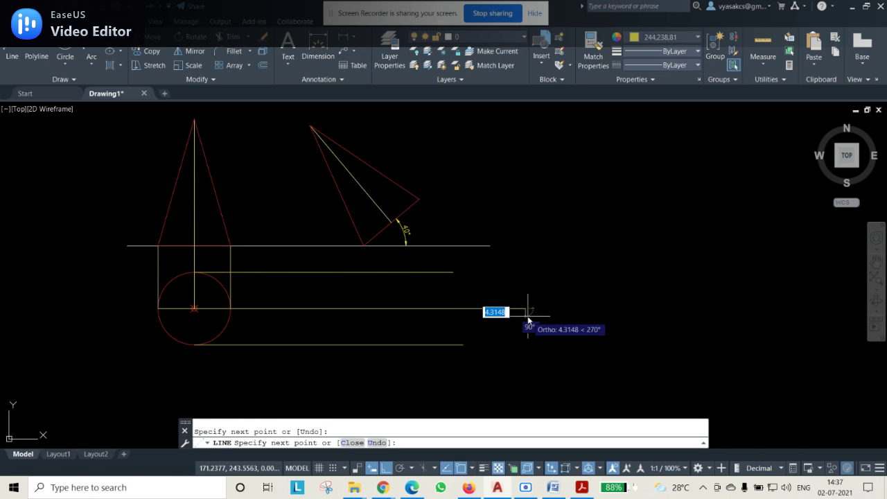
pyautogui.press('Escape')
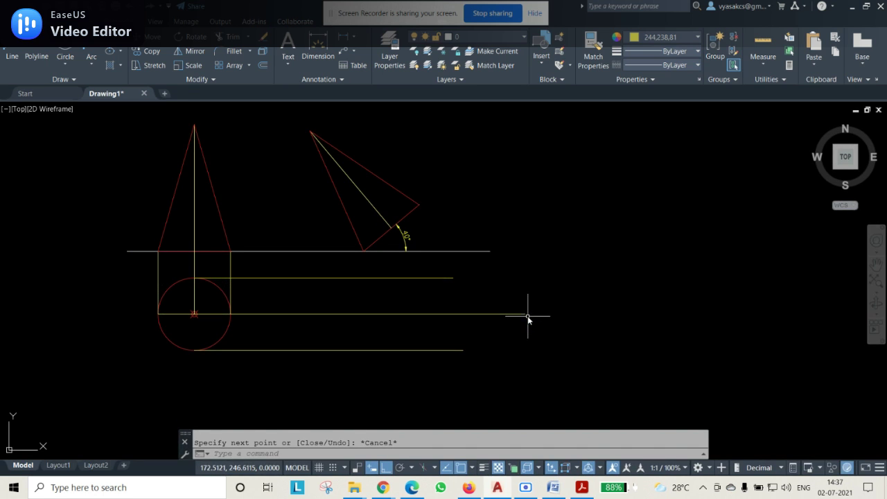
# - Draw vertical projectors from the tilted cone's apex and its resting base corner down past the lowest horizontal projector
pyautogui.click(12, 55)
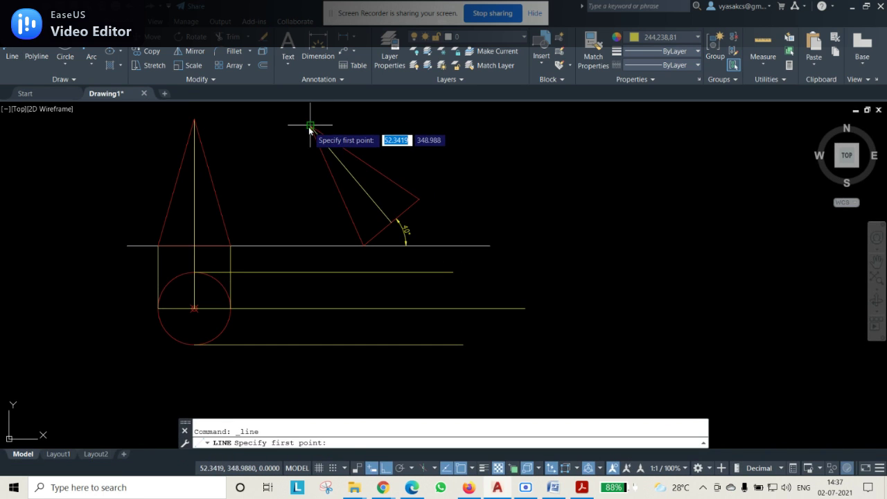
pyautogui.click(311, 126)
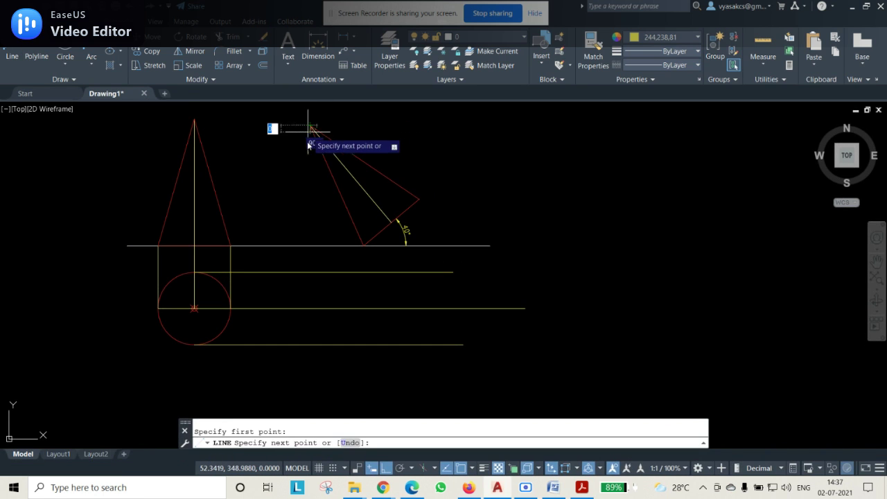
pyautogui.click(311, 359)
pyautogui.press('Return')
pyautogui.press('Return')
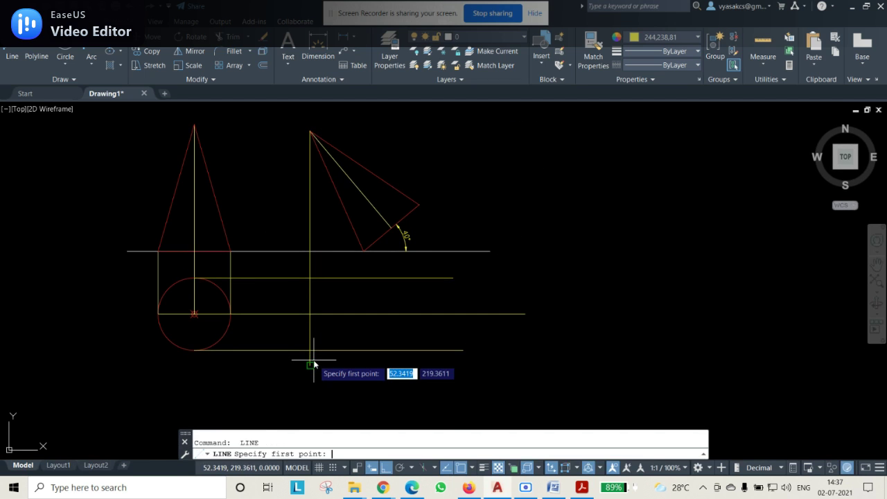
pyautogui.click(364, 251)
pyautogui.click(357, 392)
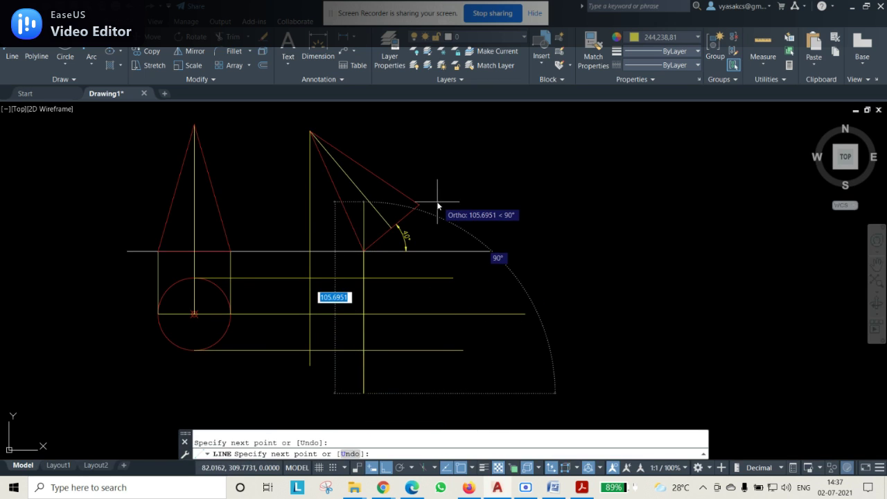
pyautogui.press('Return')
# - Draw a vertical projector from the tilted cone's raised base corner down past the lowest horizontal projector
pyautogui.press('Return')
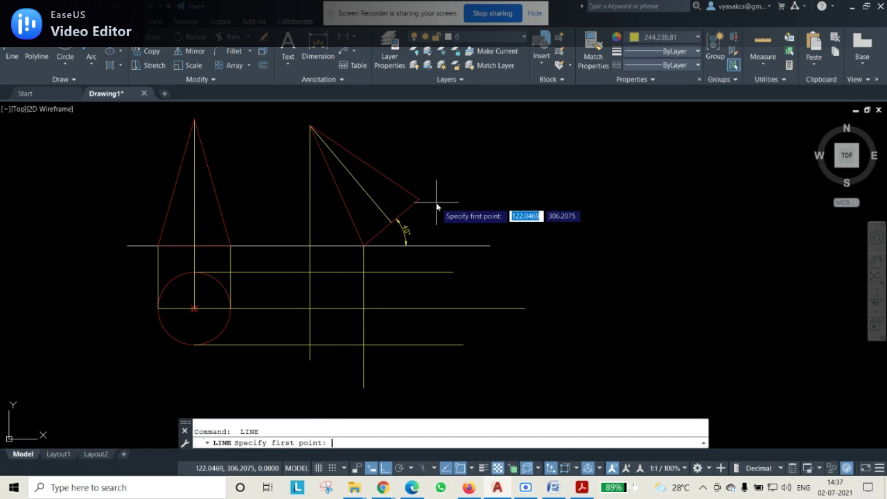
pyautogui.click(420, 199)
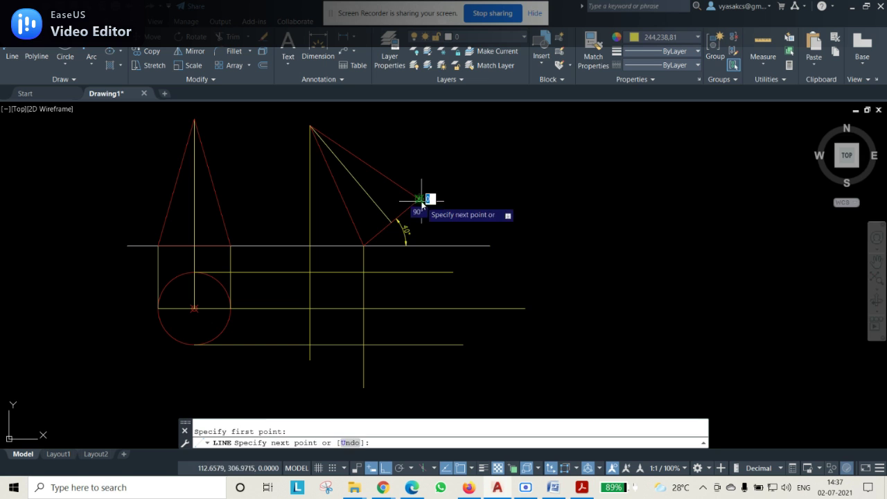
pyautogui.click(431, 377)
pyautogui.press('Return')
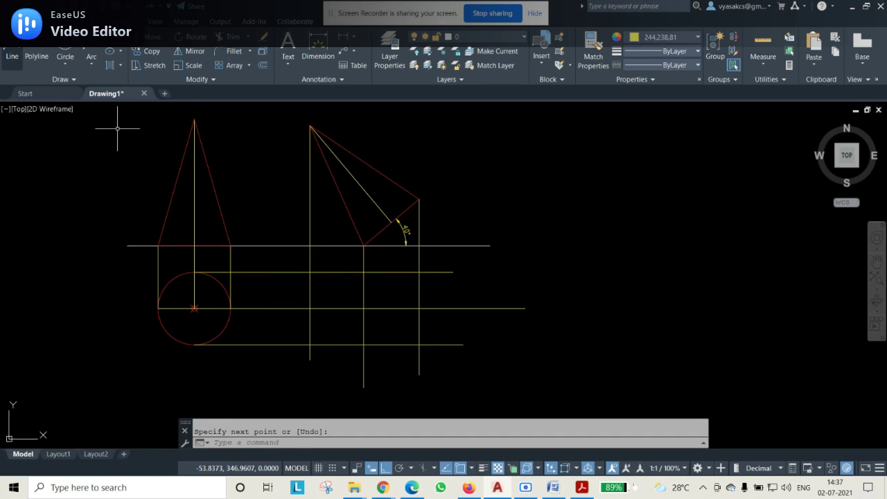
pyautogui.click(12, 53)
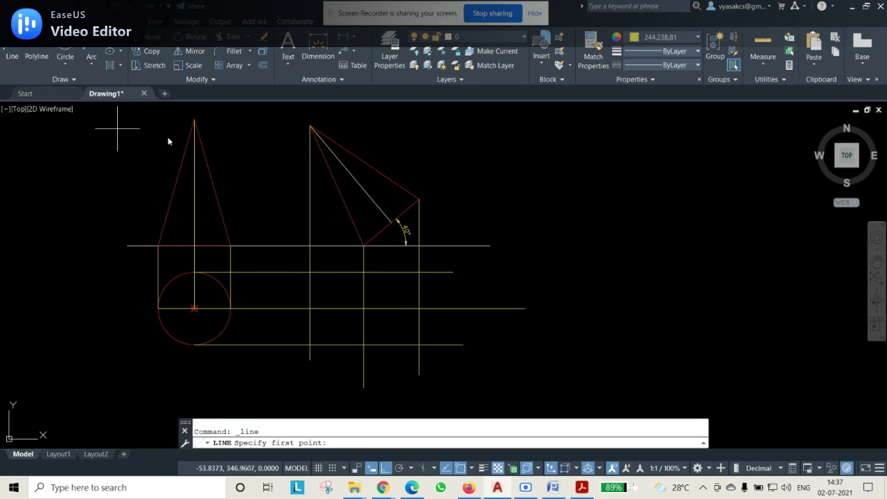
pyautogui.click(691, 42)
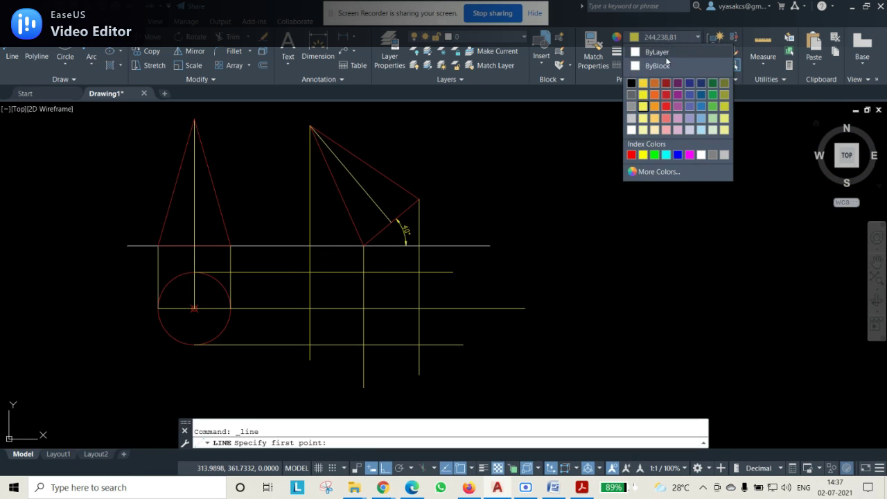
pyautogui.click(114, 194)
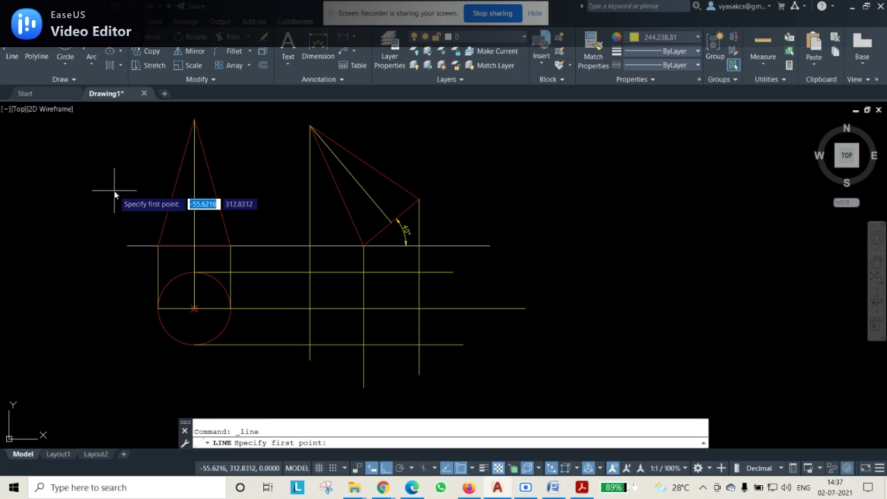
pyautogui.press('Escape')
# - Place a point where the apex's vertical projector crosses the horizontal projector through the circle's centre
pyautogui.write('po')
pyautogui.press('Return')
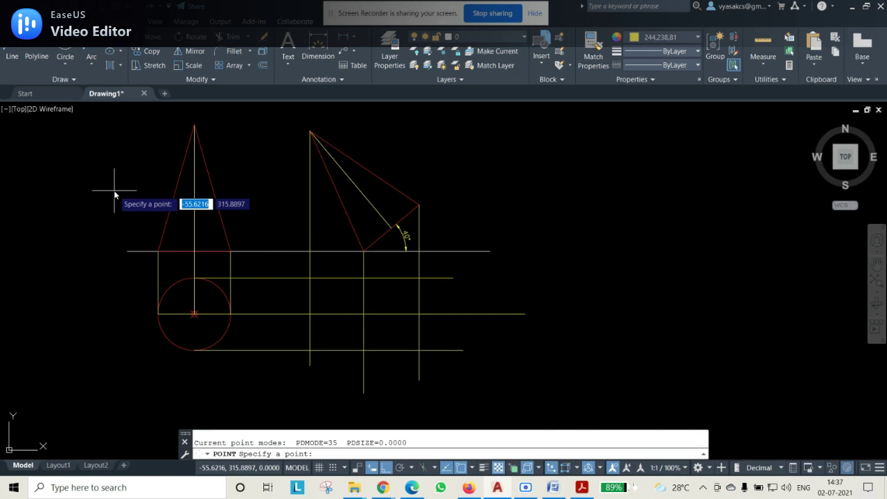
pyautogui.click(313, 134)
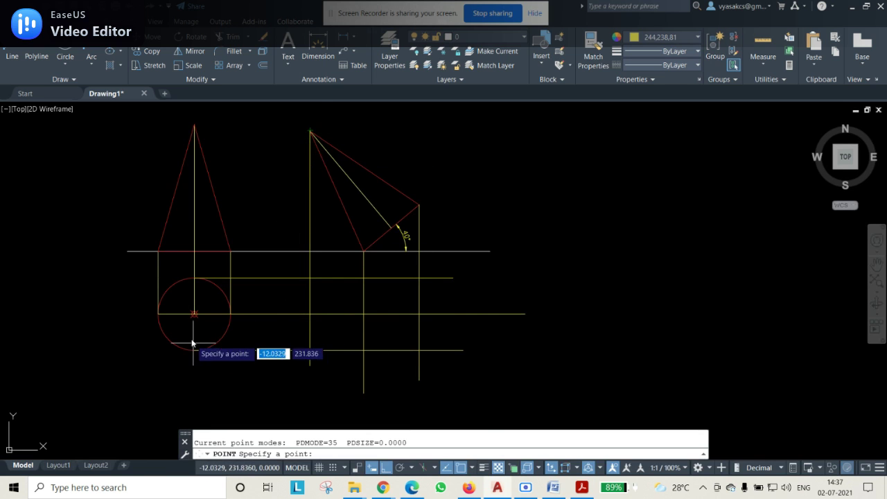
pyautogui.click(310, 317)
pyautogui.press('Escape')
# - Change the colour of the projected apex point in the second top view to red
pyautogui.click(291, 298)
pyautogui.click(327, 334)
pyautogui.click(648, 38)
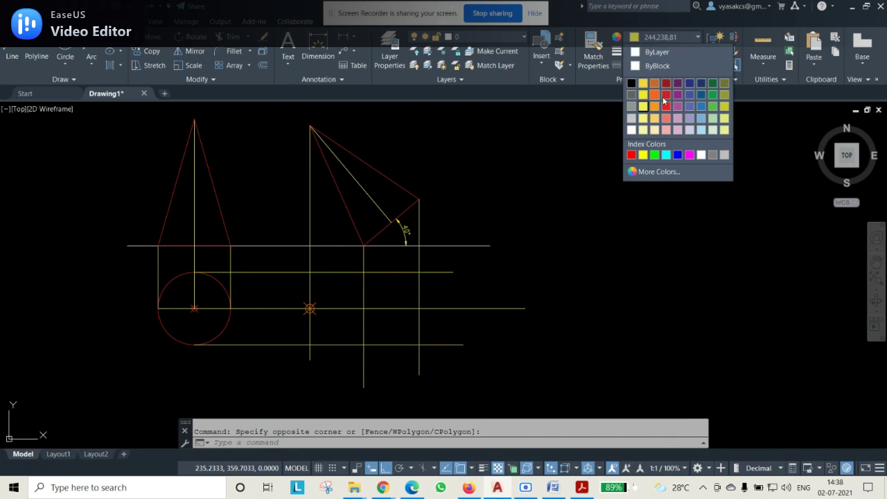
pyautogui.click(662, 96)
pyautogui.press('Return')
pyautogui.press('Return')
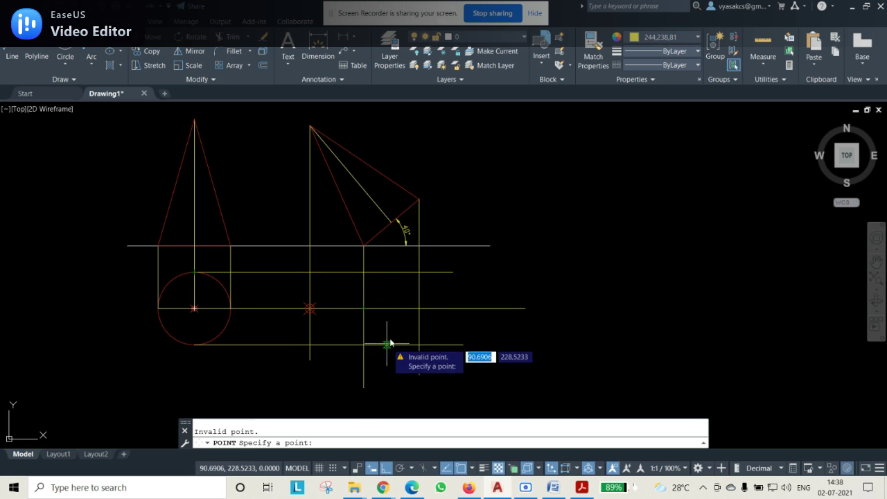
# - Draw lines from the projected apex to where the raised base corner's projector crosses the highest and lowest horizontal projectors
pyautogui.click(11, 57)
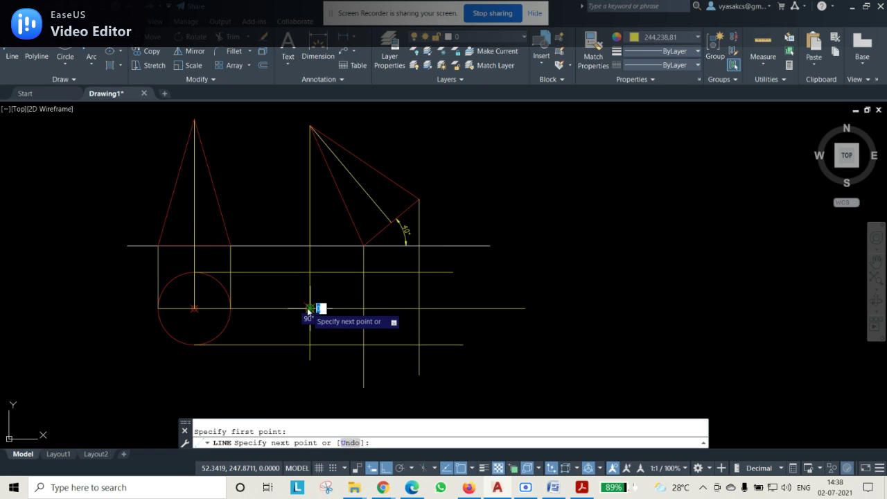
pyautogui.click(418, 273)
pyautogui.press('Escape')
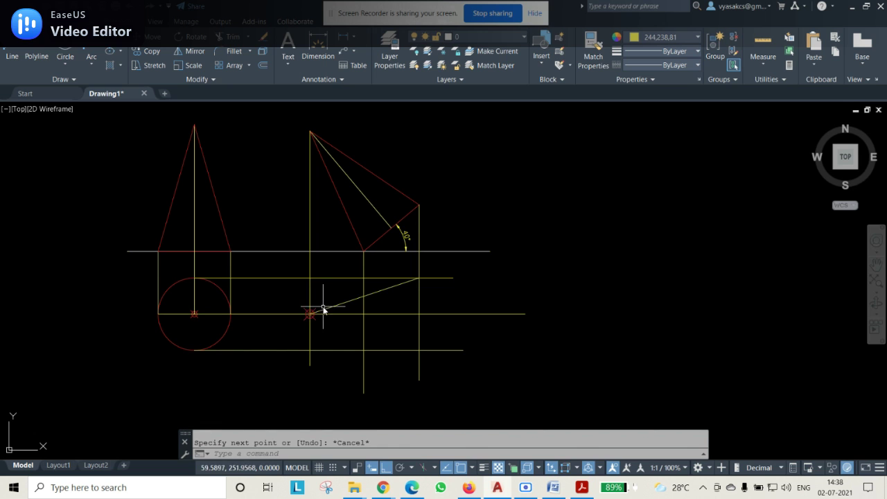
pyautogui.click(11, 56)
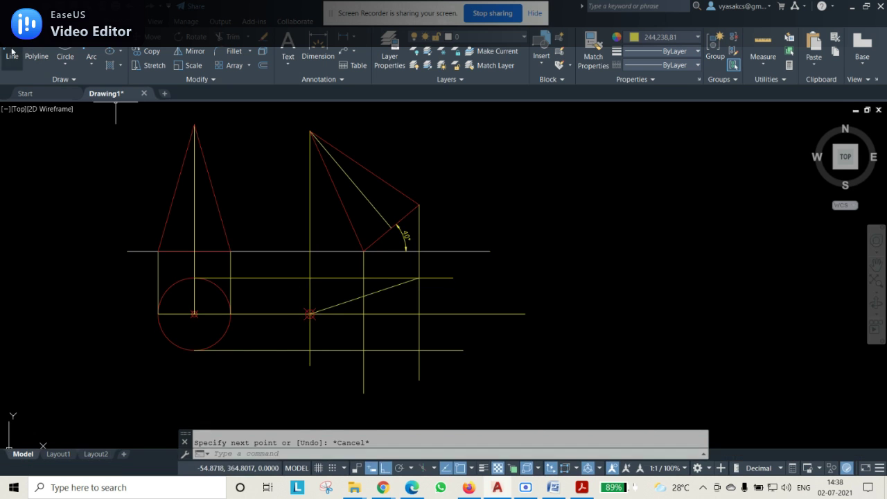
pyautogui.click(310, 308)
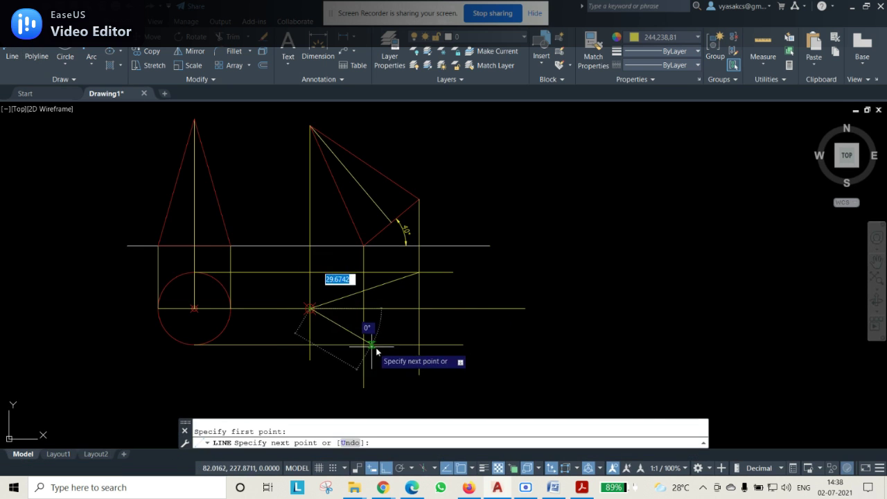
pyautogui.click(419, 344)
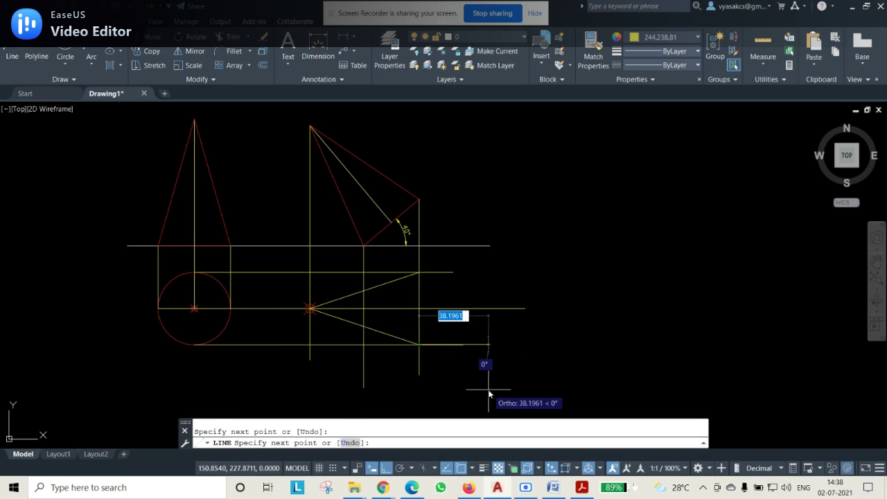
pyautogui.press('Escape')
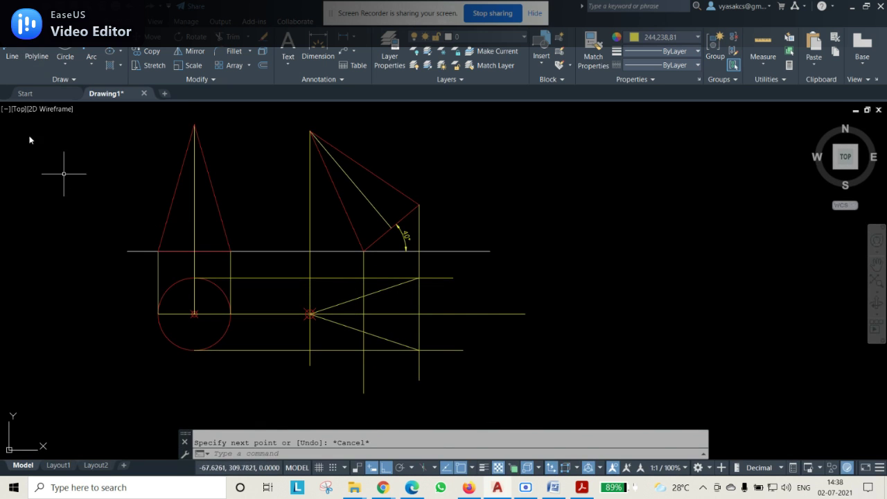
# - Draw lines from the projected apex to where the resting base corner's projector crosses the highest and lowest horizontal projectors
pyautogui.click(12, 55)
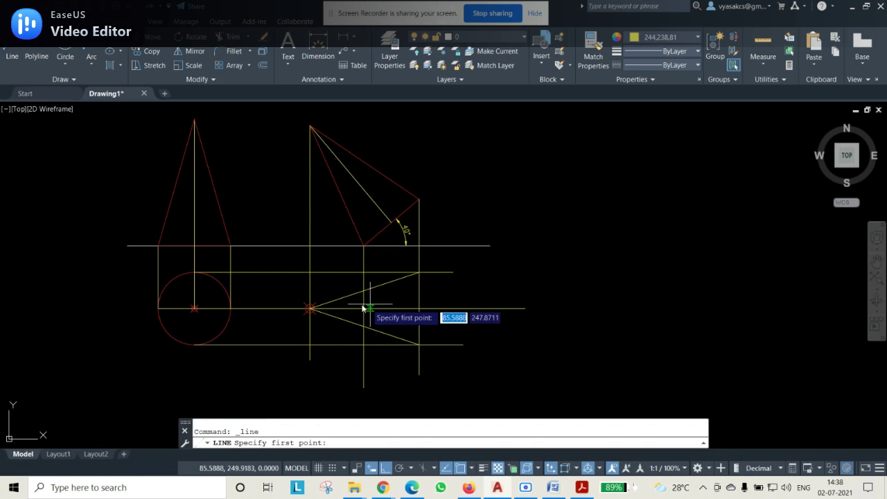
pyautogui.click(309, 309)
pyautogui.click(362, 273)
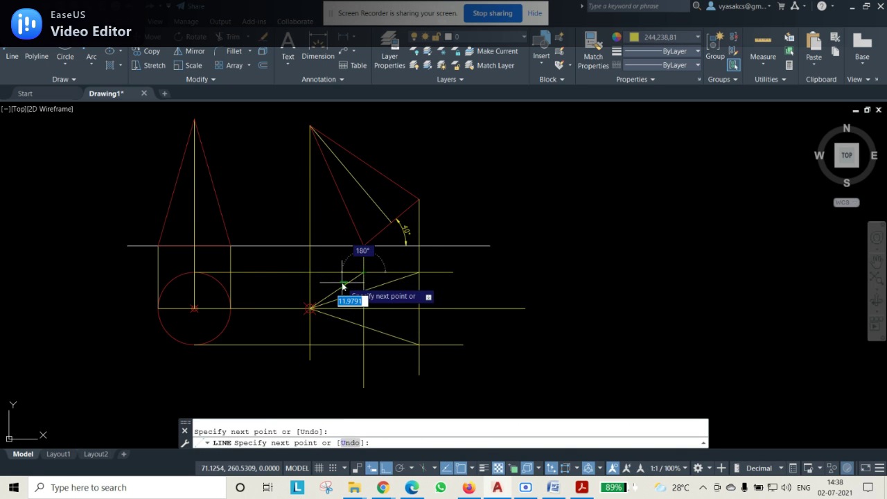
pyautogui.press('Escape')
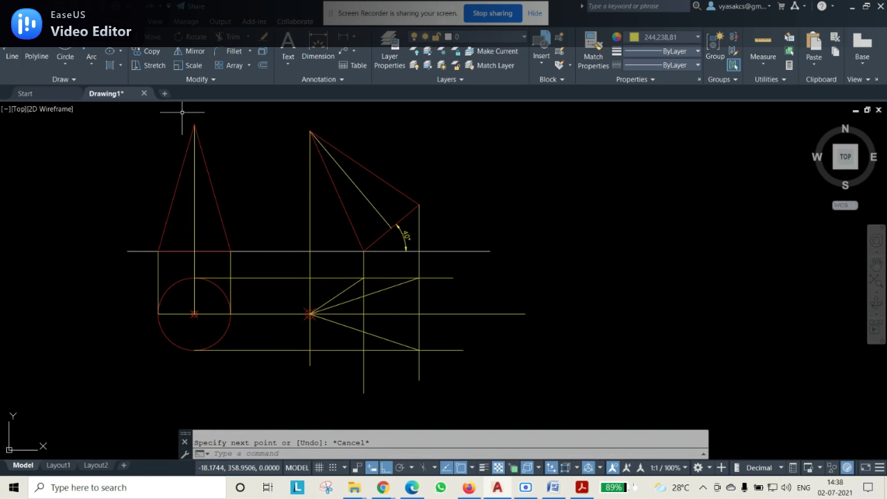
pyautogui.click(12, 55)
pyautogui.click(310, 308)
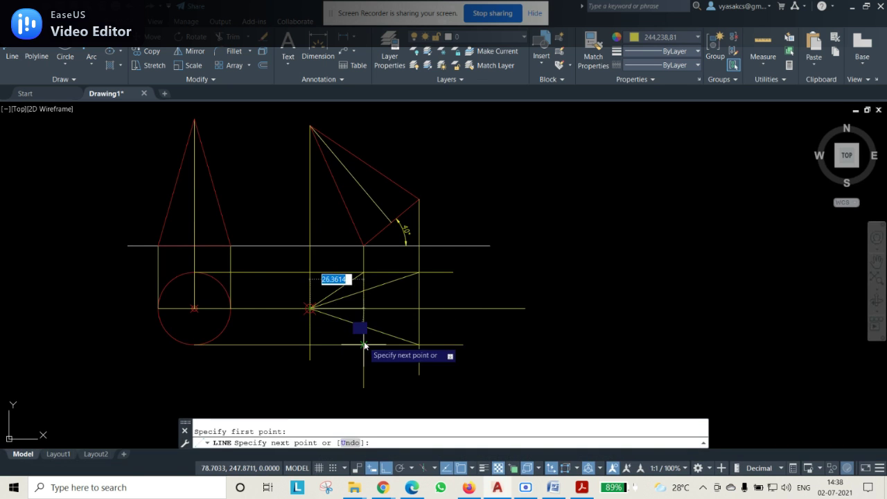
pyautogui.click(419, 345)
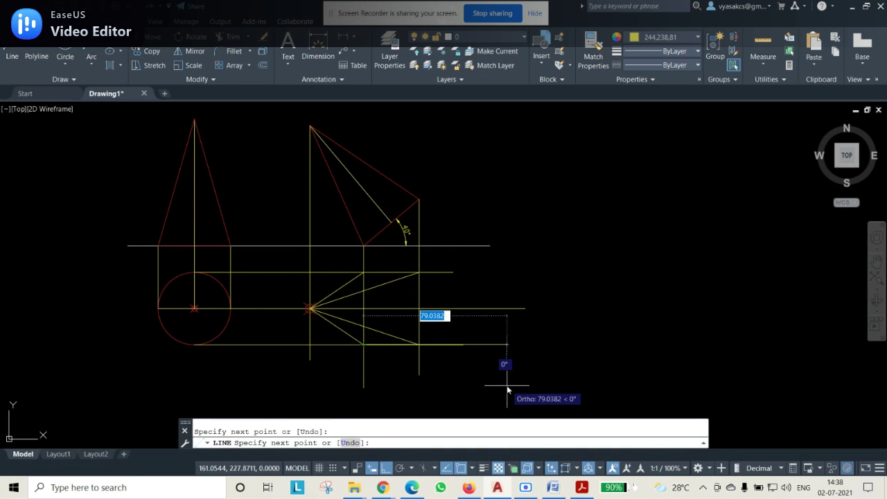
pyautogui.press('Escape')
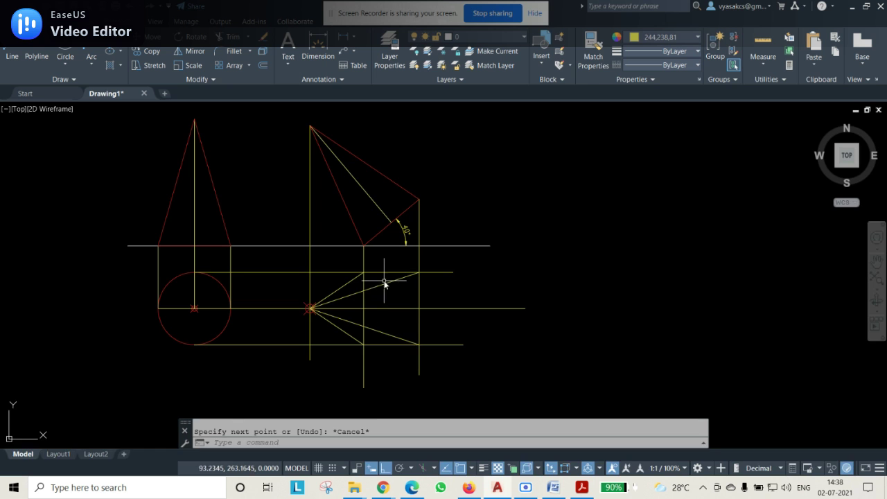
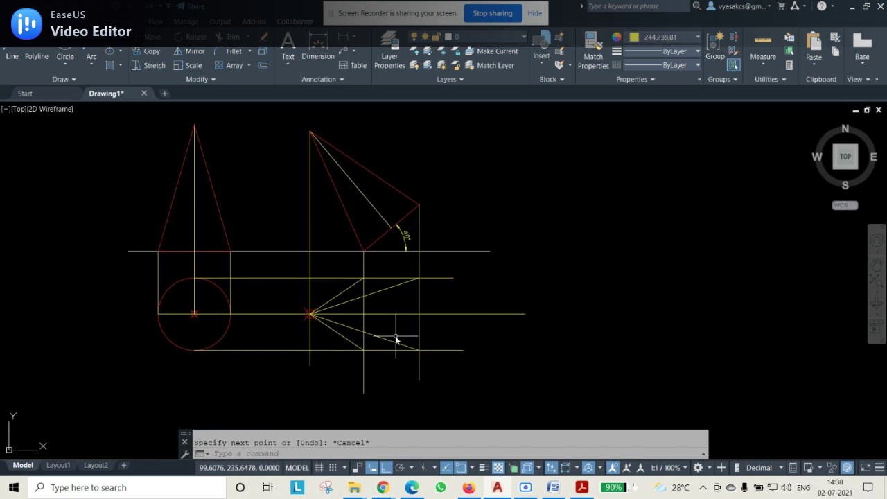
# - Trim the projector ends that extend beyond the outermost intersections in the second top view
pyautogui.scroll(2, 417, 354)
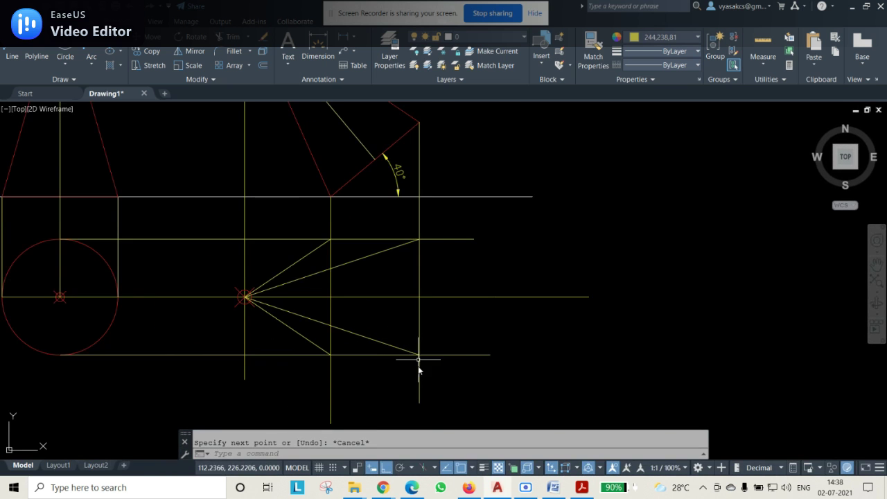
pyautogui.moveTo(186, 315); pyautogui.dragTo(251, 284, button='middle')
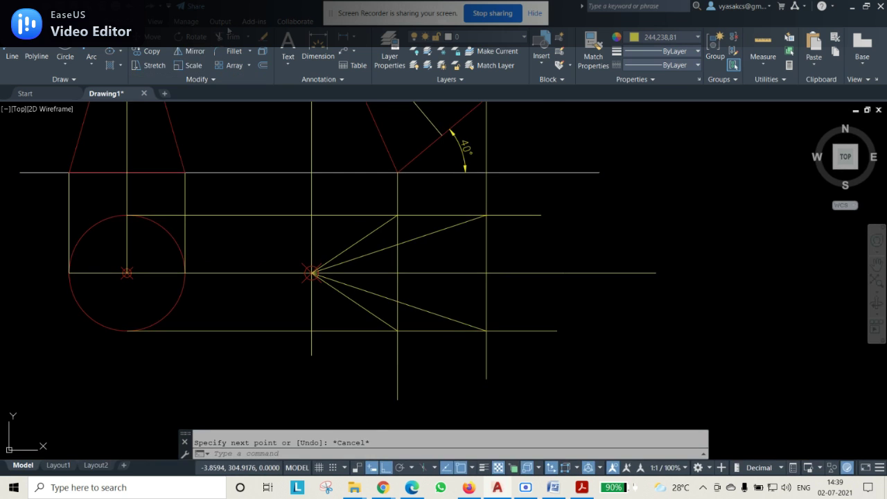
pyautogui.click(231, 38)
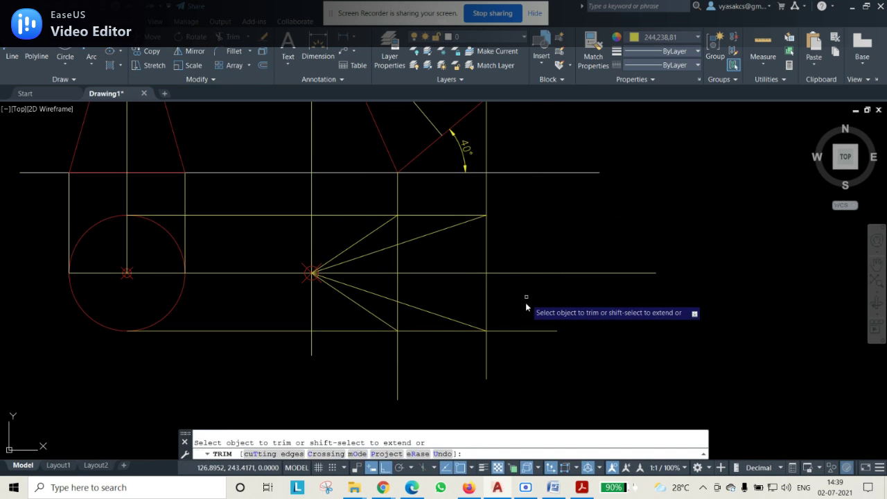
pyautogui.moveTo(519, 254); pyautogui.dragTo(514, 366)
pyautogui.moveTo(387, 377)
pyautogui.mouseDown()
pyautogui.moveTo(317, 352)
pyautogui.moveTo(295, 362)
pyautogui.mouseUp()
pyautogui.moveTo(600, 222); pyautogui.dragTo(618, 344)
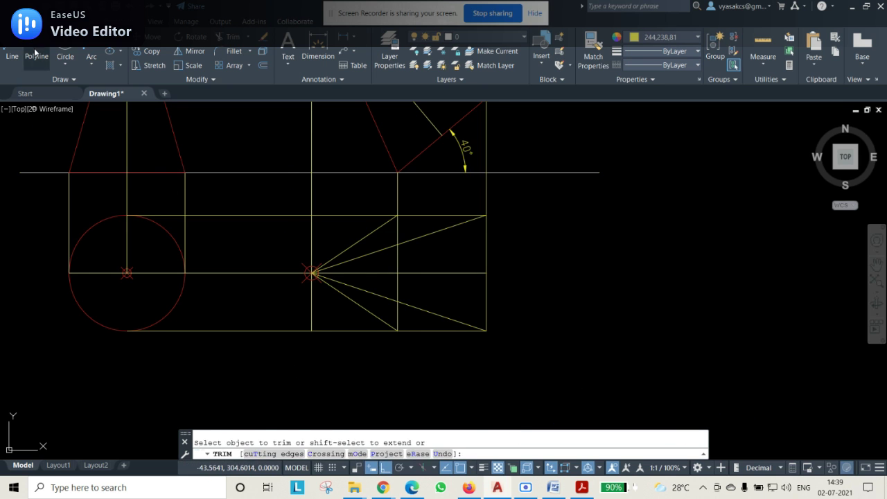
# - Draw a horizontal radius line from the top-view circle's centre to its right quadrant
pyautogui.click(248, 64)
pyautogui.click(253, 130)
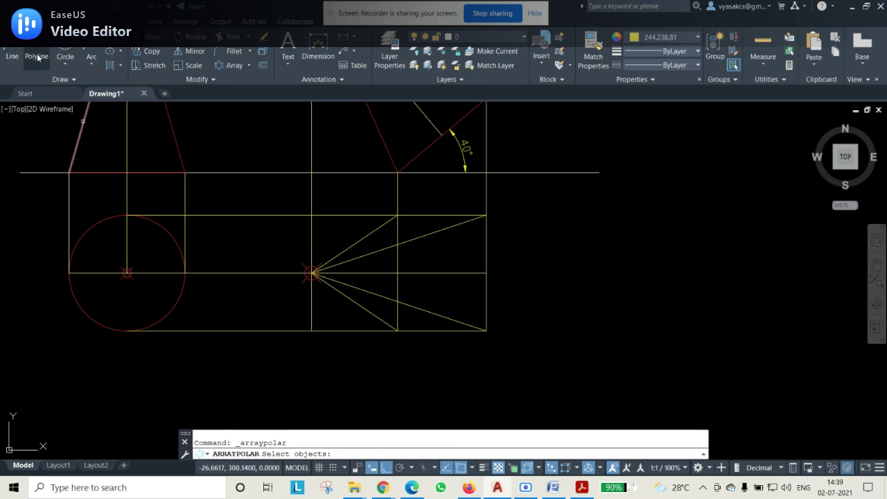
pyautogui.click(12, 57)
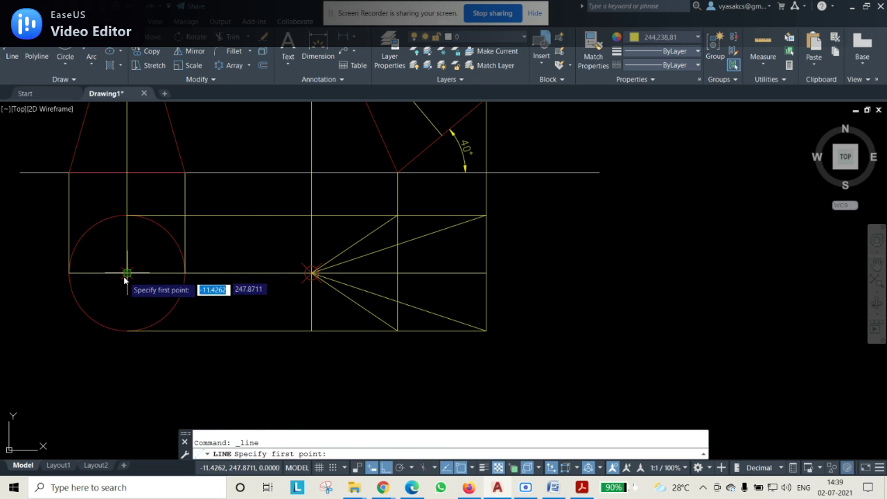
pyautogui.click(127, 273)
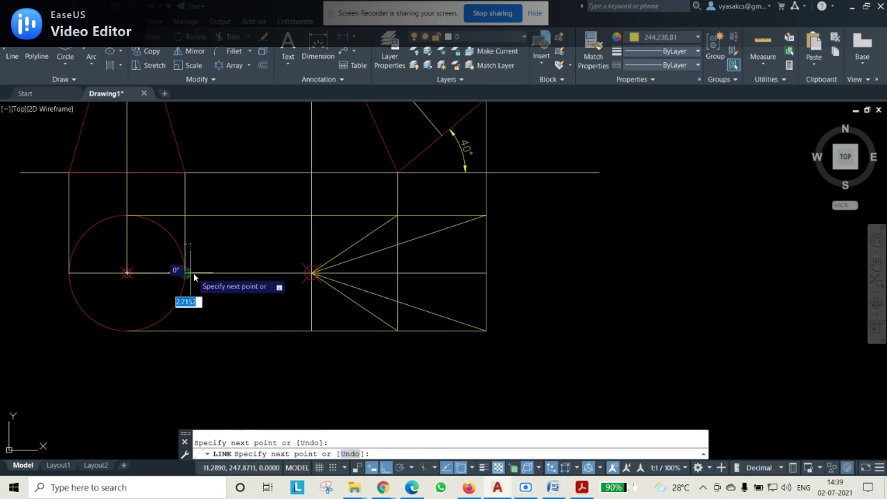
pyautogui.press('Return')
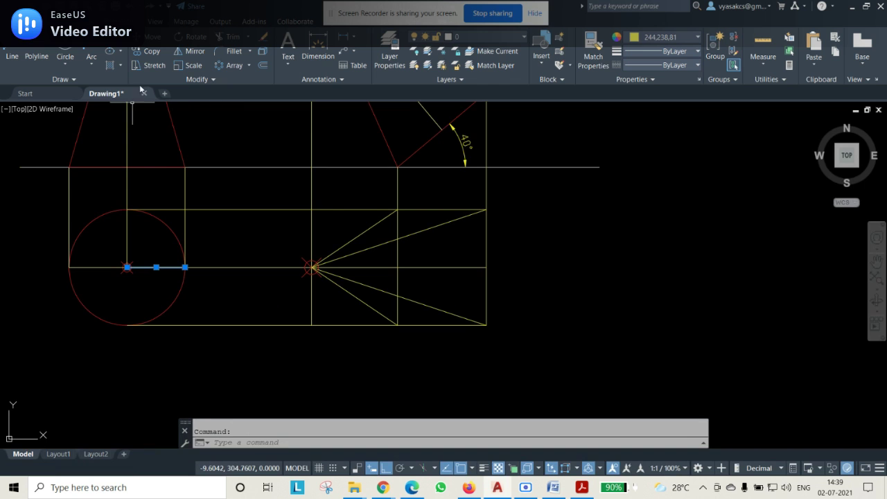
# - Polar-array the radius line about the circle's centre at 30° intervals over a full 360°
pyautogui.click(249, 64)
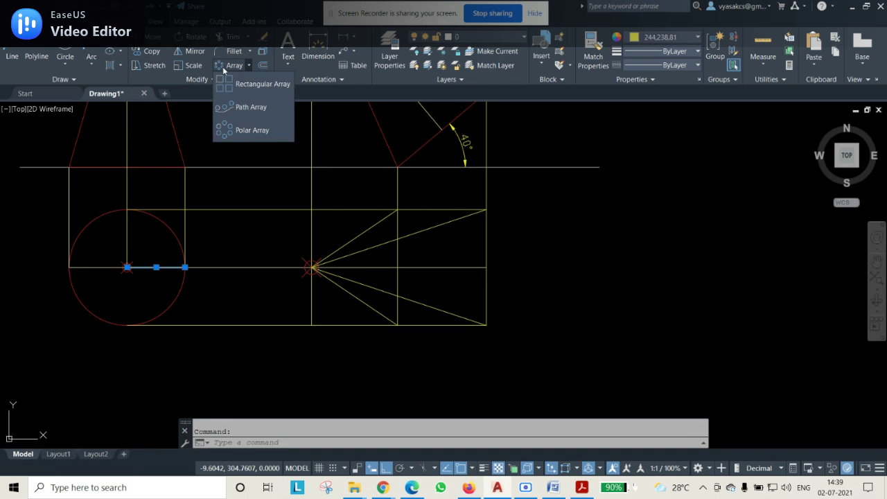
pyautogui.click(219, 126)
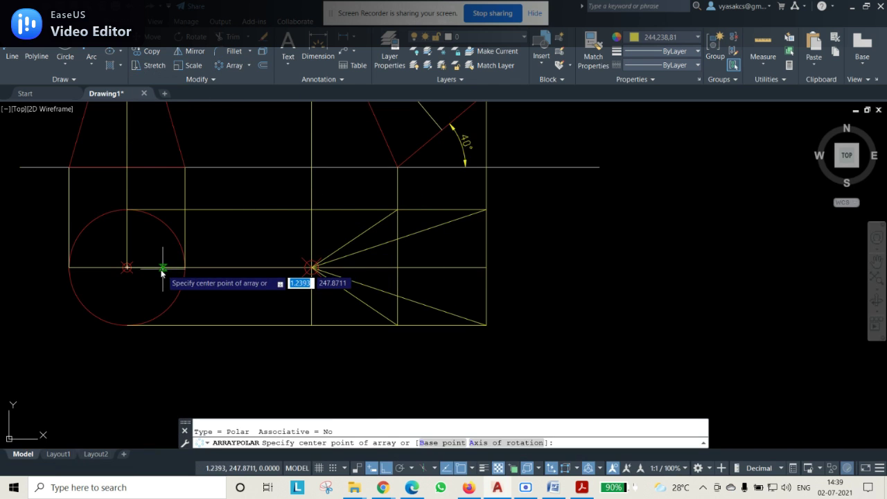
pyautogui.click(127, 267)
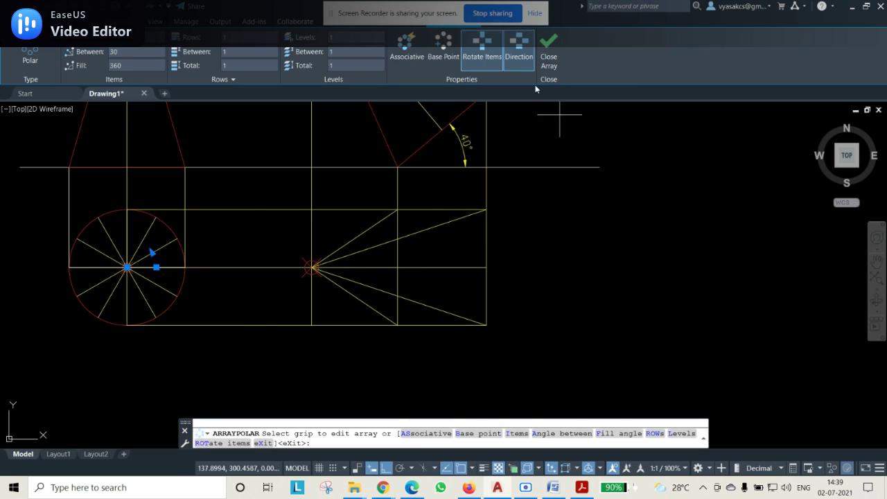
pyautogui.click(549, 55)
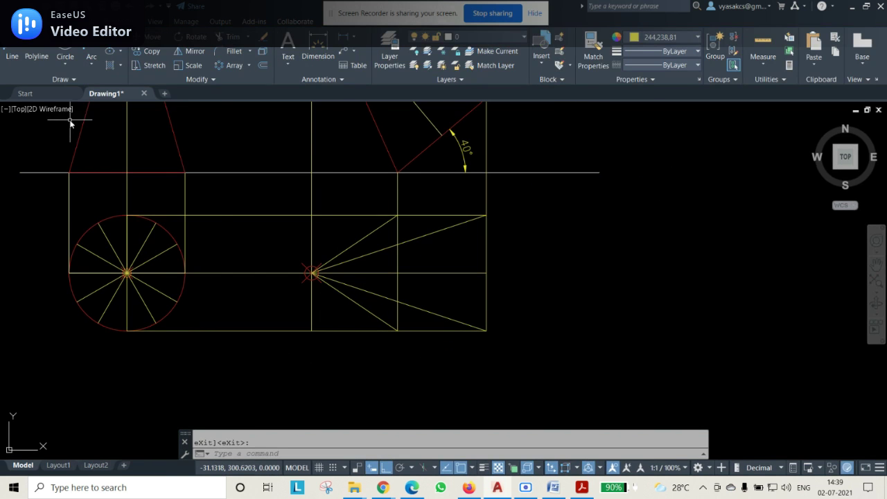
# - Draw vertical projectors from the two lower-left division points of the circle up to the cone's base line in the front view
pyautogui.click(13, 50)
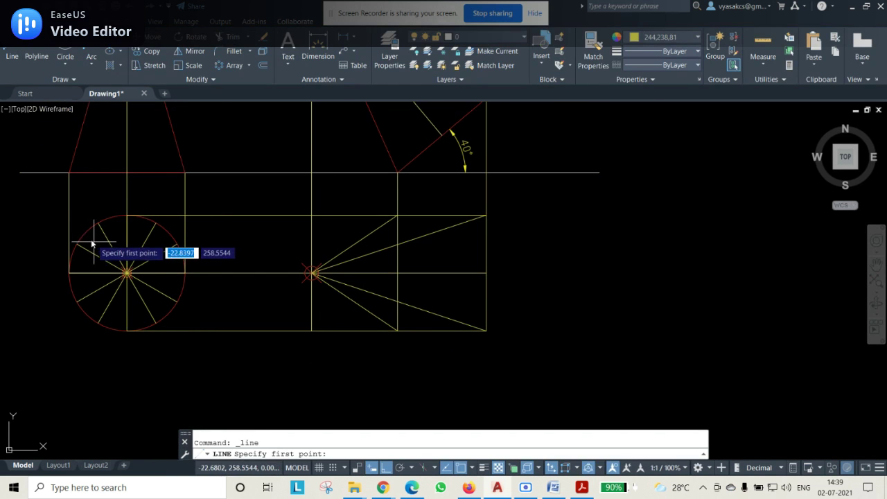
pyautogui.click(78, 301)
pyautogui.click(80, 172)
pyautogui.press('Return')
pyautogui.press('Return')
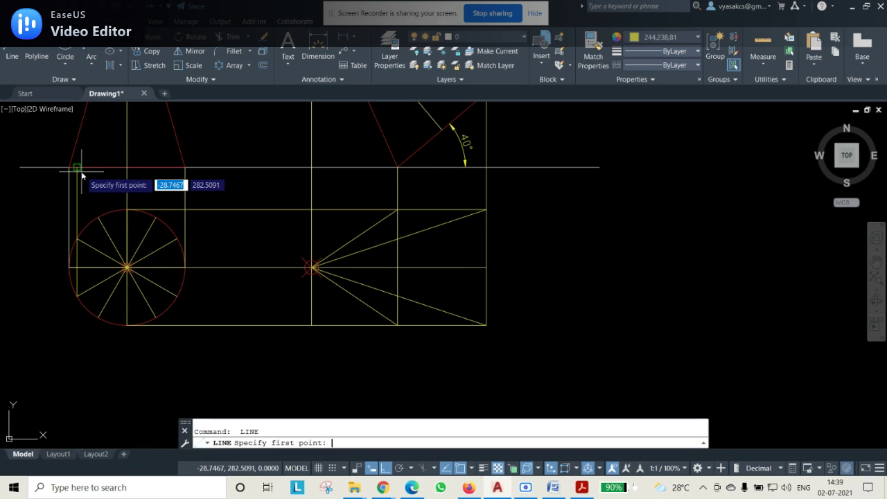
pyautogui.click(98, 317)
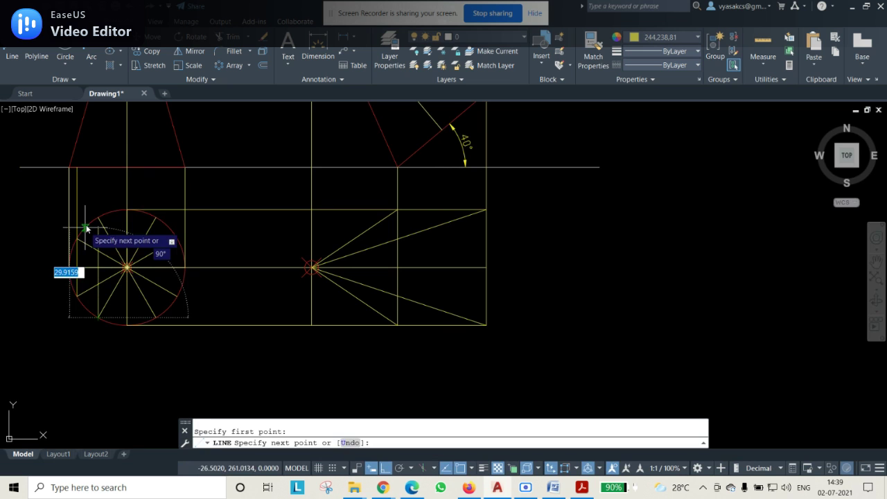
pyautogui.click(98, 168)
pyautogui.press('Return')
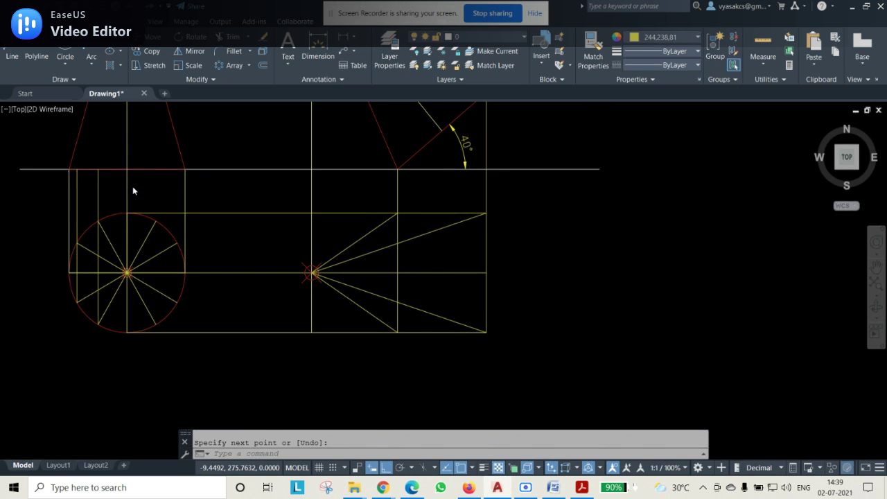
# - Draw vertical projectors from the two lower-right division points of the circle up to the cone's base line
pyautogui.press('Return')
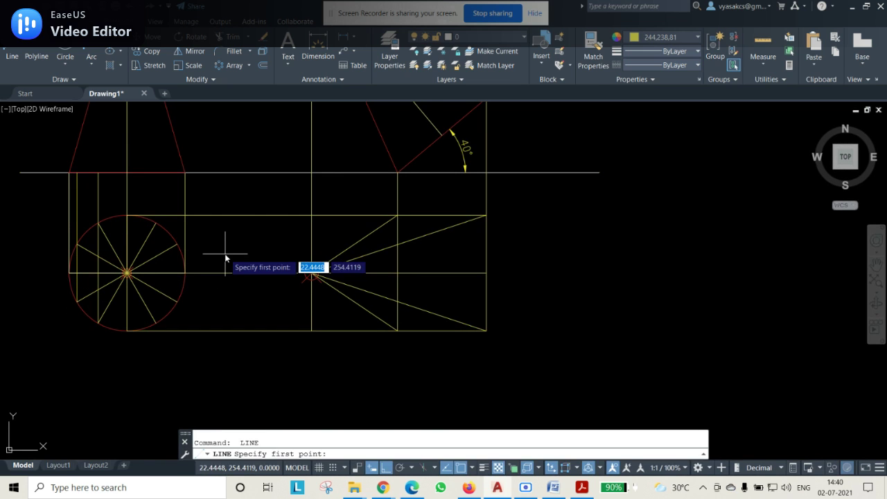
pyautogui.click(155, 322)
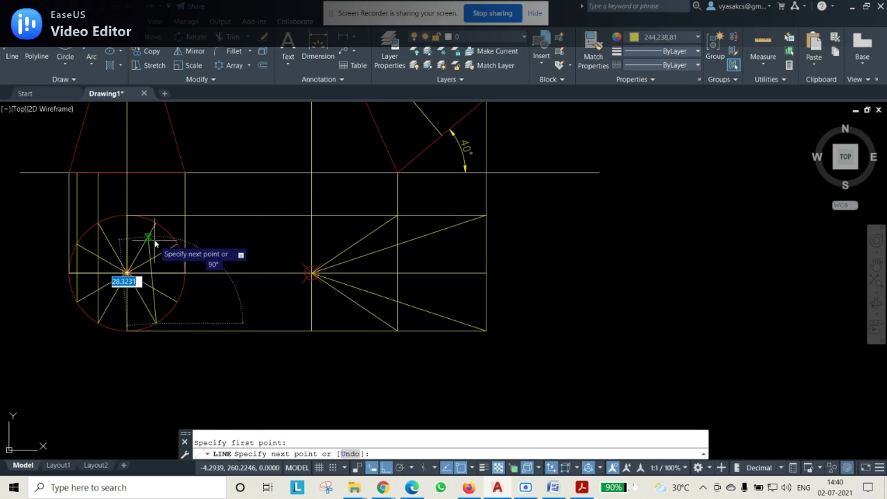
pyautogui.click(158, 173)
pyautogui.press('Return')
pyautogui.press('Return')
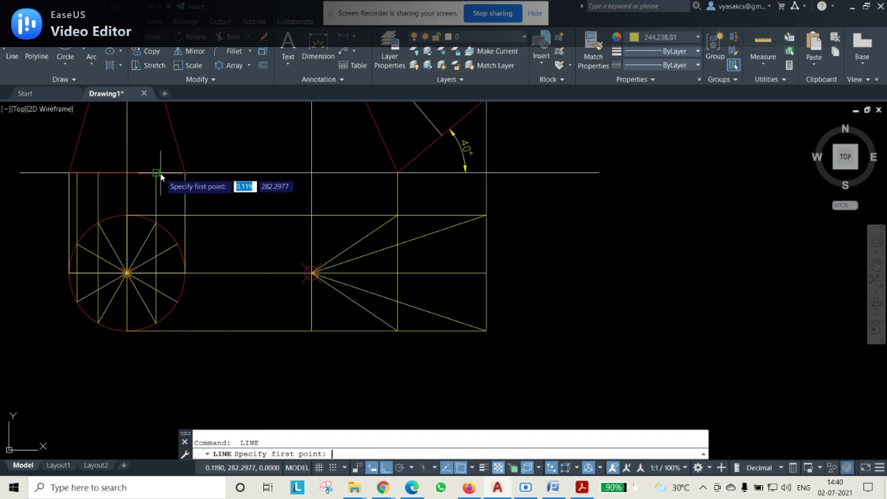
pyautogui.click(180, 304)
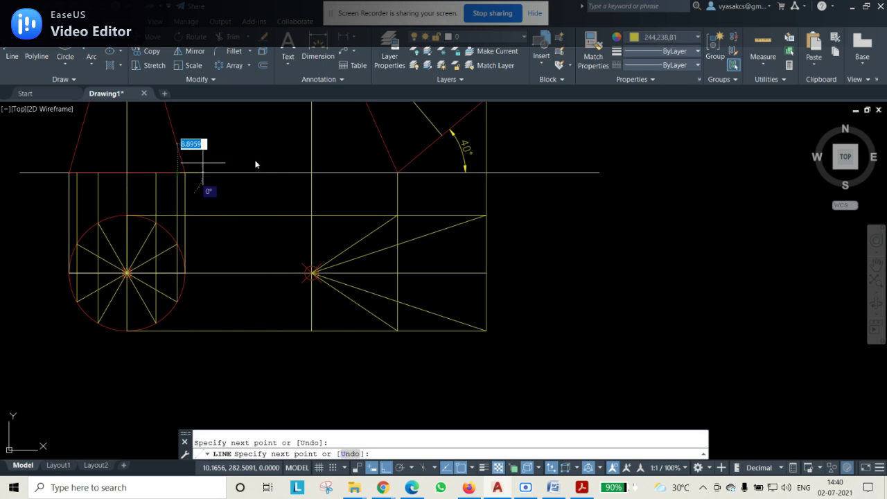
pyautogui.press('Escape')
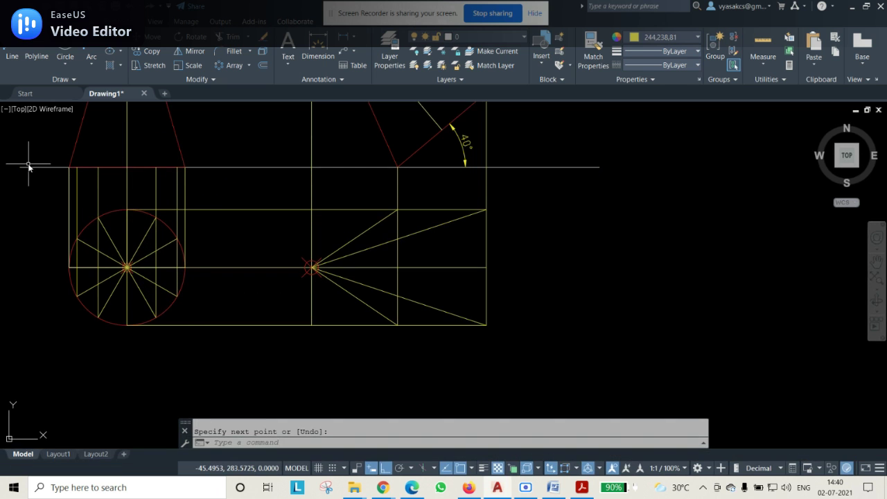
# - Place points on the upright cone's base line at both ends and where the four division projectors meet it
pyautogui.moveTo(340, 234)
pyautogui.mouseDown(button='middle')
pyautogui.moveTo(354, 280)
pyautogui.moveTo(347, 292)
pyautogui.mouseUp(button='middle')
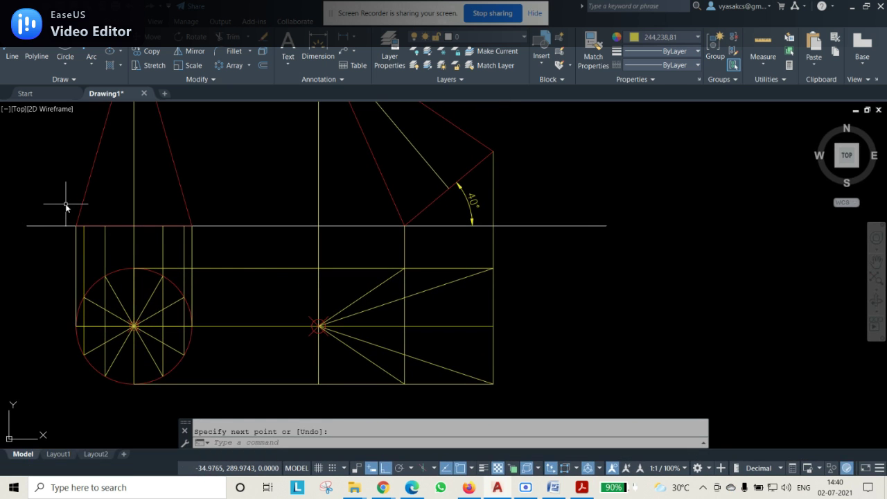
pyautogui.write('o')
pyautogui.press('Return')
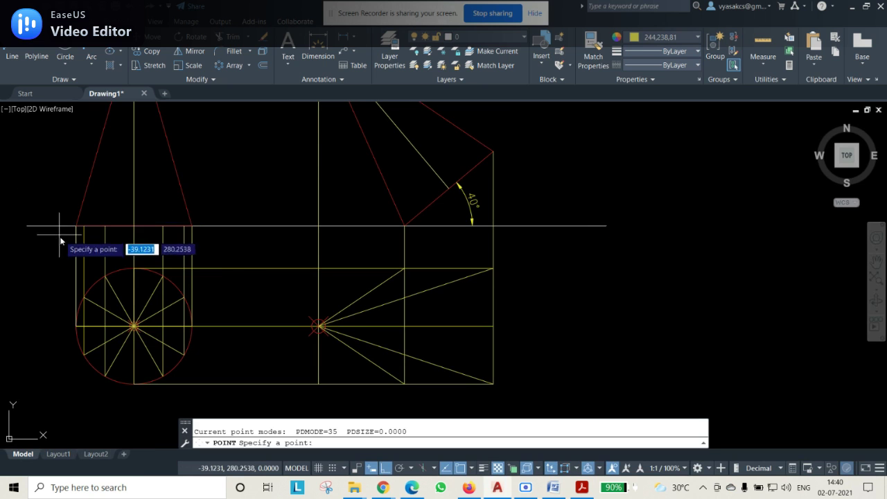
pyautogui.click(76, 226)
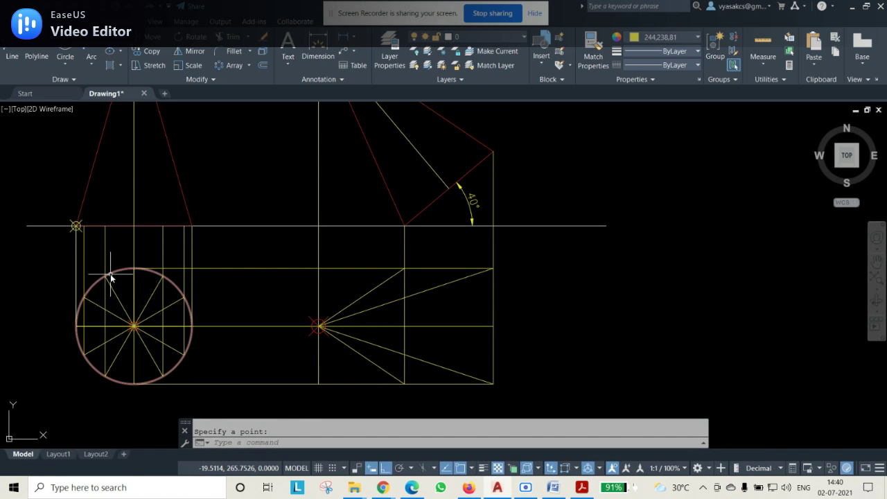
pyautogui.press('Return')
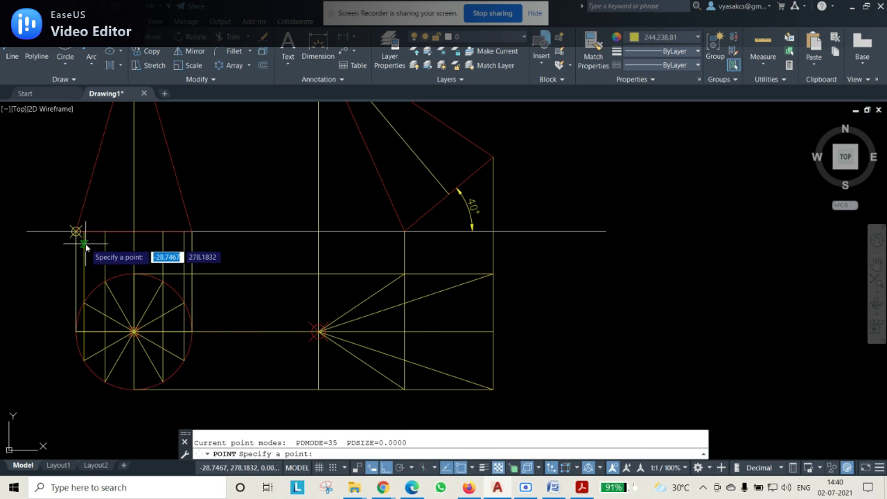
pyautogui.click(83, 231)
pyautogui.press('Return')
pyautogui.click(104, 231)
pyautogui.press('Return')
pyautogui.click(162, 231)
pyautogui.press('Return')
pyautogui.click(184, 234)
pyautogui.press('Return')
pyautogui.click(192, 236)
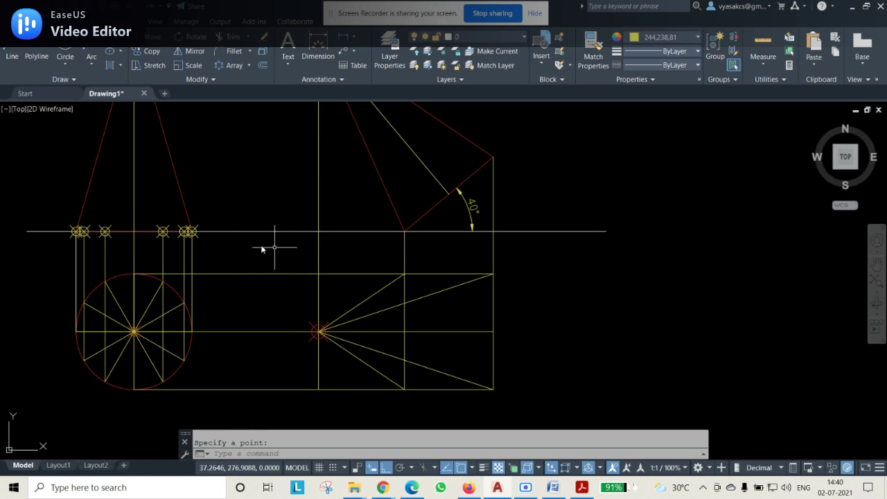
pyautogui.click(58, 208)
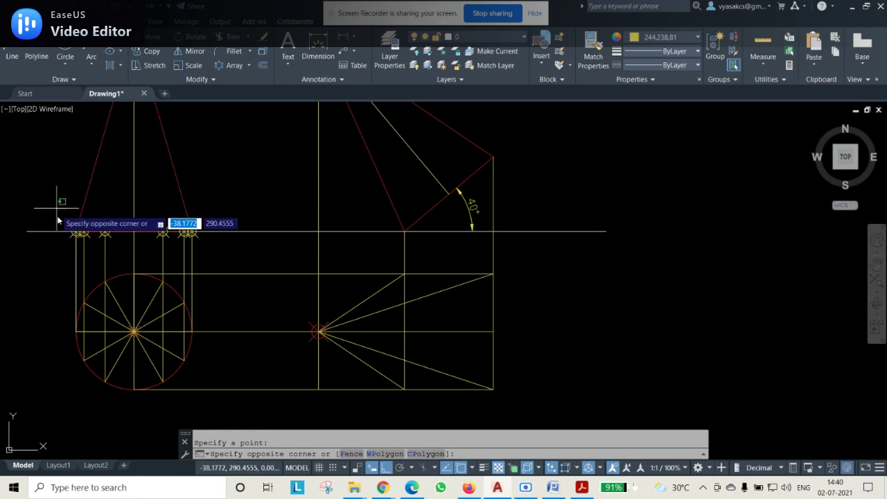
pyautogui.click(222, 243)
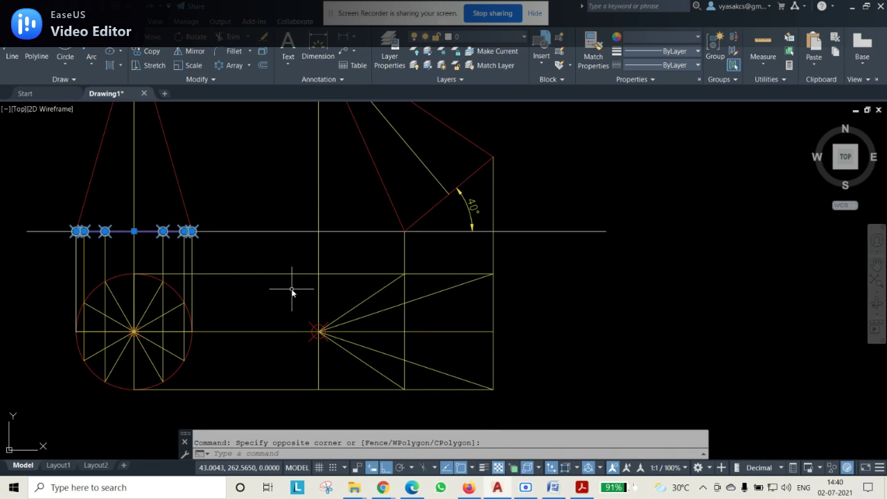
pyautogui.click(148, 52)
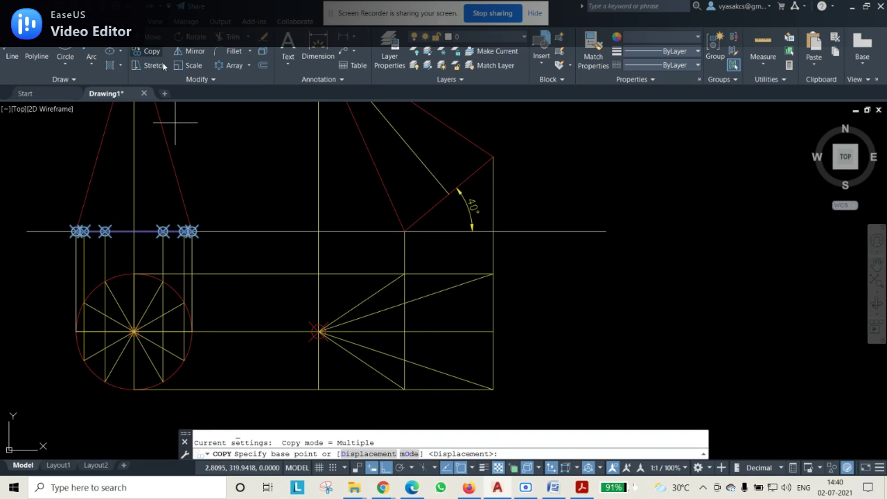
pyautogui.click(404, 233)
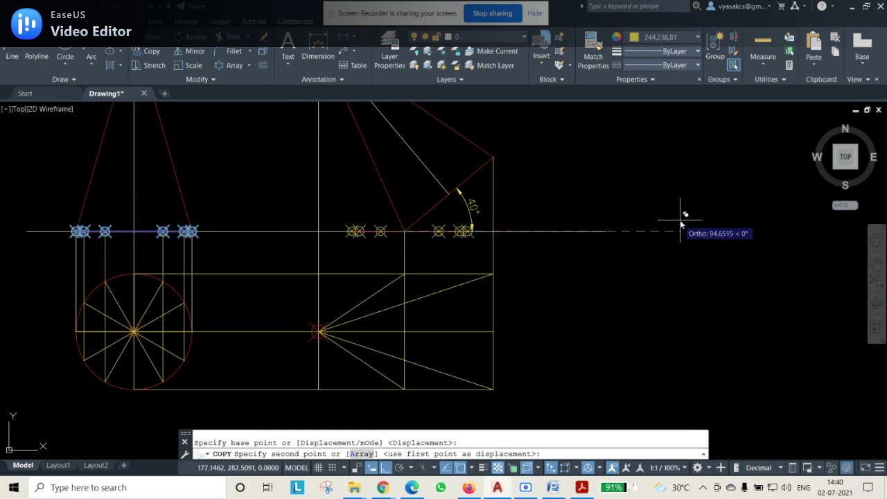
pyautogui.press('Escape')
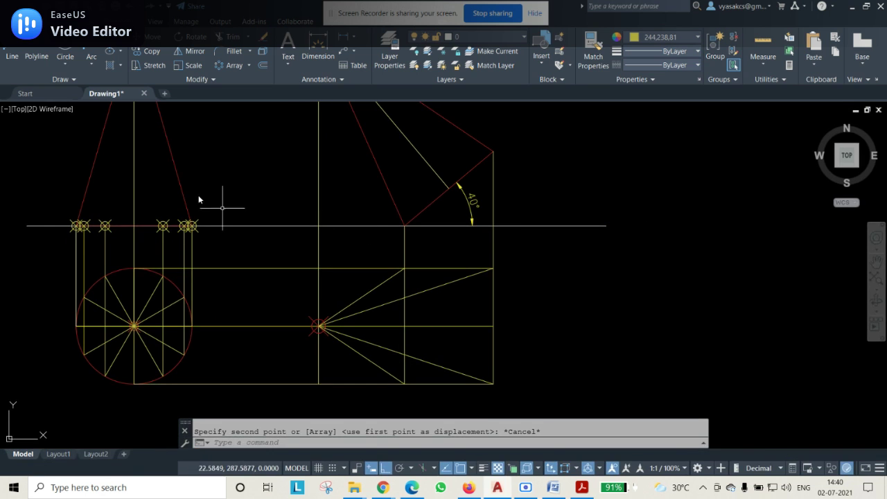
# - Copy the upright cone's base line and its six points from the left end to the tilted cone's lowest base corner
pyautogui.click(45, 198)
pyautogui.click(269, 246)
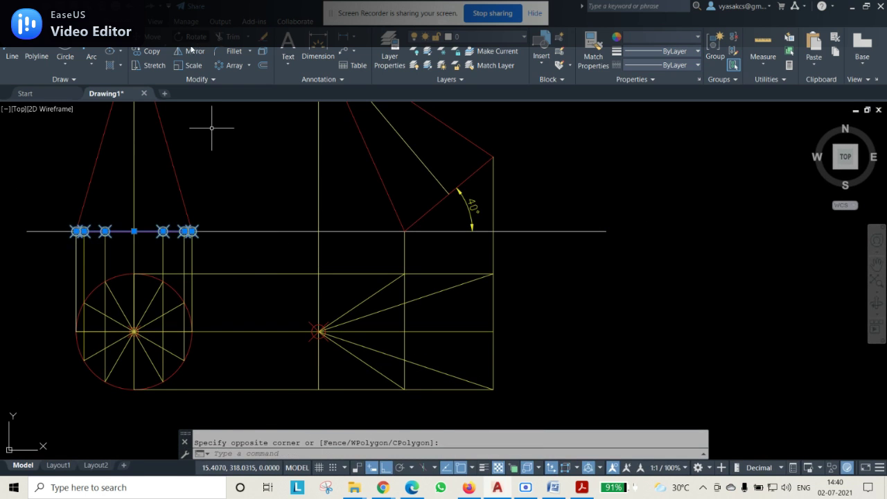
pyautogui.press('Return')
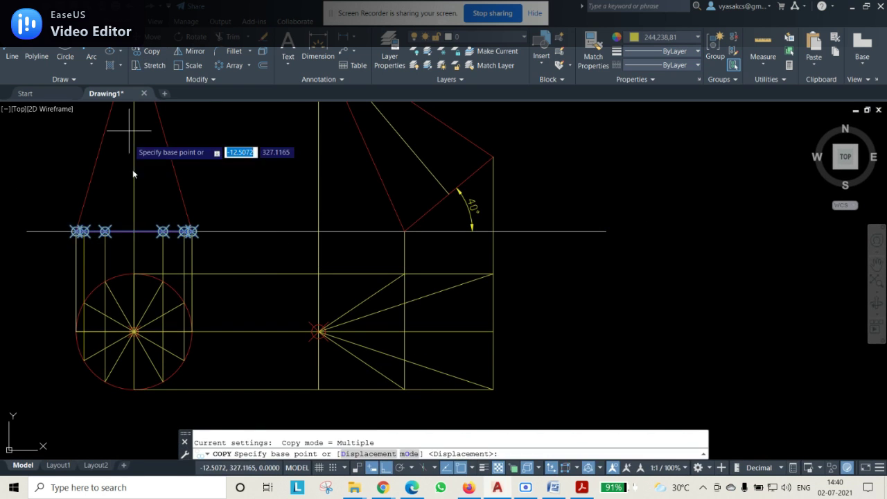
pyautogui.click(74, 231)
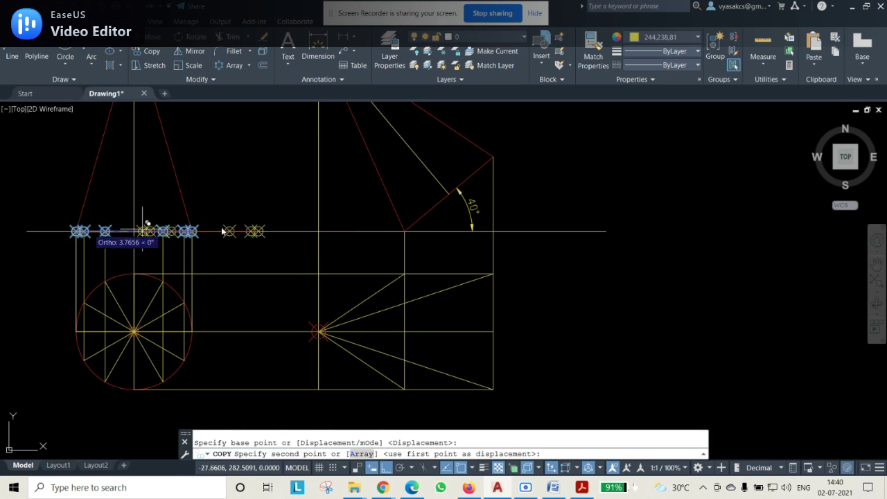
pyautogui.click(404, 231)
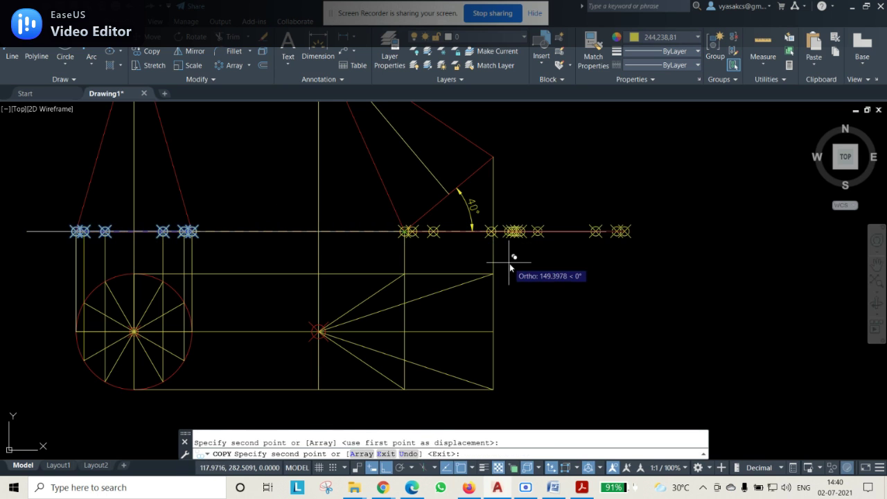
pyautogui.press('Escape')
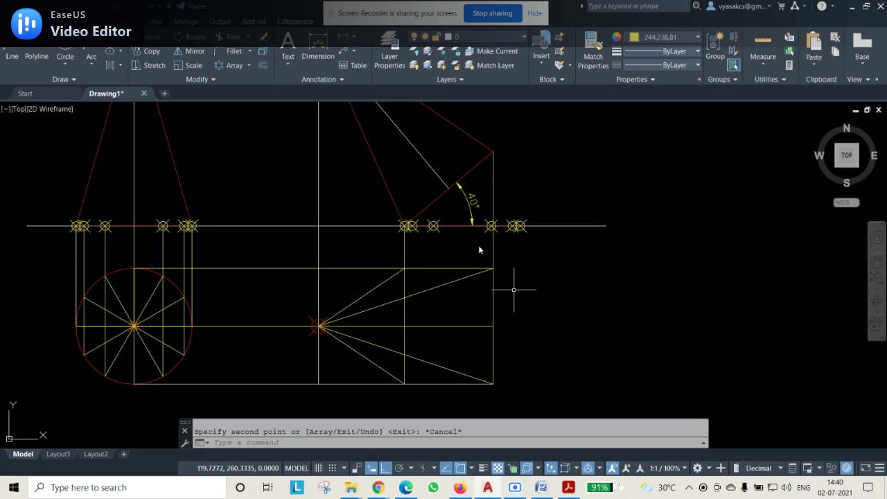
# - Rotate the copied base line and points 40° about the tilted cone's lowest base corner
pyautogui.click(372, 192)
pyautogui.click(550, 261)
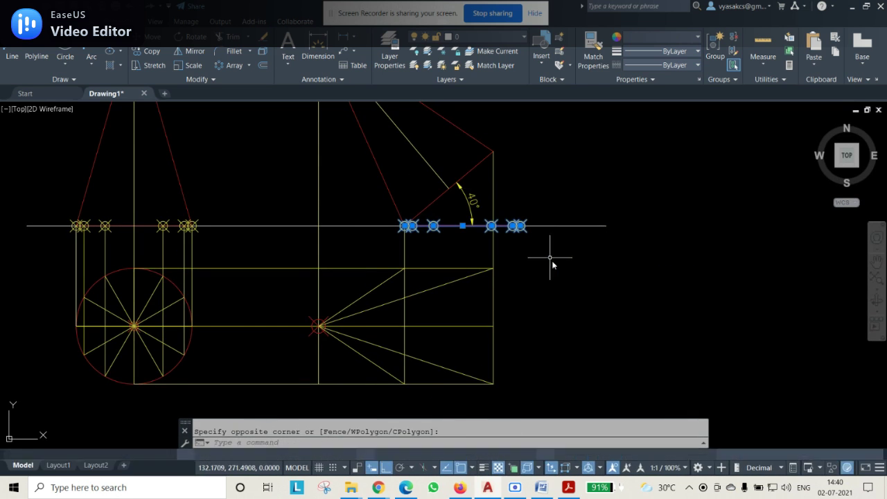
pyautogui.click(192, 36)
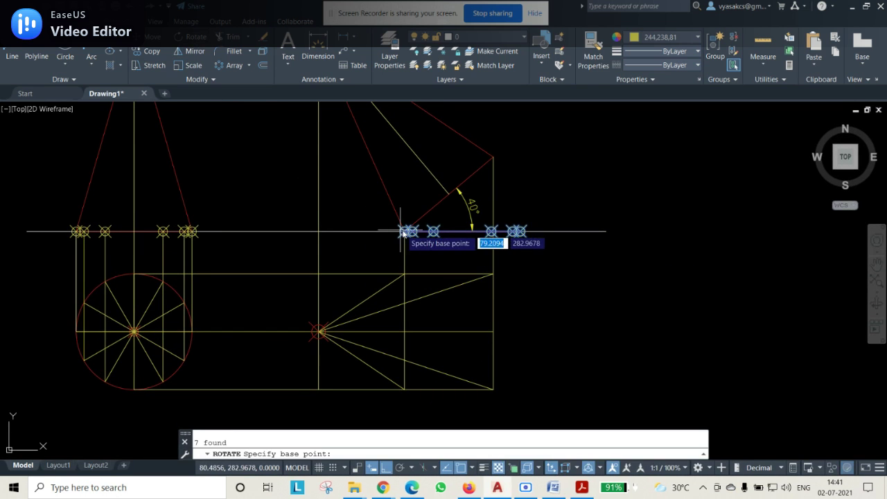
pyautogui.click(404, 231)
pyautogui.write('40')
pyautogui.press('Return')
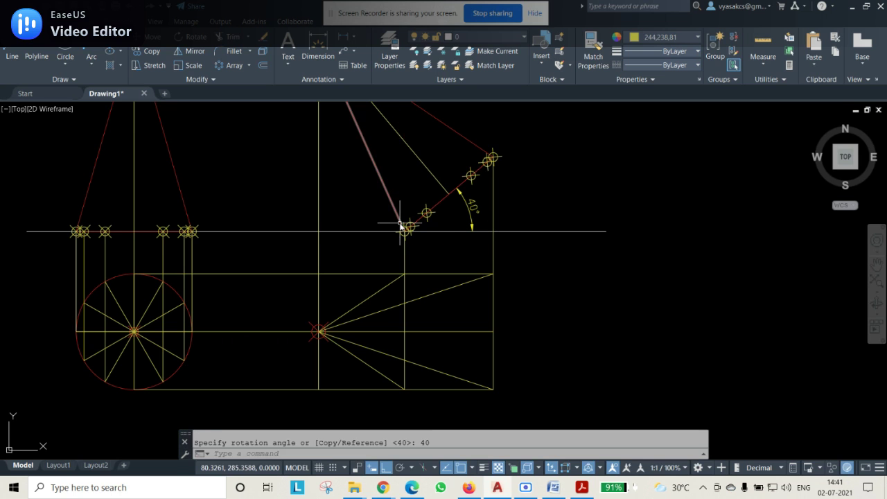
# - Draw vertical projectors from the two lower division points of the tilted base down to the lowest horizontal line of the top view
pyautogui.moveTo(552, 485)
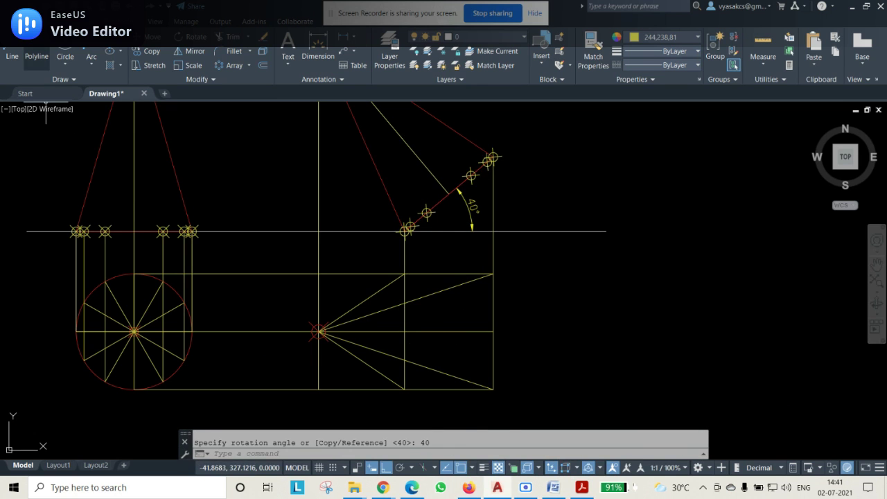
pyautogui.click(12, 55)
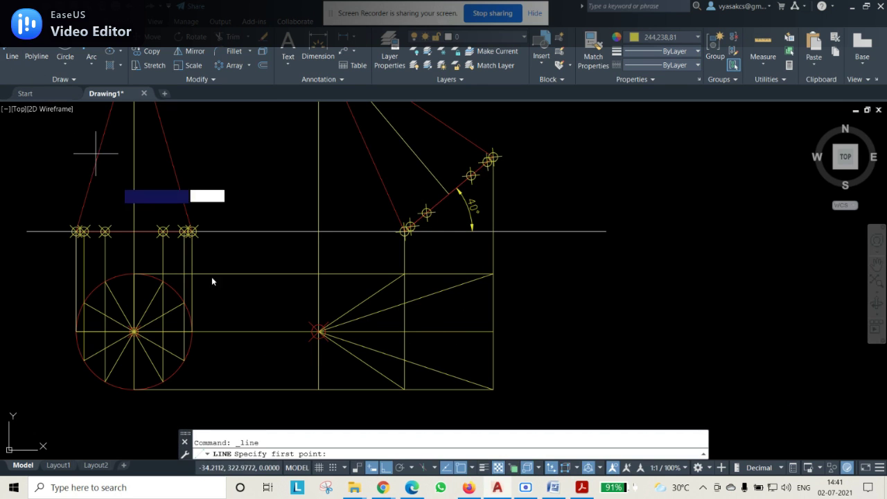
pyautogui.click(409, 227)
pyautogui.click(410, 389)
pyautogui.press('Return')
pyautogui.press('Return')
pyautogui.click(426, 212)
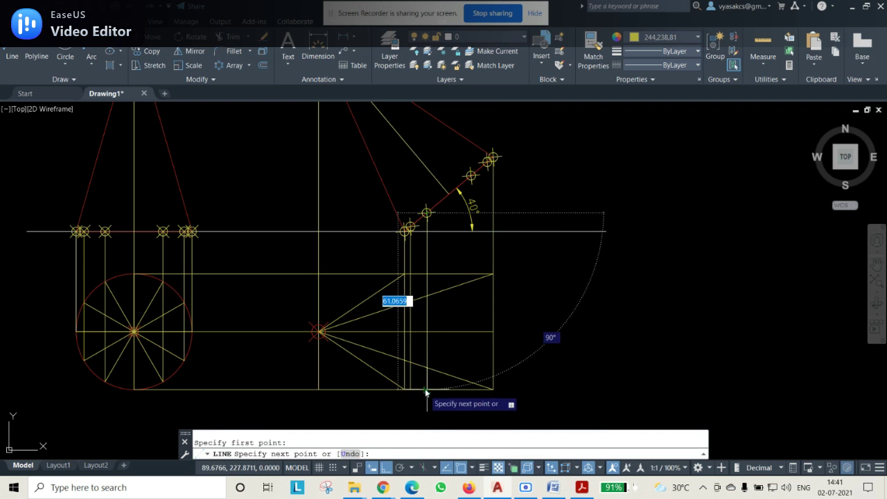
pyautogui.click(427, 389)
pyautogui.press('Return')
# - Draw vertical projectors from the tilted base's midpoint and its two upper division points down to the top view's lowest horizontal line
pyautogui.press('Return')
pyautogui.click(449, 194)
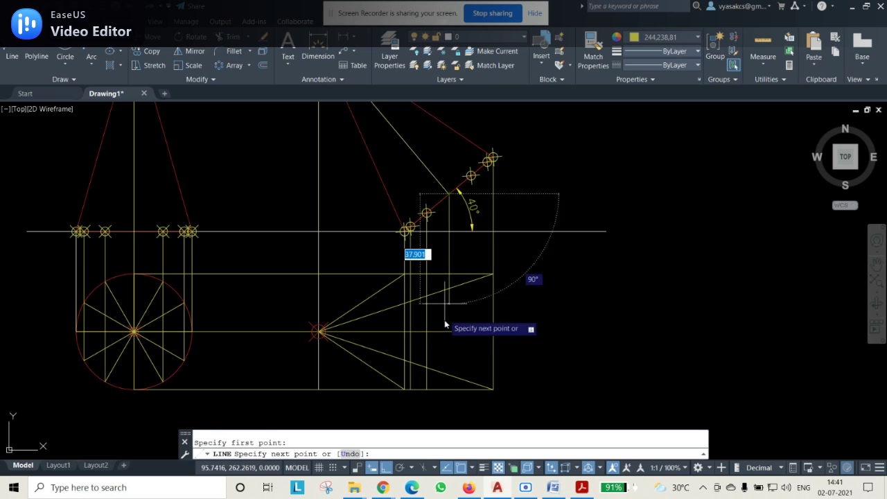
pyautogui.click(448, 390)
pyautogui.press('Return')
pyautogui.press('Return')
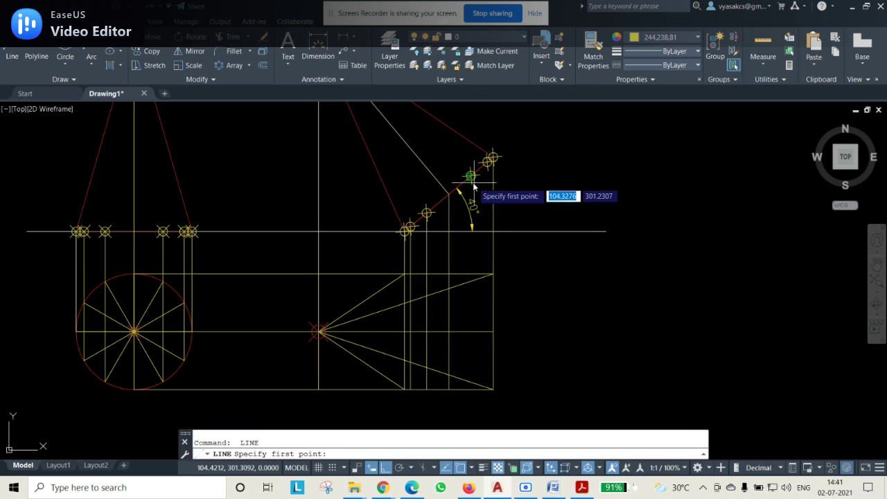
pyautogui.click(470, 176)
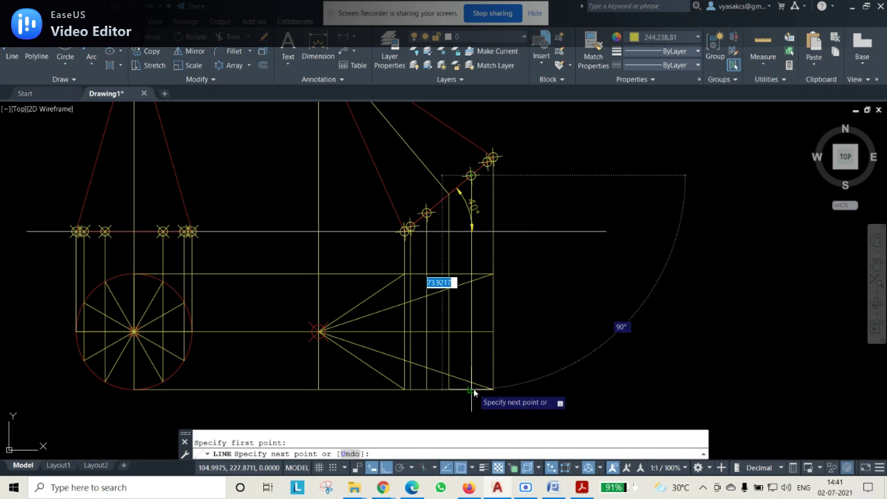
pyautogui.click(472, 390)
pyautogui.press('Return')
pyautogui.press('Return')
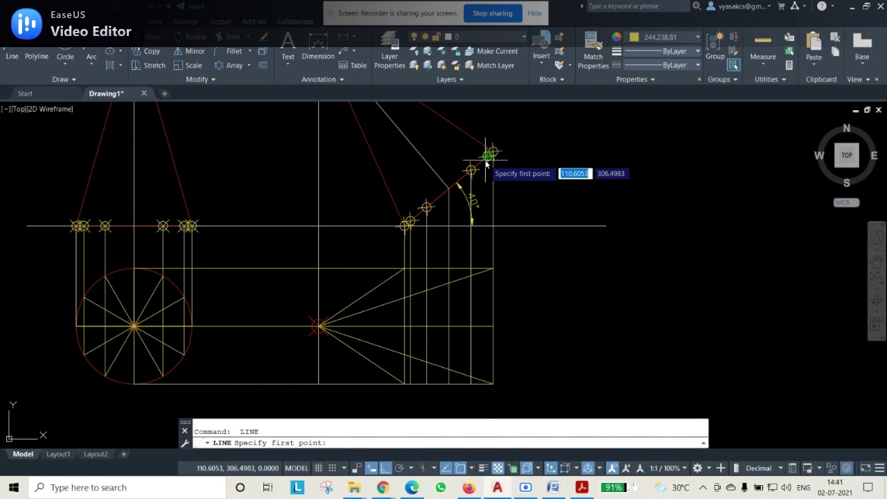
pyautogui.click(486, 160)
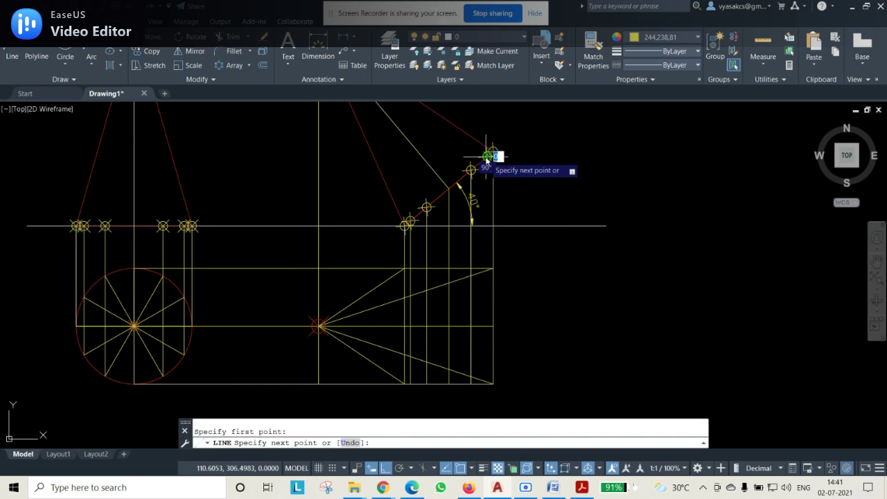
pyautogui.click(510, 379)
pyautogui.press('Return')
# - Draw horizontal projectors from the circle's two upper-left division points across to the rightmost vertical projector
pyautogui.press('Return')
pyautogui.click(104, 274)
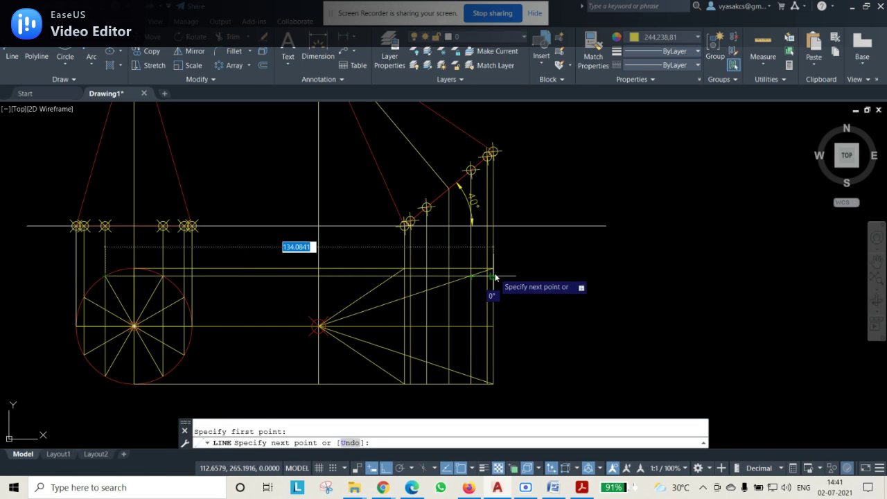
pyautogui.click(493, 278)
pyautogui.press('Return')
pyautogui.press('Return')
pyautogui.click(86, 297)
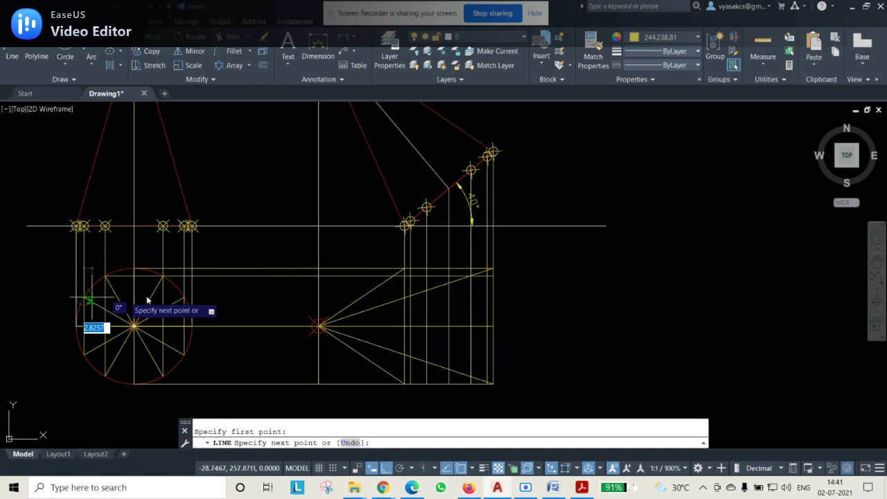
pyautogui.click(493, 297)
pyautogui.press('Return')
# - Draw horizontal projectors from the circle's two lower-left division points across to the rightmost vertical projector
pyautogui.press('Return')
pyautogui.click(88, 358)
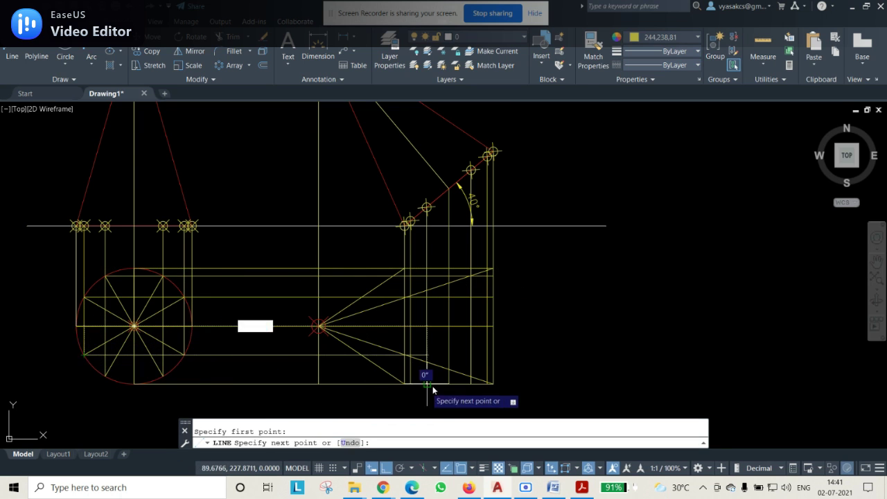
pyautogui.click(492, 360)
pyautogui.press('Return')
pyautogui.press('Return')
pyautogui.click(105, 377)
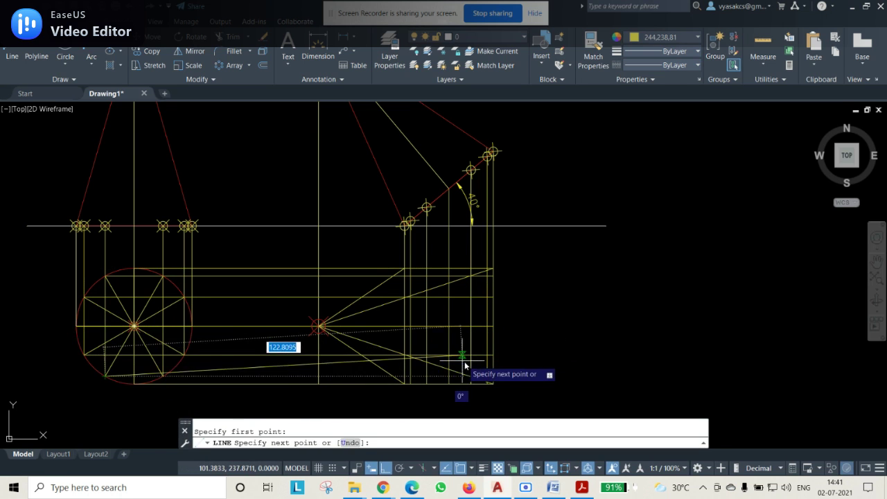
pyautogui.click(492, 377)
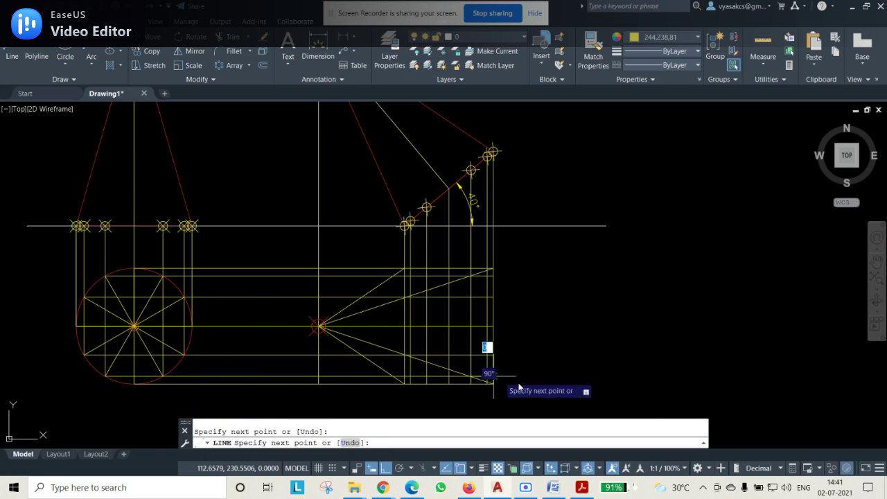
pyautogui.press('Return')
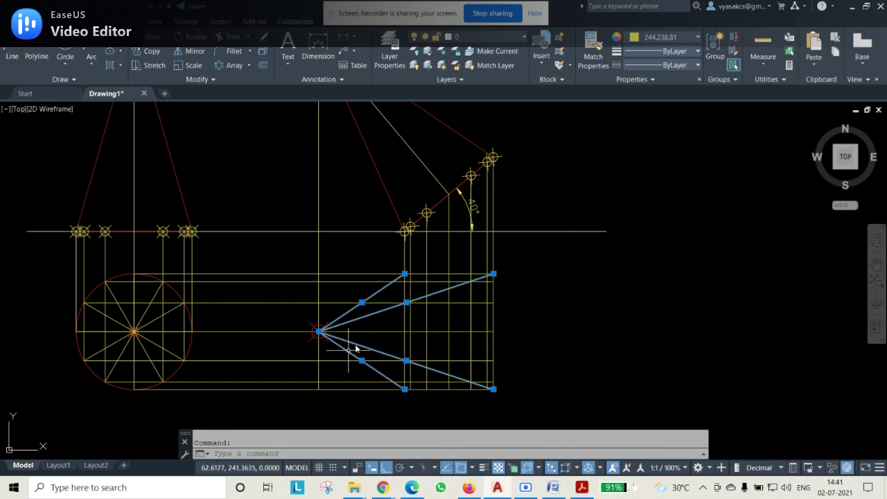
# - Change the colour of the four sloping lines from the apex in the top view to red 205,32,39
pyautogui.click(665, 37)
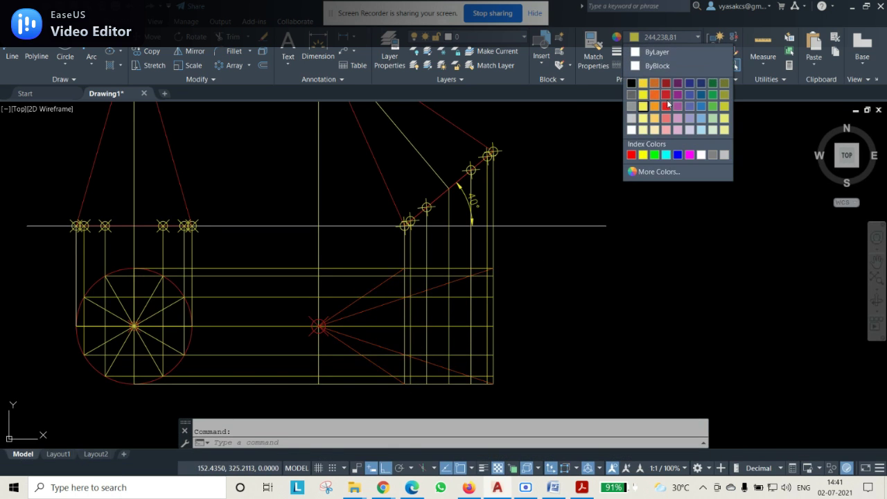
pyautogui.click(667, 103)
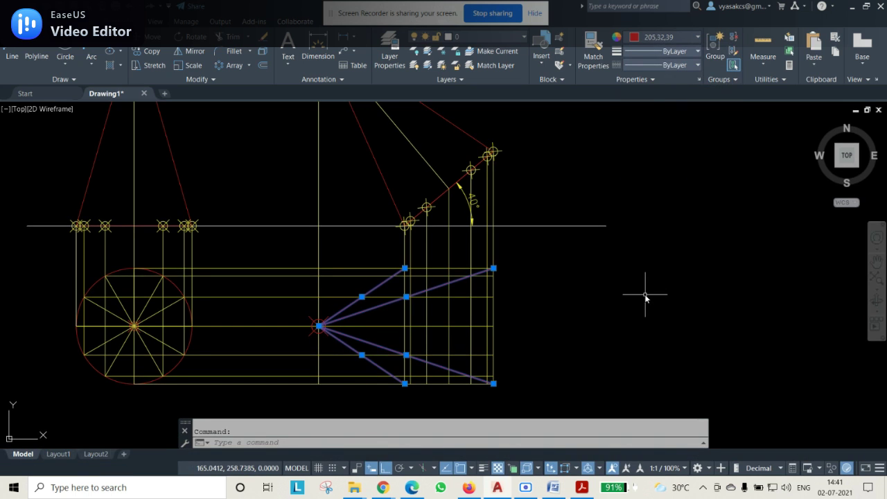
pyautogui.press('Escape')
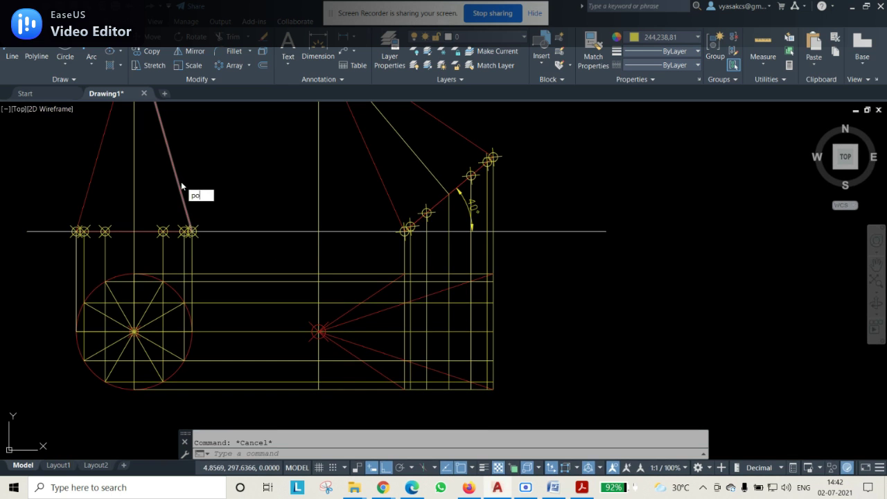
# - Place points at the projector intersections for the tilted base's left end and upper-left quarter, up to its topmost point
pyautogui.press('Return')
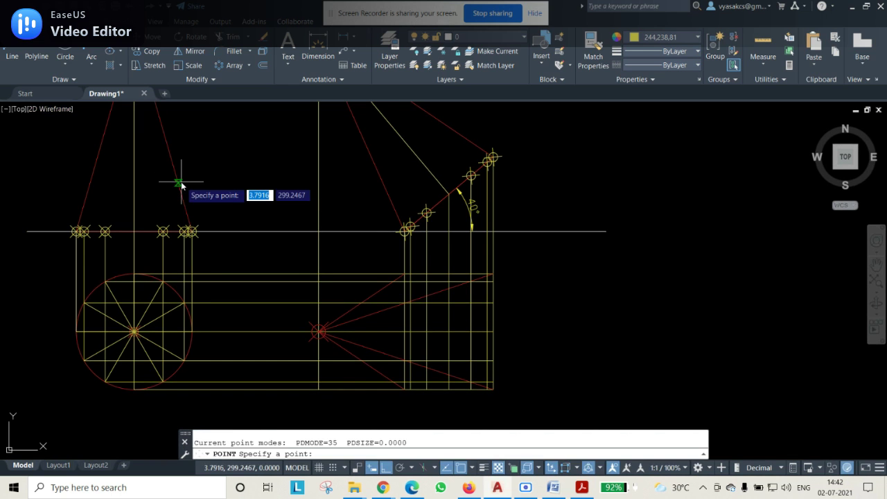
pyautogui.click(404, 332)
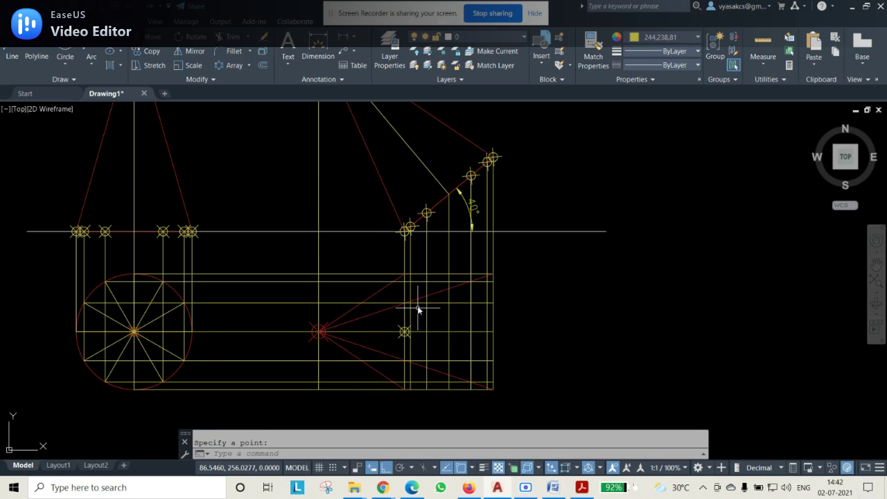
pyautogui.press('Return')
pyautogui.click(409, 303)
pyautogui.press('Return')
pyautogui.click(426, 280)
pyautogui.press('Return')
pyautogui.click(448, 276)
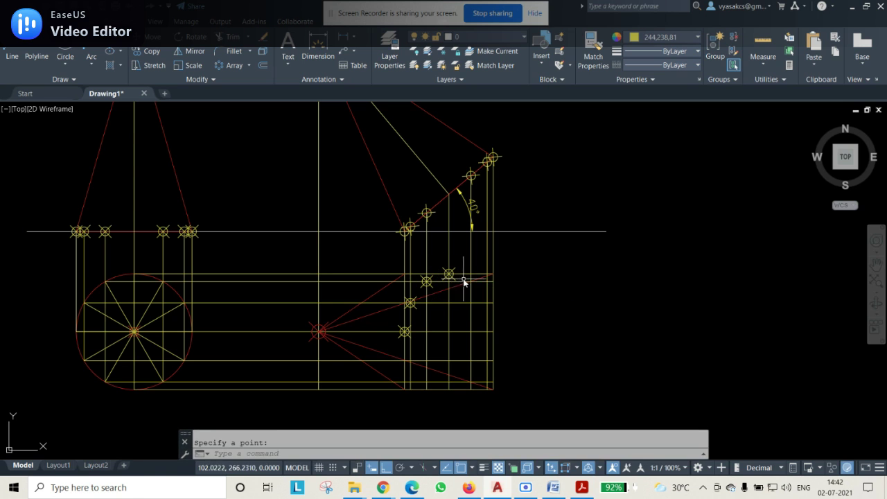
# - Place points at the projector intersections for the tilted base's upper-right quarter and its right end on the axis
pyautogui.press('Return')
pyautogui.click(471, 283)
pyautogui.press('Return')
pyautogui.click(485, 299)
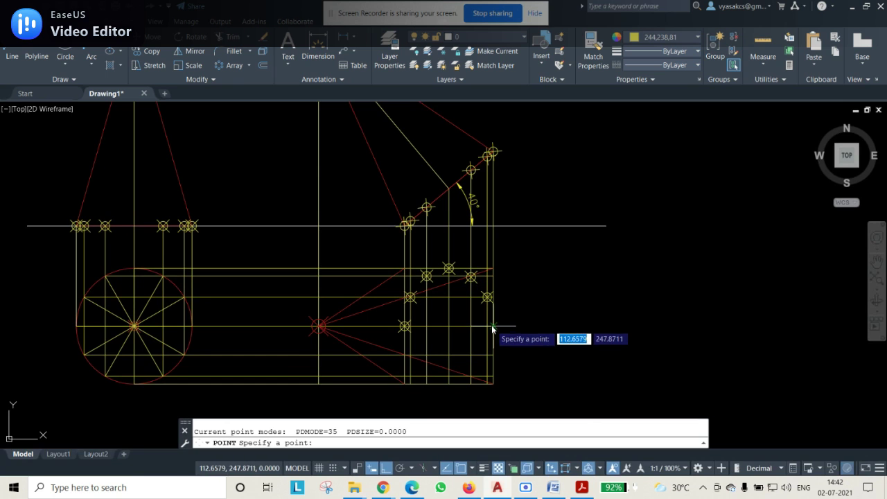
pyautogui.click(492, 326)
# - Place points at the five projector intersections along the lower half of the tilted base in the top view
pyautogui.click(487, 361)
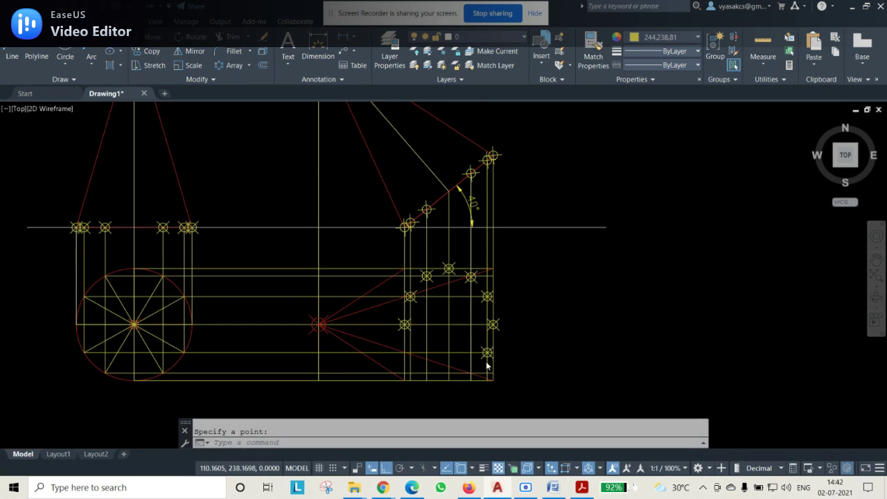
pyautogui.click(471, 382)
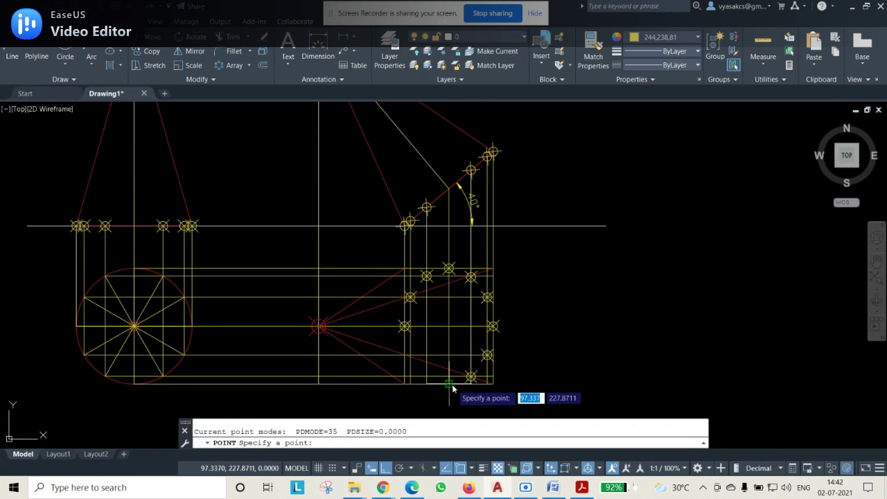
pyautogui.click(449, 383)
pyautogui.click(426, 382)
pyautogui.press('Return')
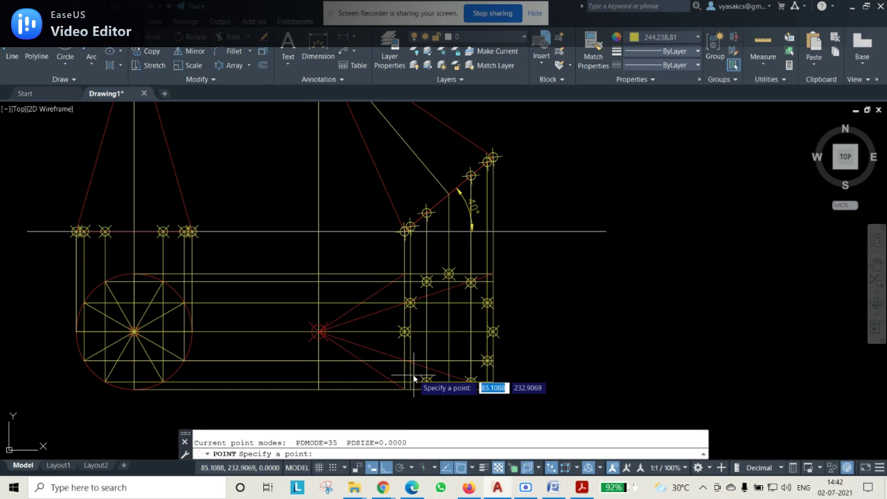
pyautogui.click(411, 361)
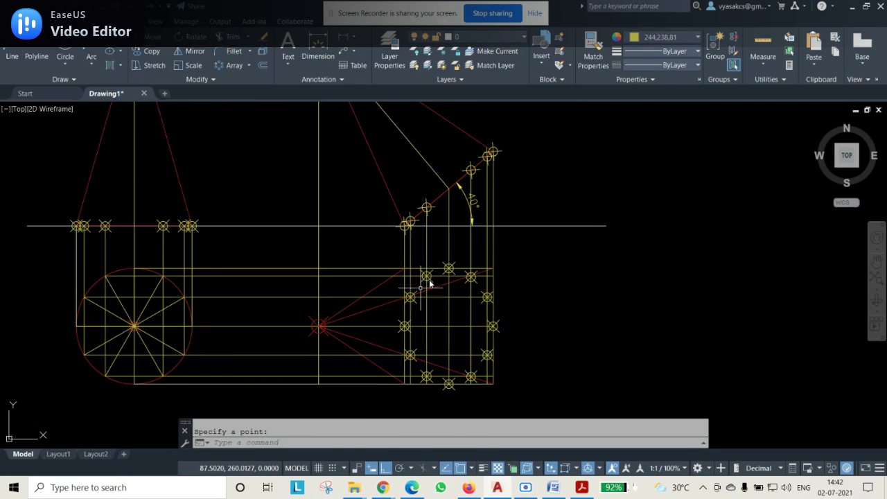
# - Move the misplaced upper-right point of the tilted base in the top view onto its exact projector intersection
pyautogui.scroll(2, 477, 267)
pyautogui.scroll(2, 390, 302)
pyautogui.scroll(2, 326, 345)
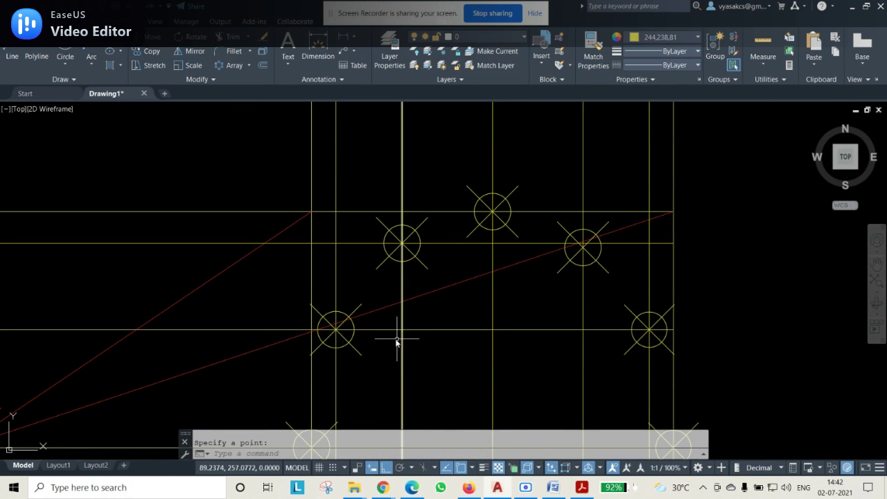
pyautogui.click(599, 259)
pyautogui.click(595, 257)
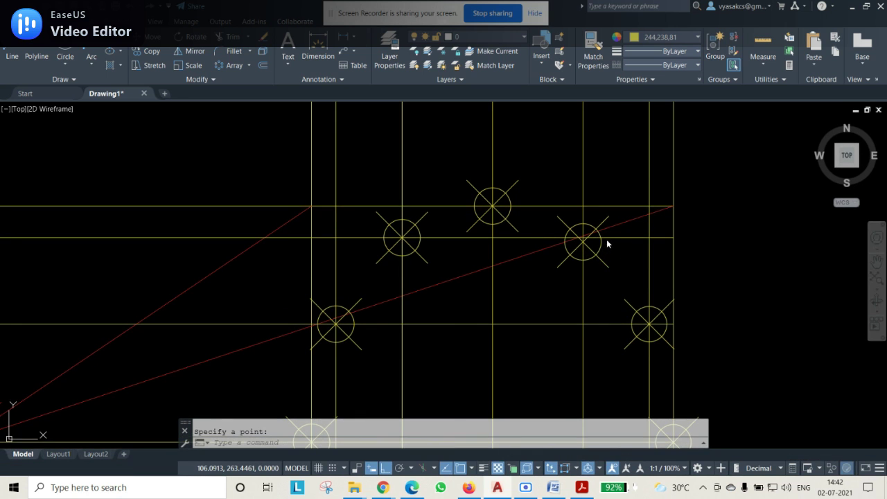
pyautogui.click(606, 241)
pyautogui.click(582, 239)
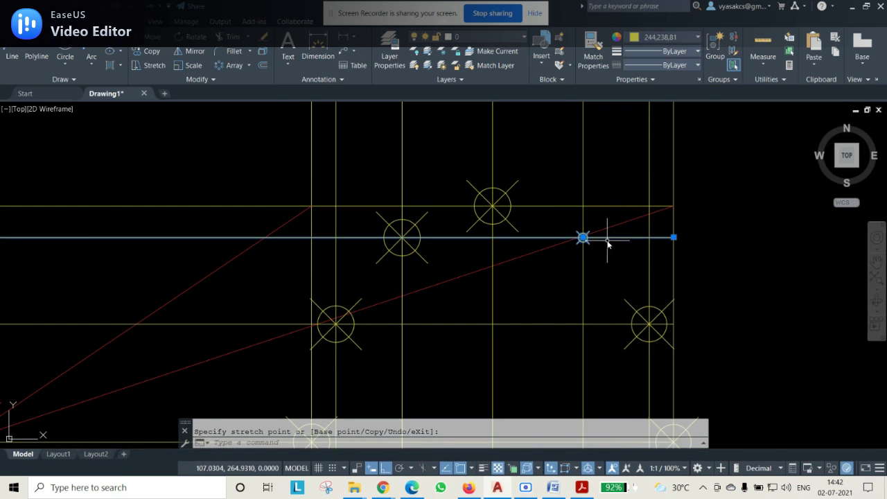
pyautogui.scroll(4, 607, 243)
pyautogui.scroll(-4, 546, 264)
pyautogui.press('Escape')
pyautogui.scroll(-4, 600, 326)
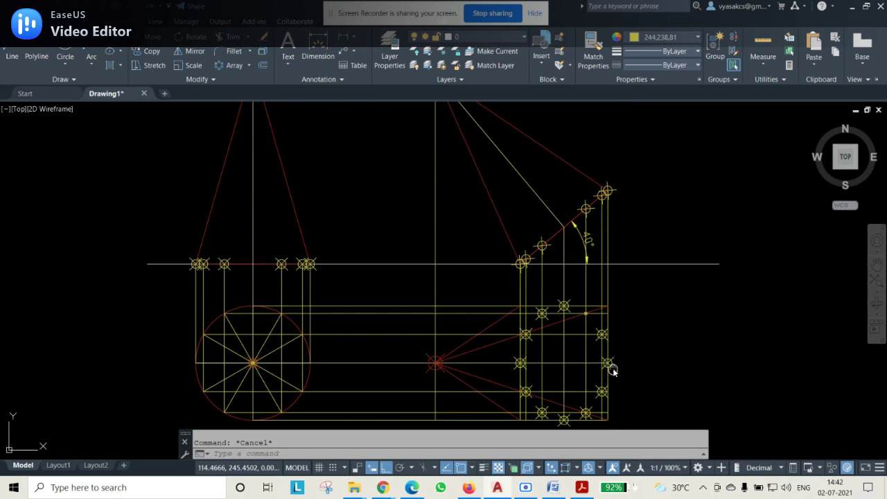
# - Reduce the point size relative to the screen in the point style settings
pyautogui.moveTo(612, 368); pyautogui.dragTo(576, 289, button='middle')
pyautogui.write('ptype')
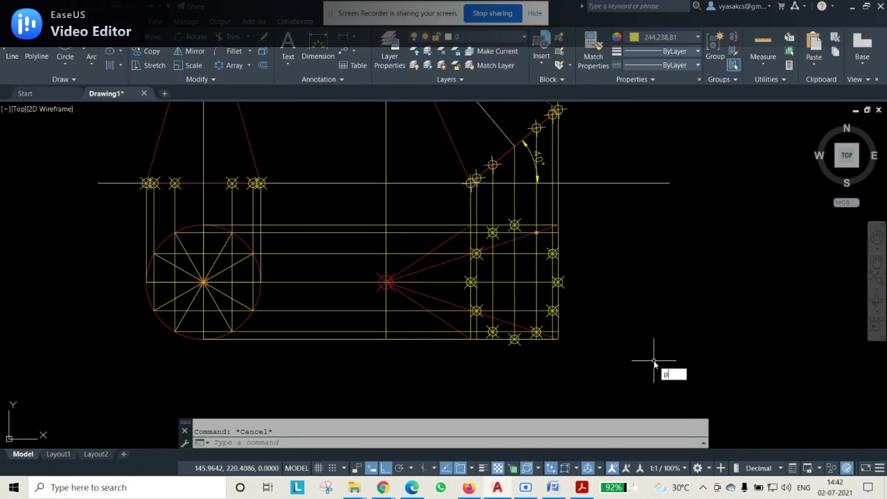
pyautogui.press('Return')
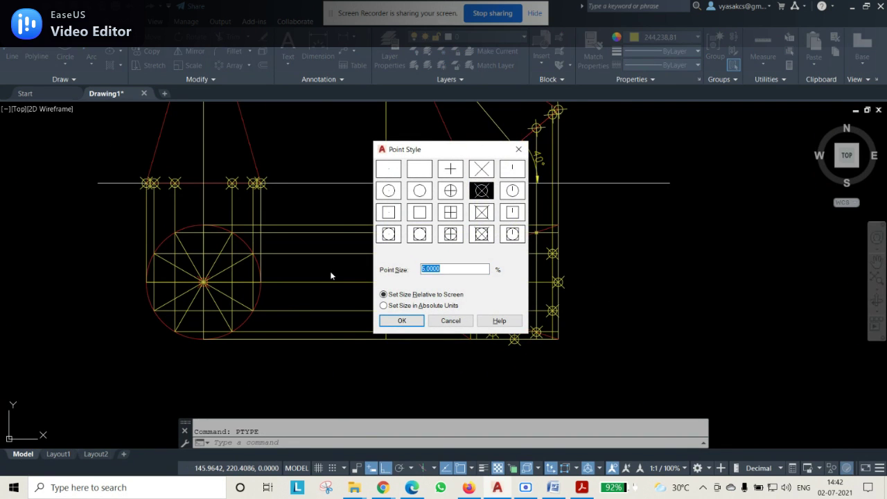
pyautogui.press('Return')
pyautogui.scroll(-1, 598, 329)
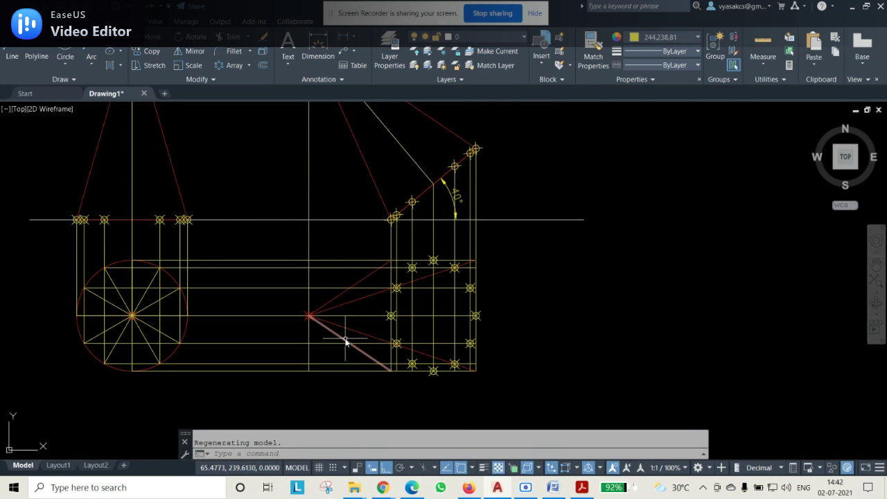
# - Draw a polyline through the tilted base's top-view points from the left end over the upper half towards the right end
pyautogui.moveTo(345, 339)
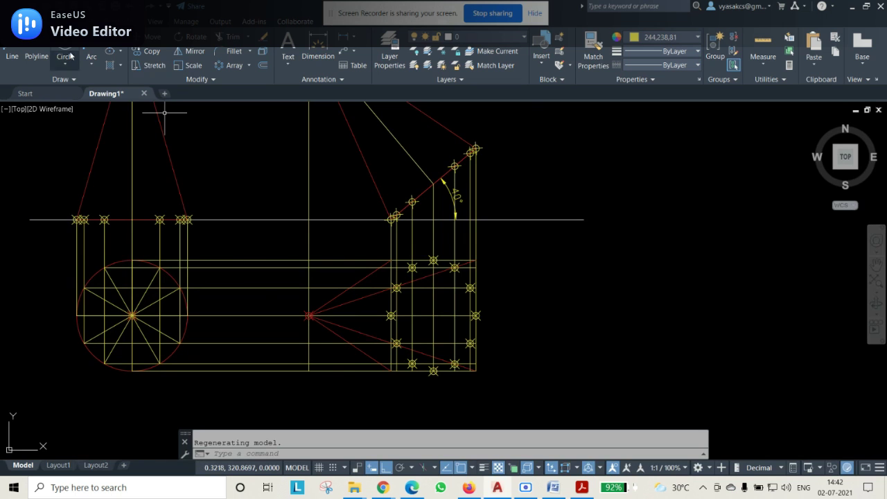
pyautogui.click(390, 317)
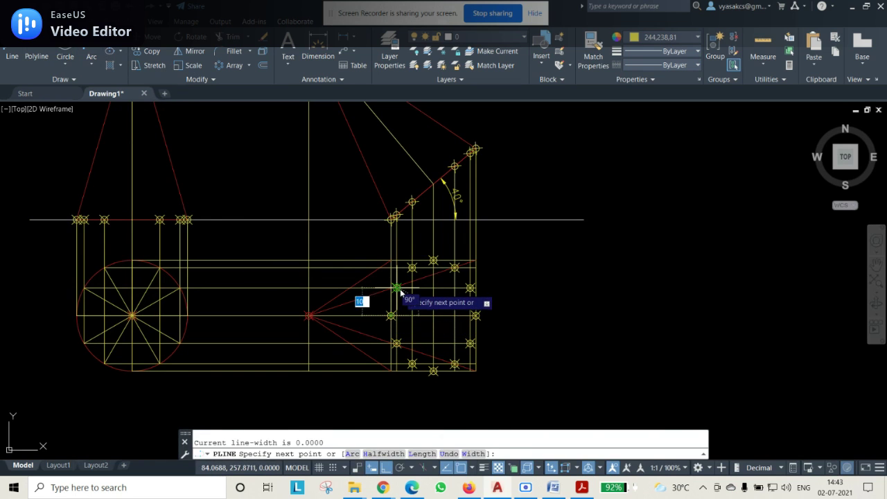
pyautogui.click(396, 288)
pyautogui.click(413, 268)
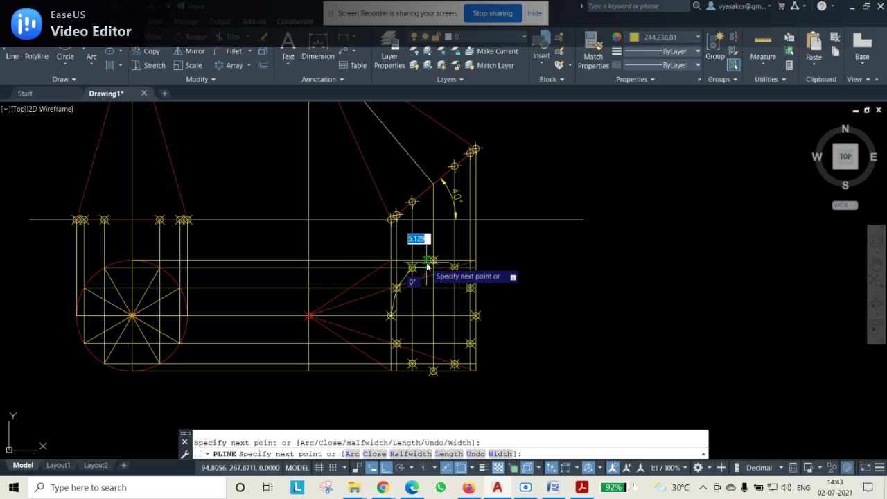
pyautogui.click(433, 261)
pyautogui.click(454, 268)
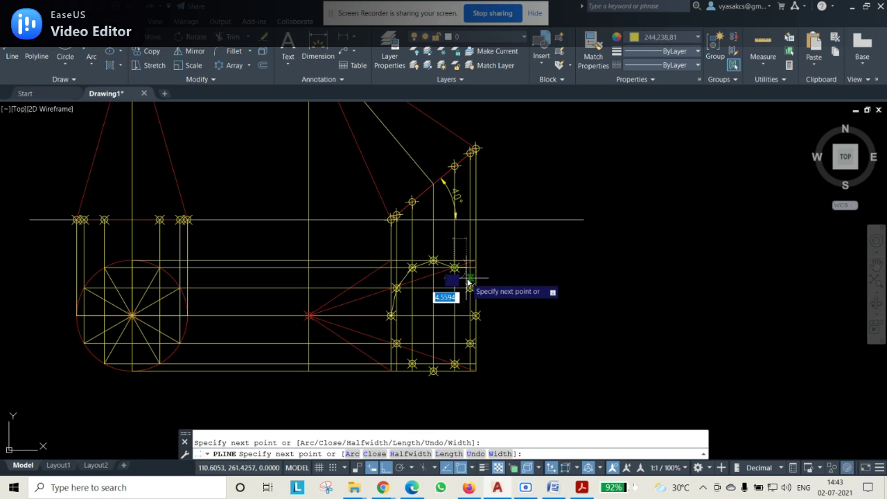
pyautogui.click(470, 288)
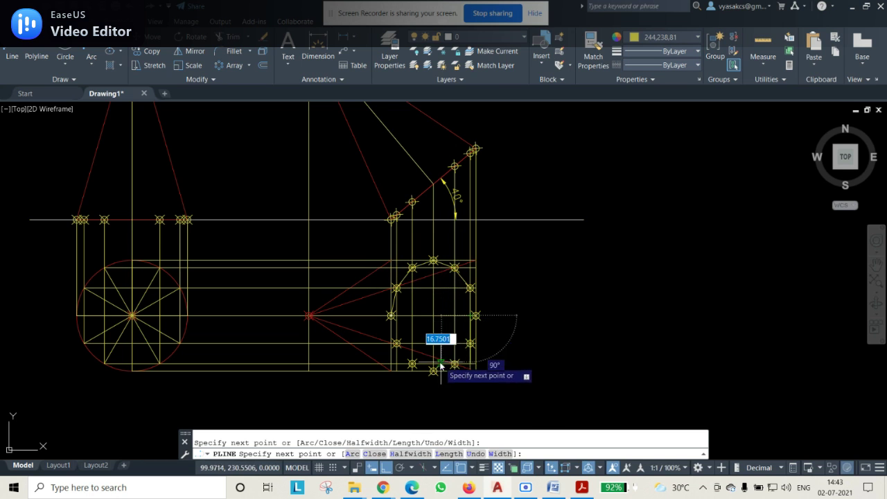
pyautogui.hotkey('ctrl', 'z')
# - Continue the polyline from the right end through the lower points back to its start at the left end
pyautogui.click(475, 316)
pyautogui.click(469, 343)
pyautogui.click(454, 364)
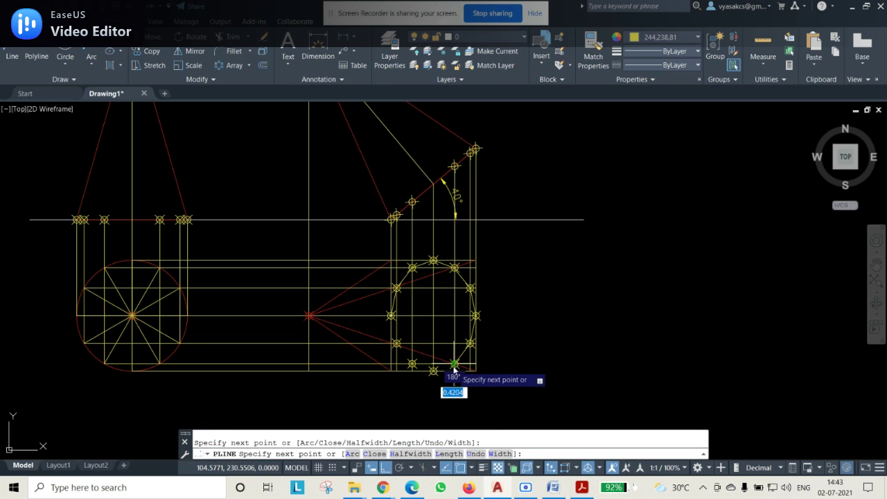
pyautogui.click(433, 371)
pyautogui.click(412, 363)
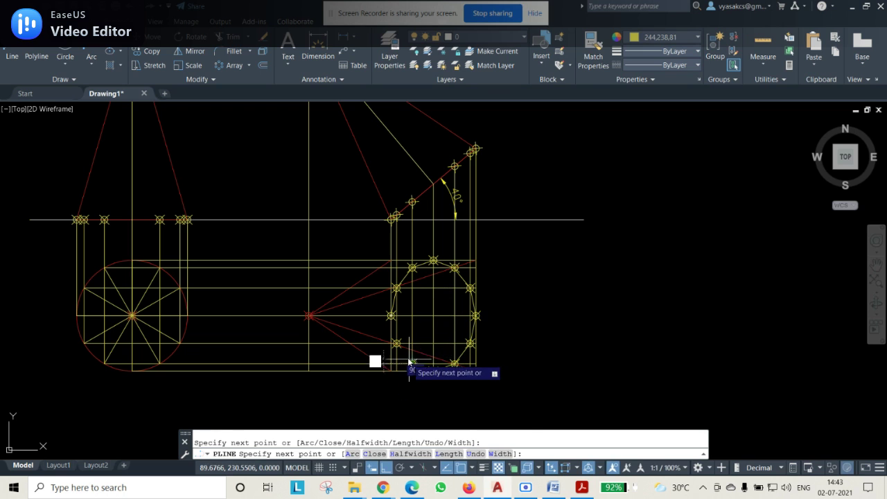
pyautogui.click(397, 343)
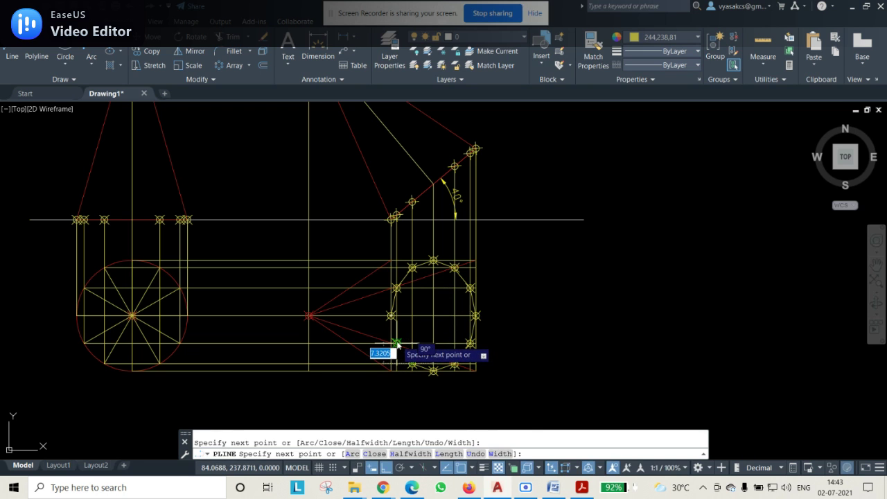
pyautogui.click(391, 316)
pyautogui.press('Return')
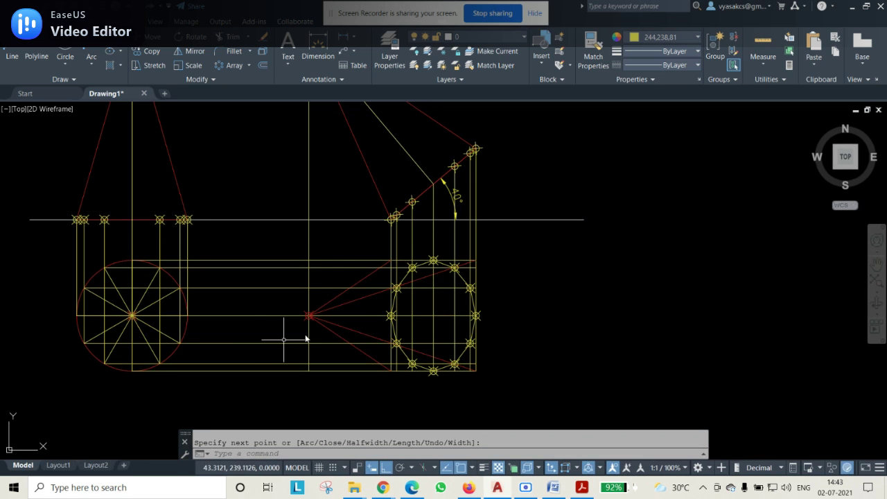
# - Smooth the polyline of the tilted base into a curve with the Fit option of polyline editing
pyautogui.press('Return')
pyautogui.click(404, 281)
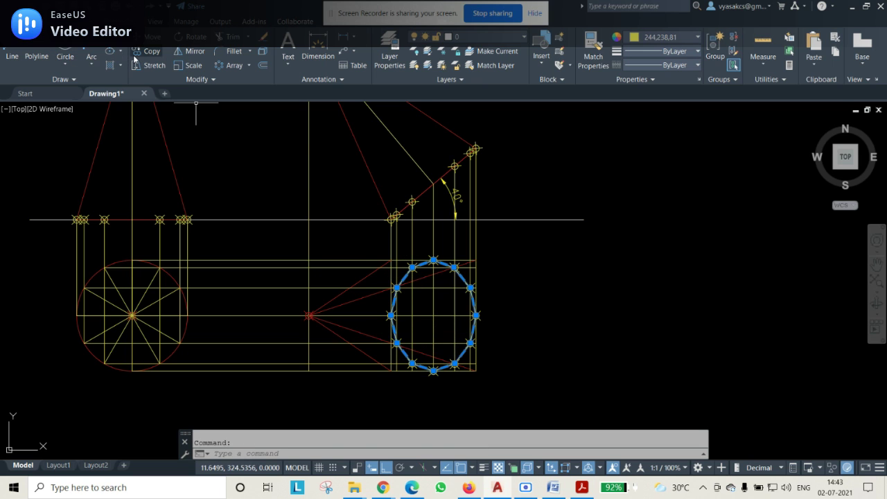
pyautogui.write('OP')
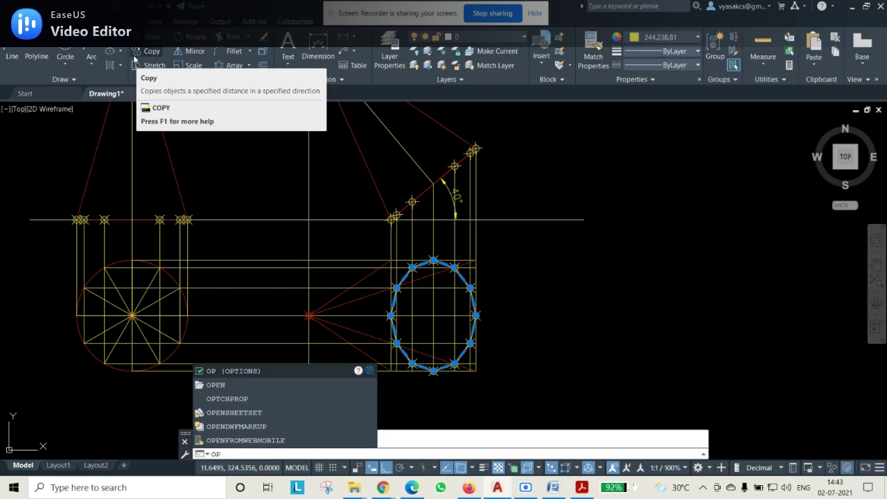
pyautogui.press('Return')
pyautogui.press('Return')
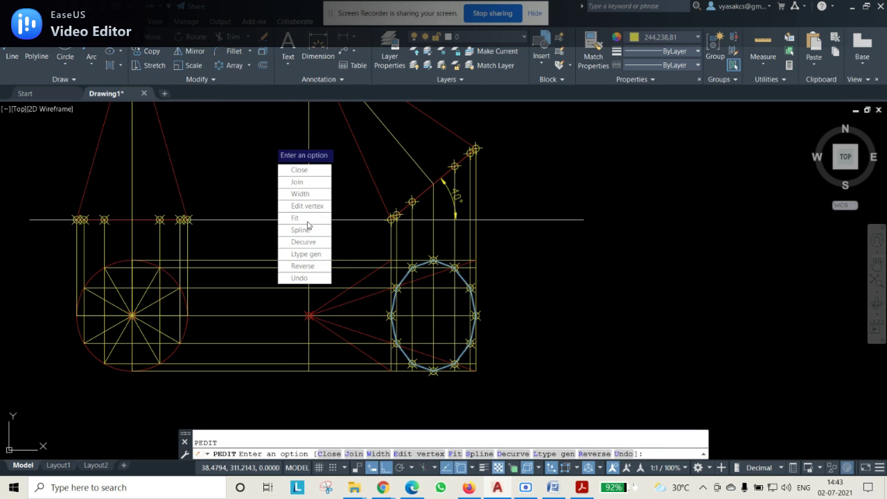
pyautogui.click(305, 219)
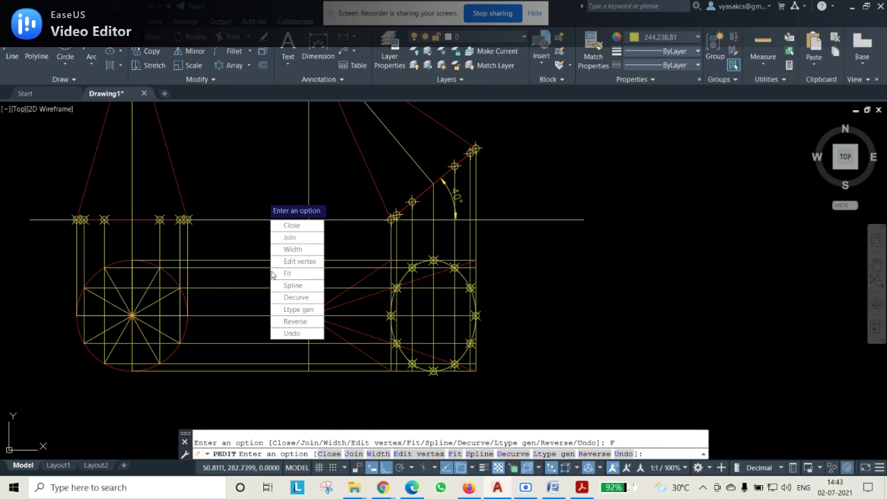
pyautogui.press('Return')
# - Change the fitted base curve in the top view to the same red as the cone outlines
pyautogui.click(398, 284)
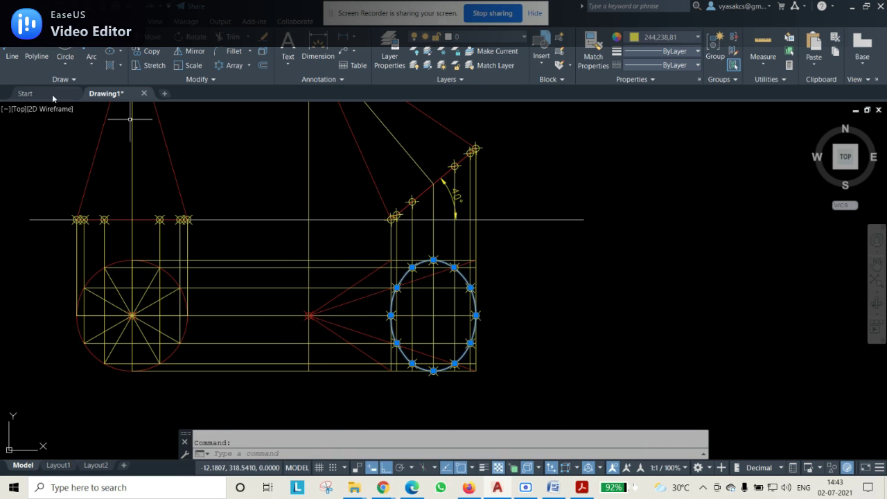
pyautogui.click(663, 38)
pyautogui.click(665, 93)
pyautogui.press('Escape')
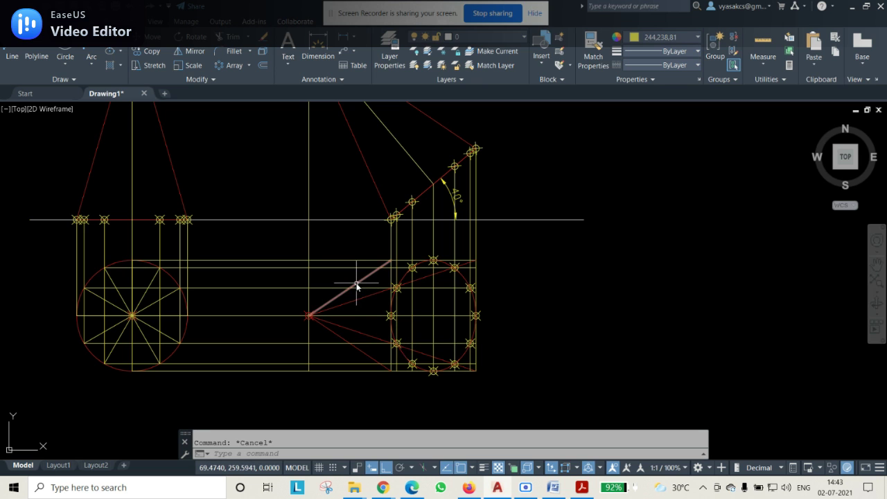
# - Erase the four red sloping lines that run from the apex in the tilted cone's top view
pyautogui.press('Delete')
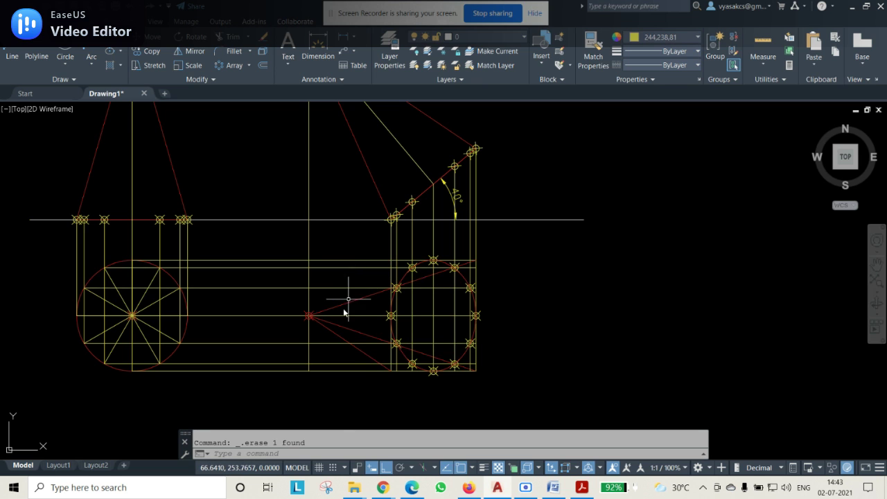
pyautogui.hotkey('ctrl', 'z')
pyautogui.hotkey('ctrl', 'z')
pyautogui.click(367, 337)
pyautogui.click(358, 335)
pyautogui.press('Delete')
pyautogui.click(354, 302)
pyautogui.press('Delete')
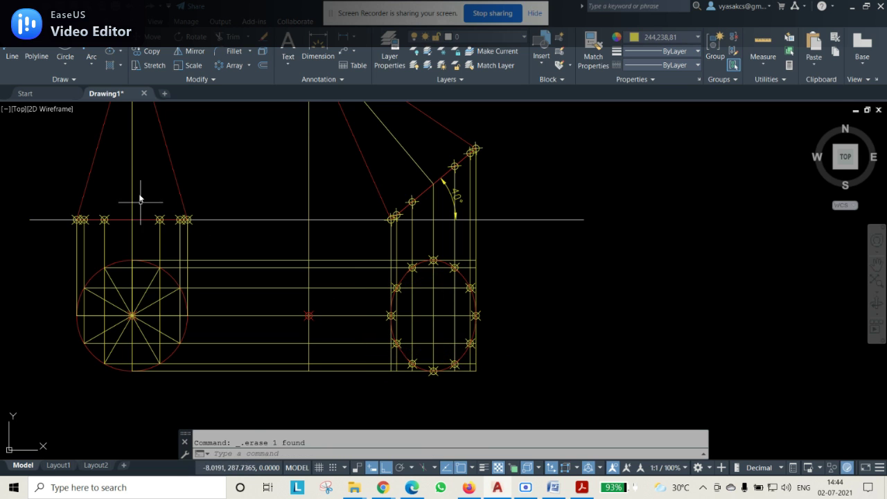
# - Draw two lines from the top-view apex point to the uppermost and lowermost points of the base curve
pyautogui.click(12, 55)
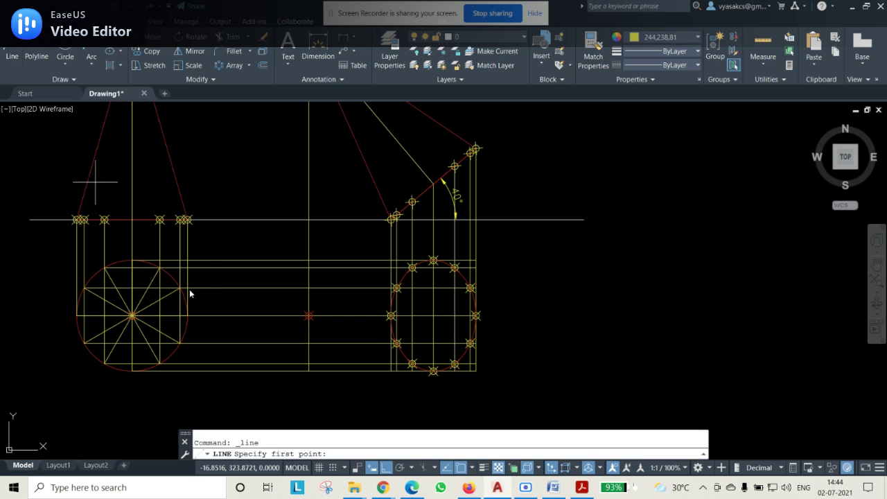
pyautogui.click(309, 316)
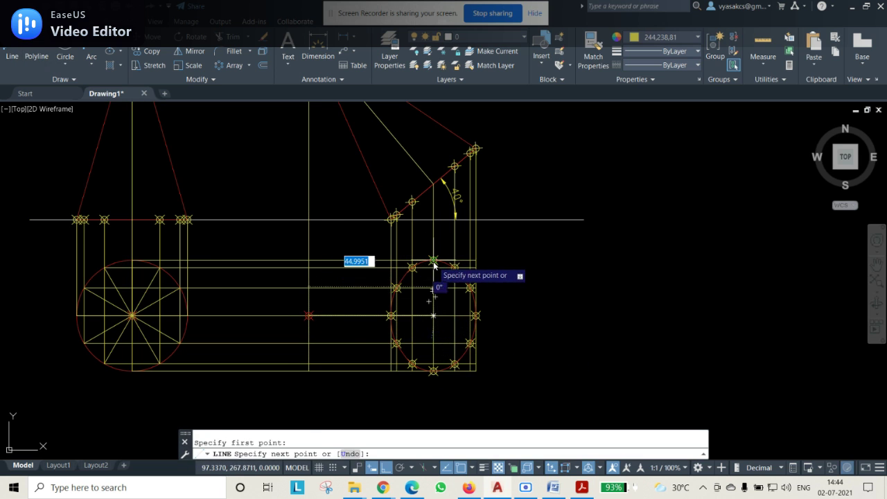
pyautogui.click(432, 260)
pyautogui.press('Return')
pyautogui.press('Return')
pyautogui.click(309, 317)
pyautogui.click(433, 372)
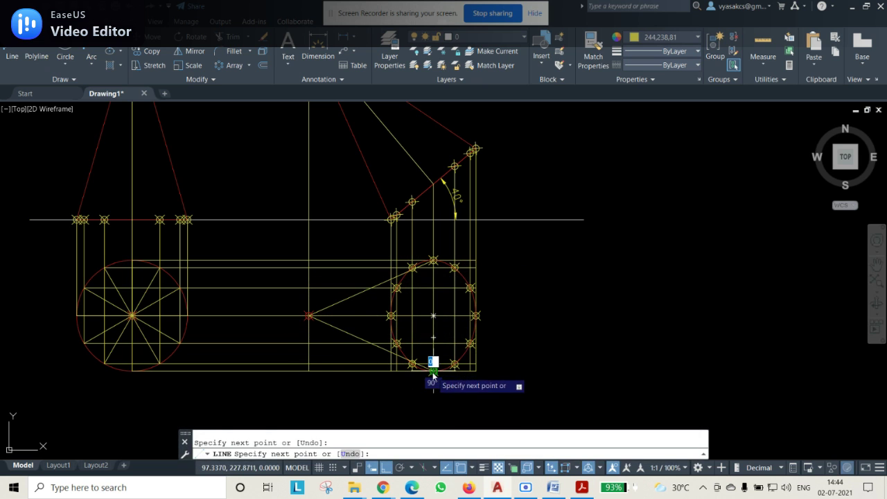
pyautogui.press('Return')
pyautogui.press('Escape')
# - Change the two new apex lines in the top view to the same red as the base curve
pyautogui.click(372, 287)
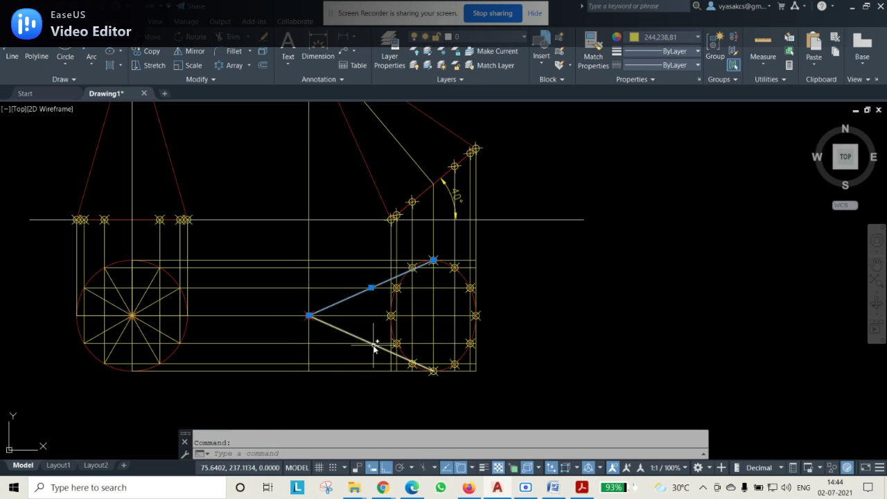
pyautogui.click(636, 38)
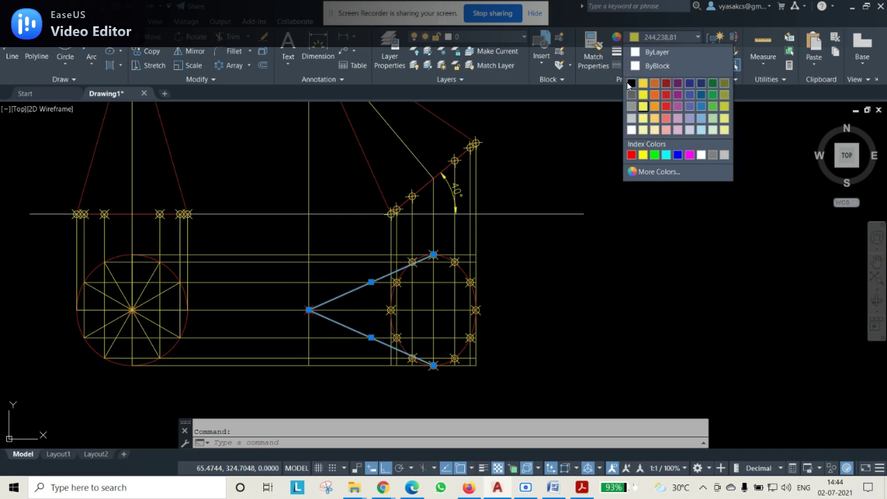
pyautogui.click(664, 95)
pyautogui.press('Escape')
pyautogui.press('Return')
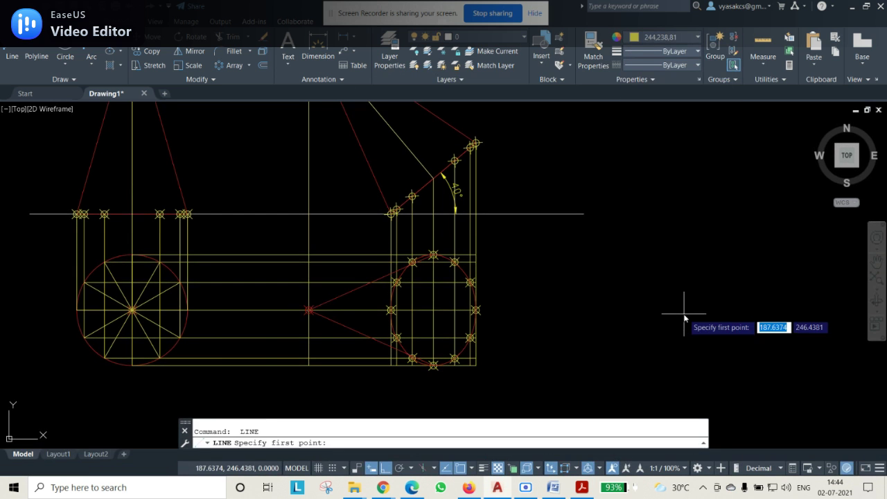
pyautogui.scroll(-2, 618, 337)
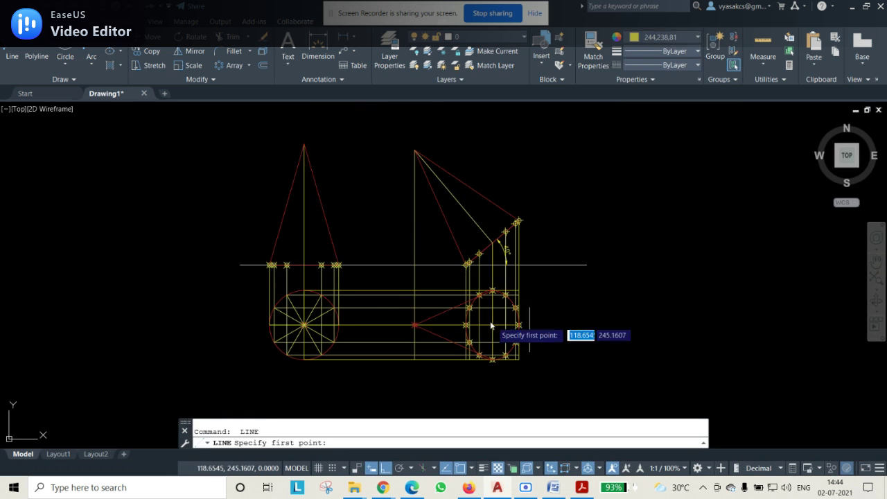
pyautogui.click(397, 269)
pyautogui.press('Escape')
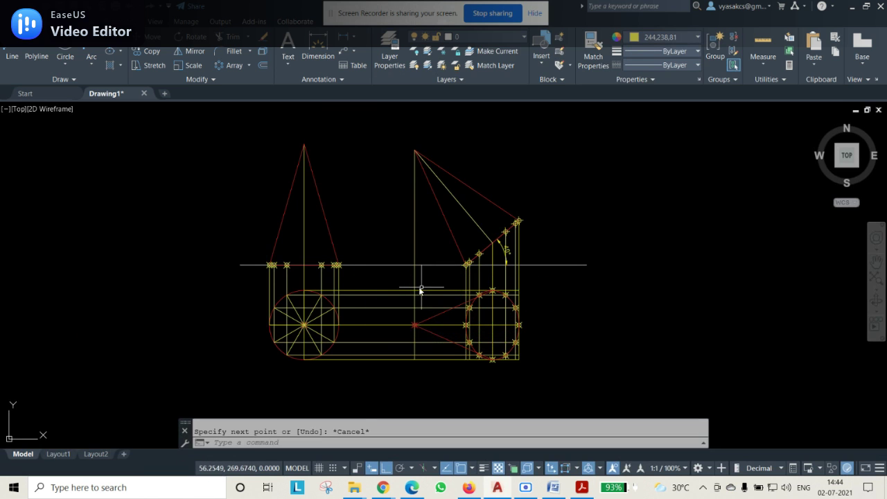
# - Set the lineweight of the tilted cone's front view and its top-view outline to 0.80 mm
pyautogui.click(400, 285)
pyautogui.click(582, 375)
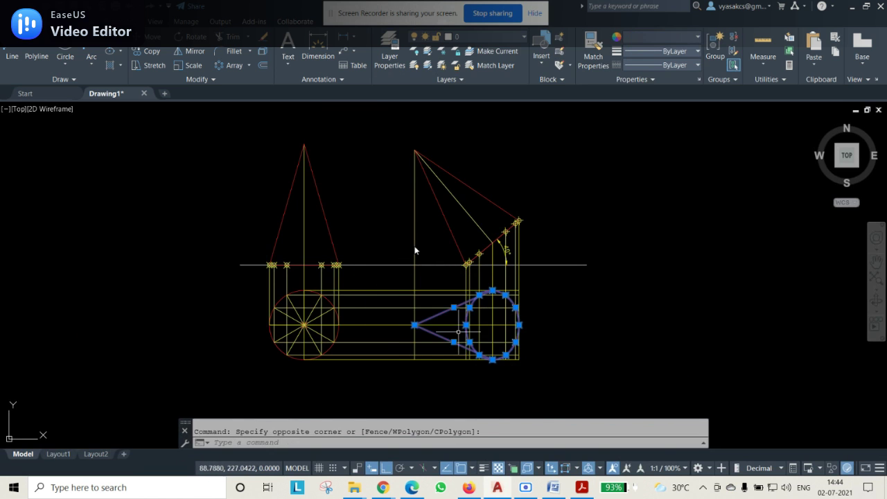
pyautogui.click(387, 121)
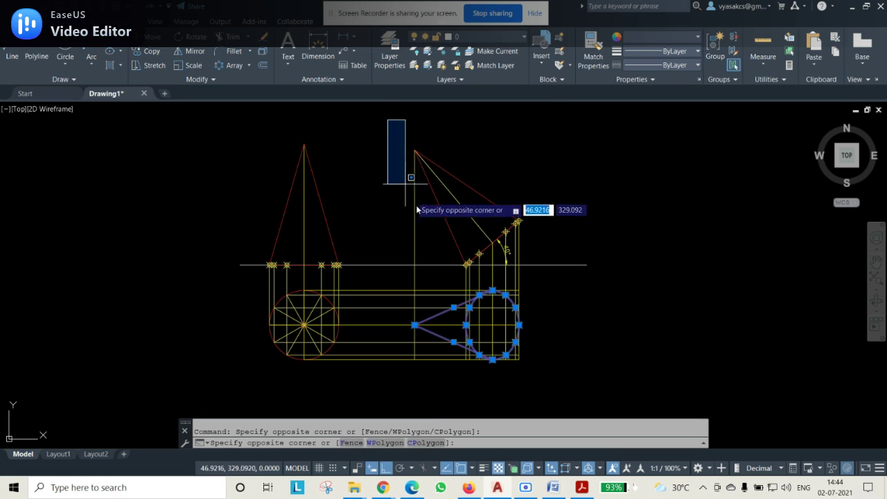
pyautogui.click(559, 274)
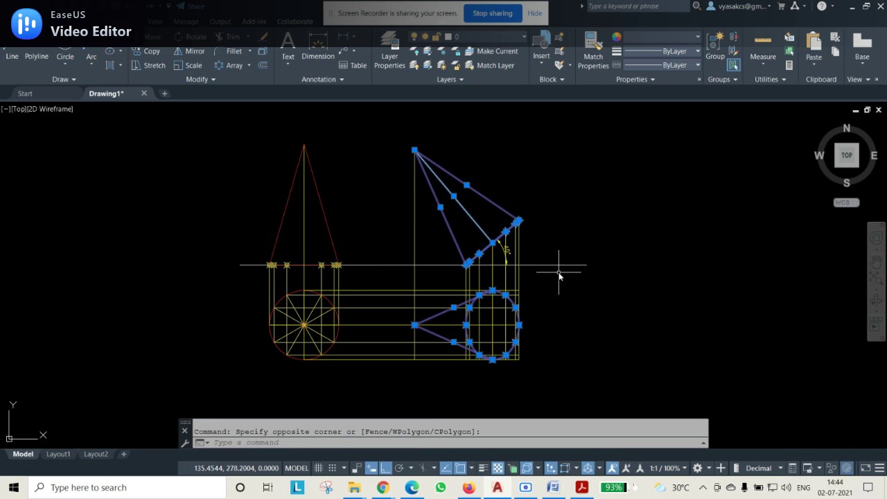
pyautogui.click(667, 52)
pyautogui.scroll(-1, 659, 149)
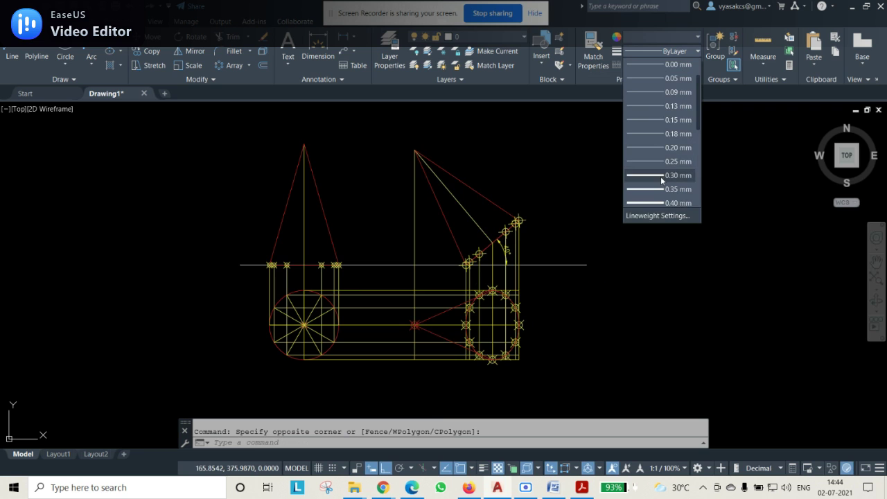
pyautogui.click(664, 202)
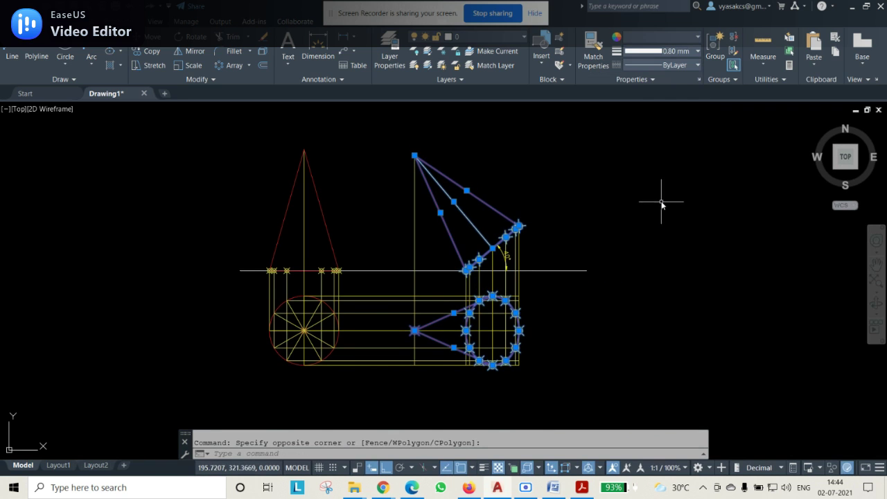
# - Turn on lineweight display so the tilted cone's outlines show thick, and clear the selection
pyautogui.click(483, 468)
pyautogui.press('Escape')
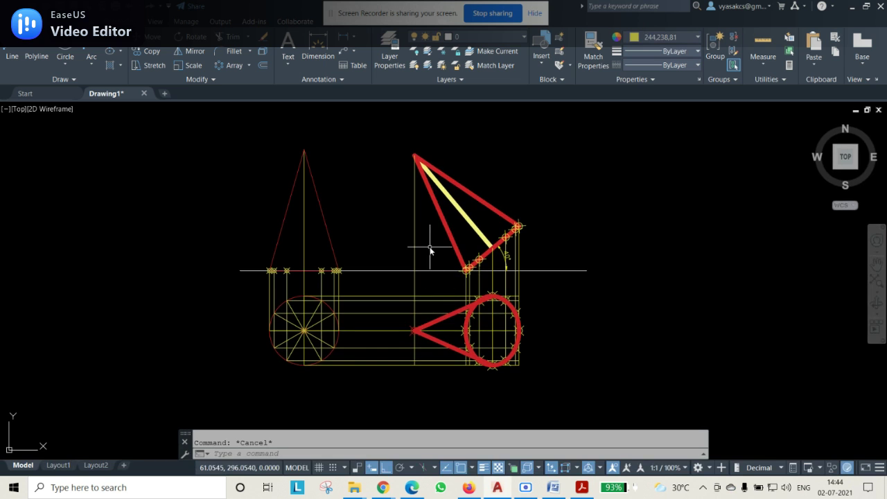
pyautogui.scroll(2, 418, 263)
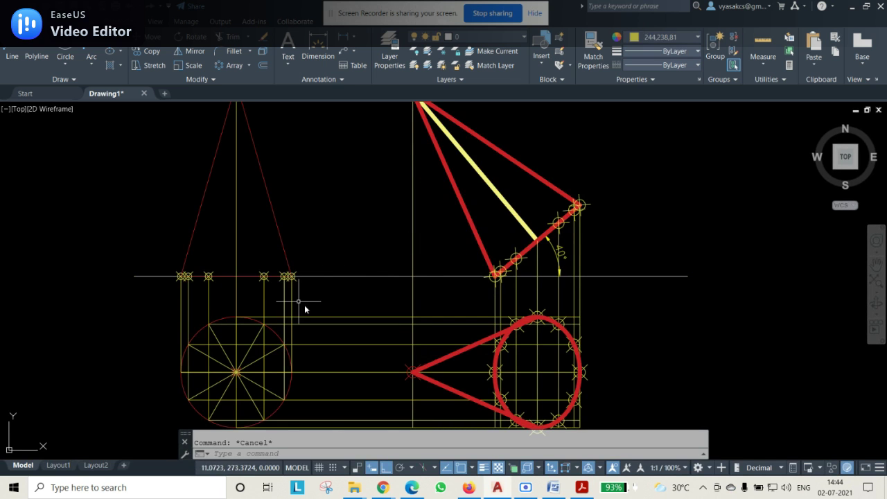
pyautogui.scroll(-2, 261, 280)
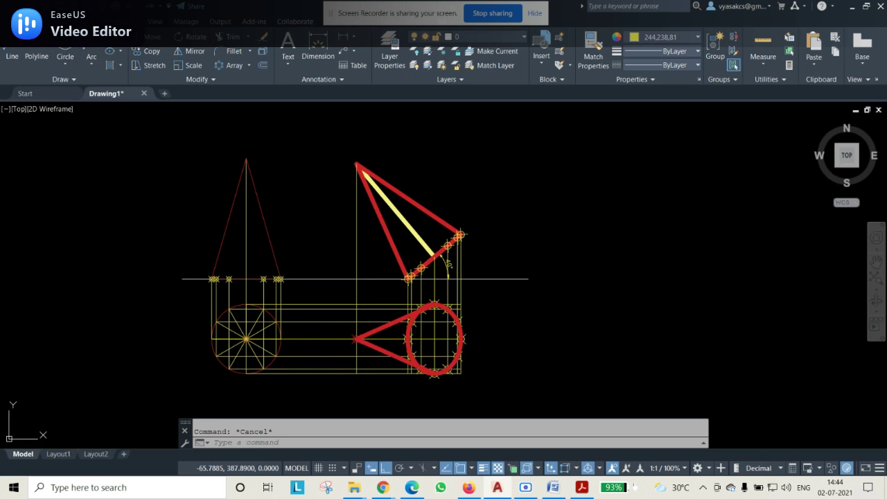
# - Add a diameter dimension to the base circle in the upright cone's top view, placing its text outside at the lower left
pyautogui.click(82, 21)
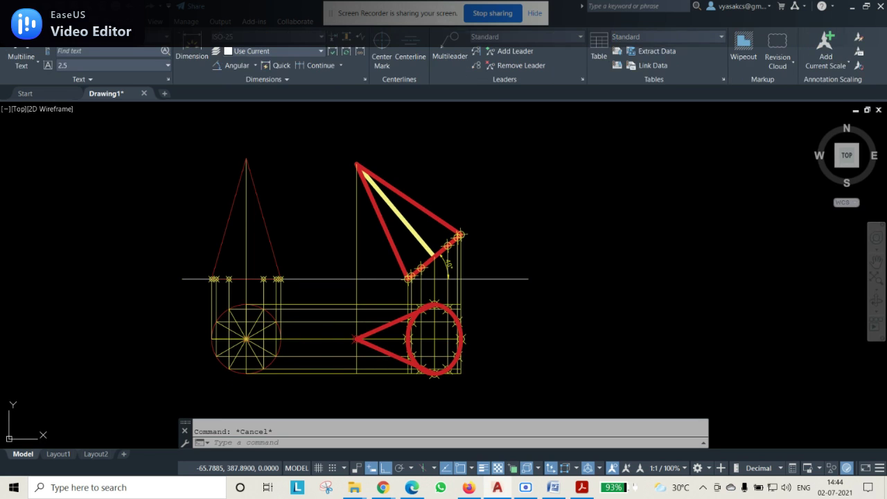
pyautogui.click(256, 65)
pyautogui.click(249, 202)
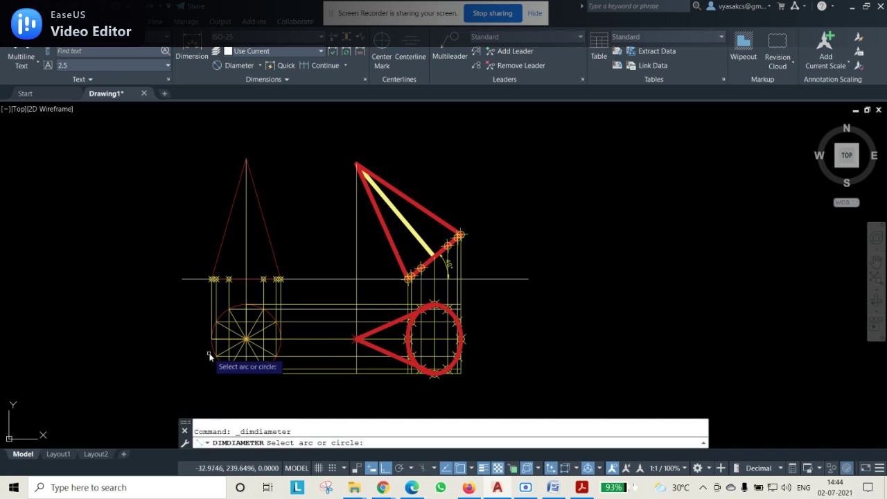
pyautogui.click(217, 358)
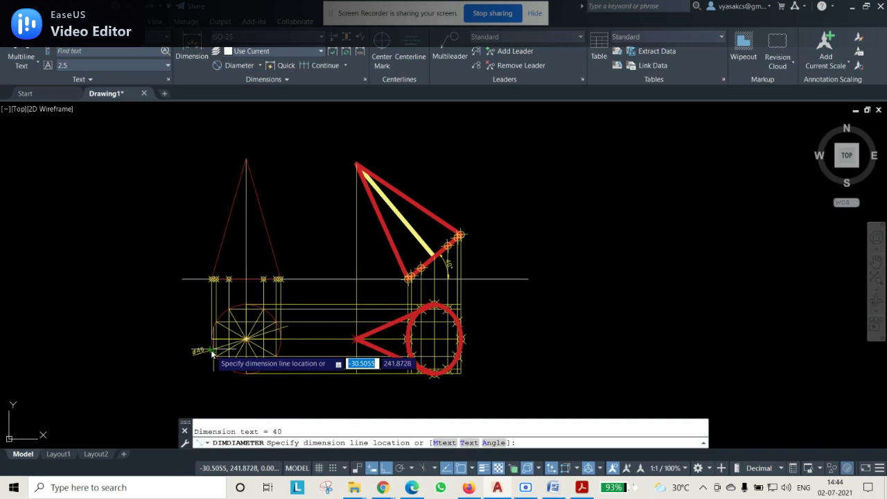
pyautogui.click(178, 368)
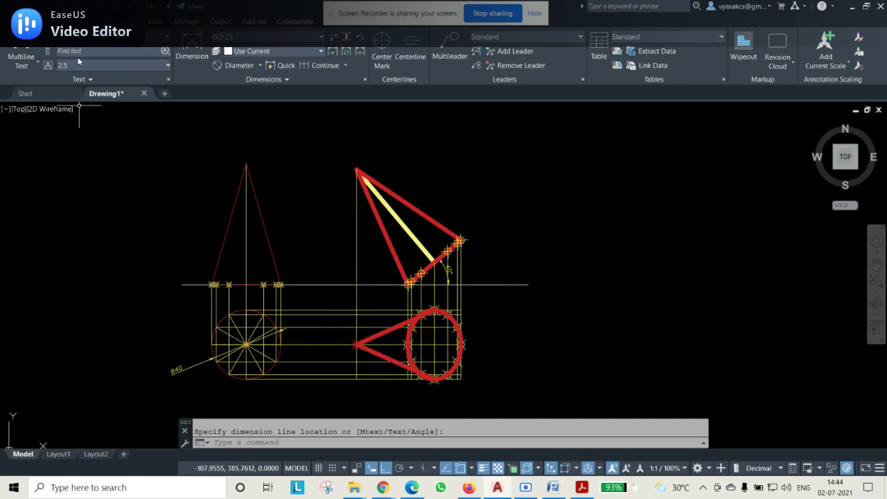
# - Dimension the upright cone's height along its axis in the front view, placing the dimension line to the left of the cone
pyautogui.click(18, 21)
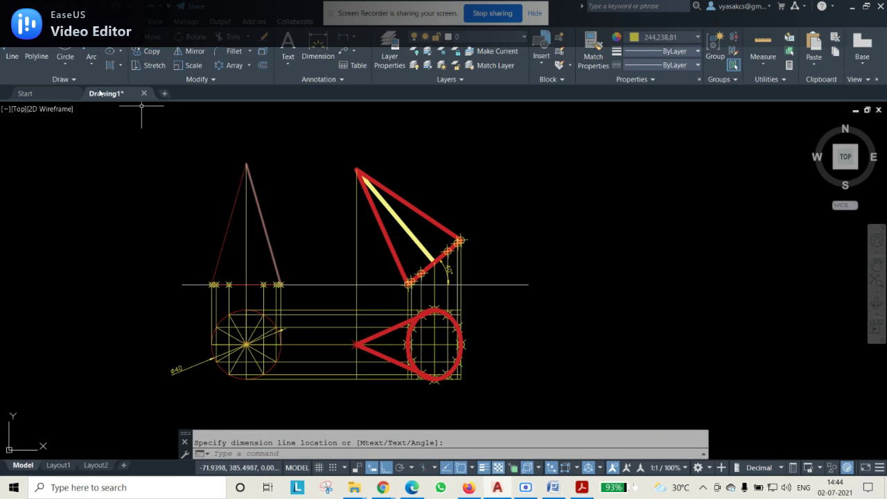
pyautogui.click(318, 47)
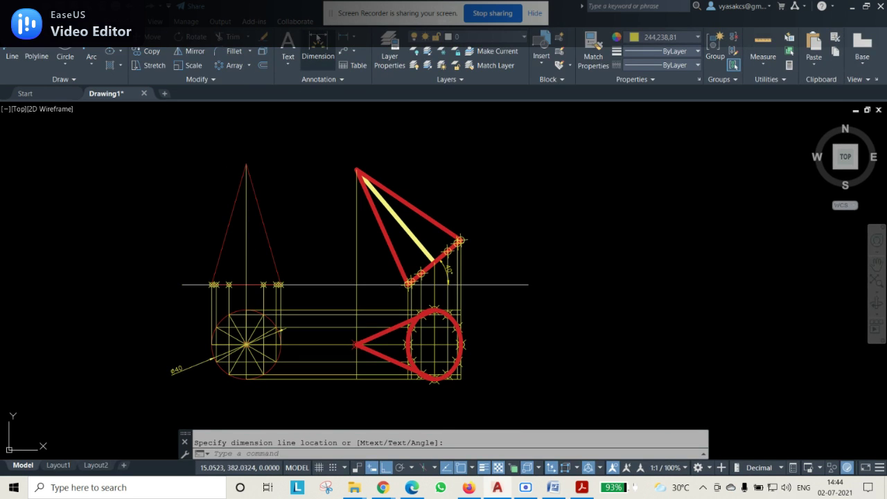
pyautogui.click(247, 234)
pyautogui.click(180, 234)
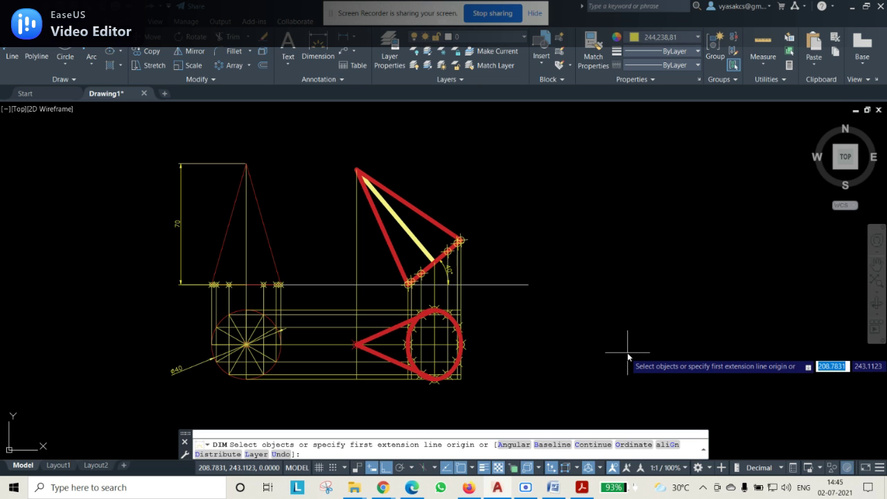
# - Switch to the Word document to check the cone problem statement, and return to the AutoCAD drawing to review the finished views
pyautogui.click(551, 489)
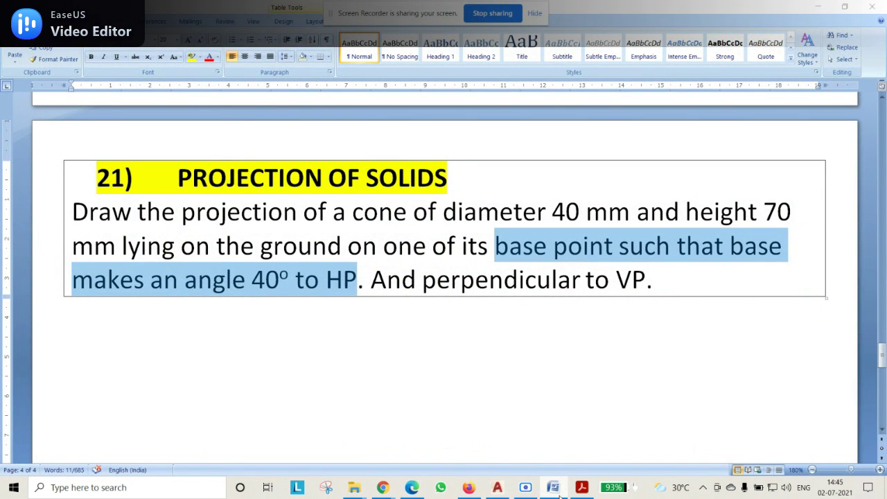
pyautogui.click(554, 489)
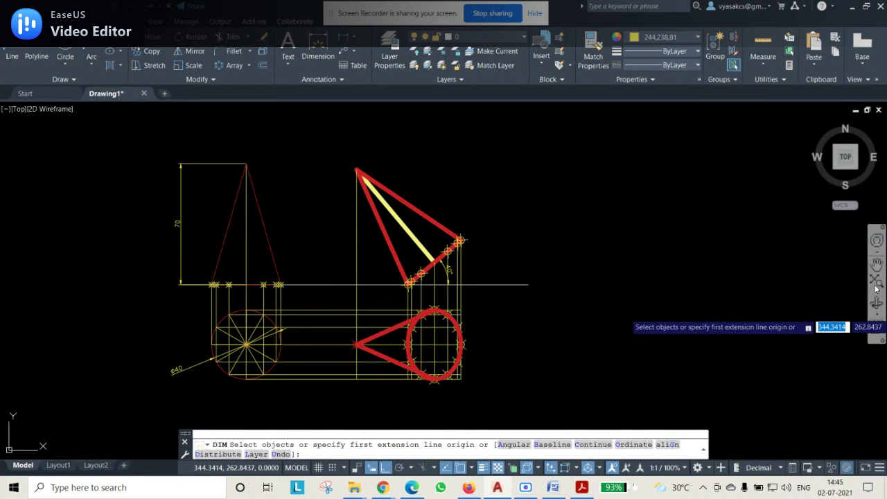
pyautogui.moveTo(709, 306); pyautogui.dragTo(843, 301, button='middle')
pyautogui.moveTo(723, 338); pyautogui.dragTo(625, 298, button='middle')
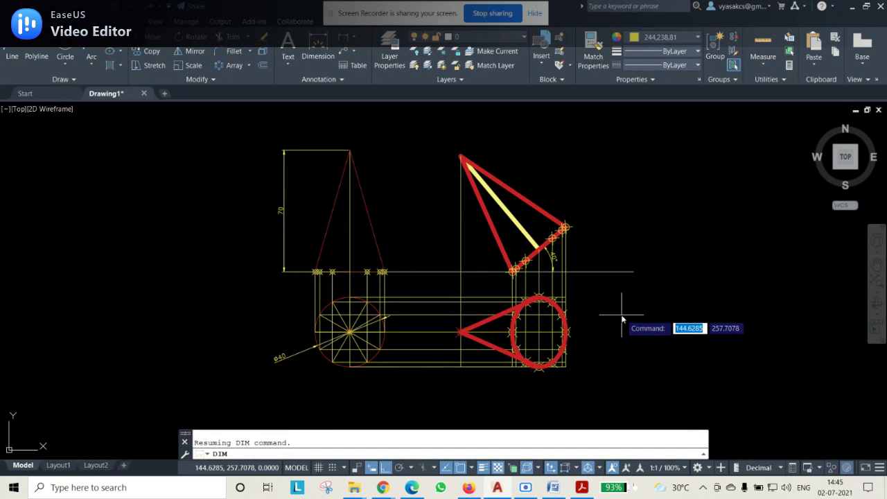